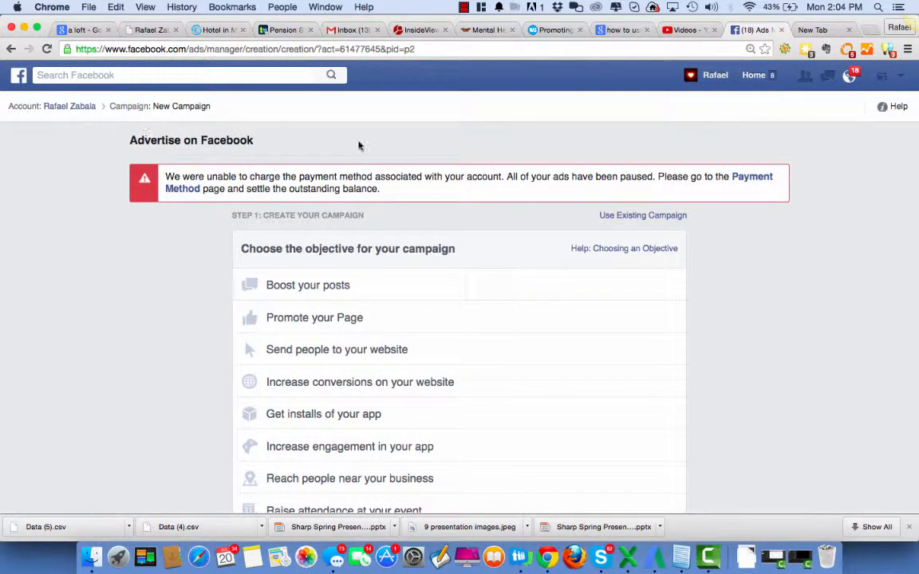
Go to the Facebook home page and start creating a new ad from the account options
{"action": "left_click", "coordinate": [753, 77]}
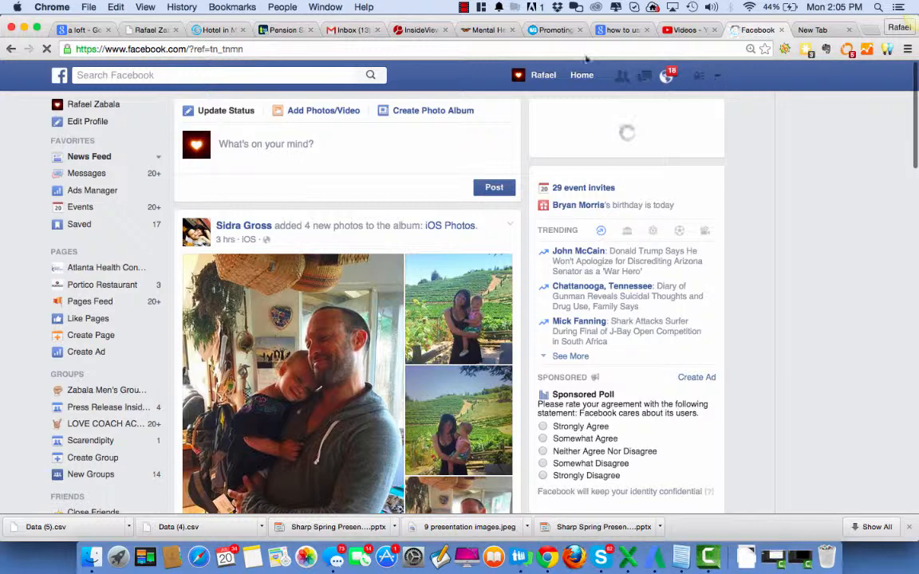
{"action": "left_click", "coordinate": [463, 8]}
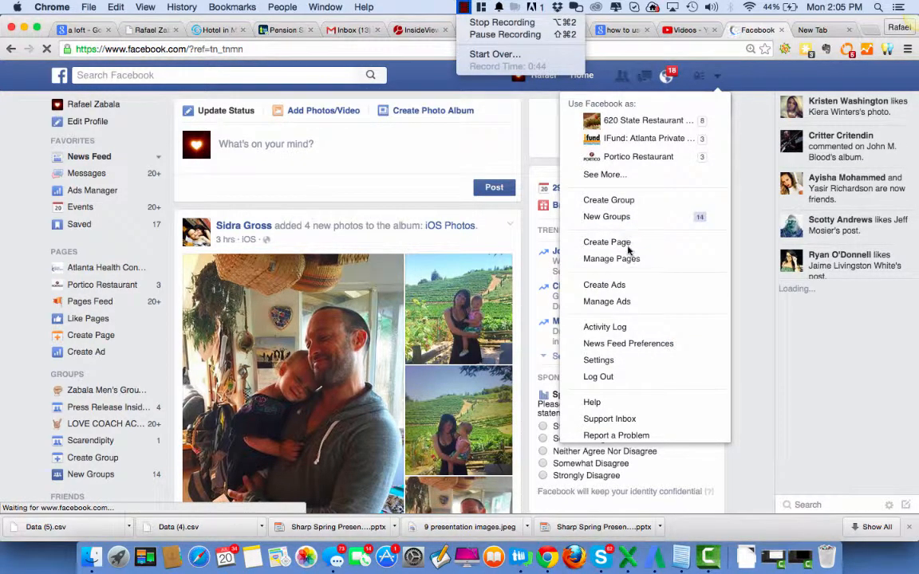
{"action": "left_click", "coordinate": [614, 287]}
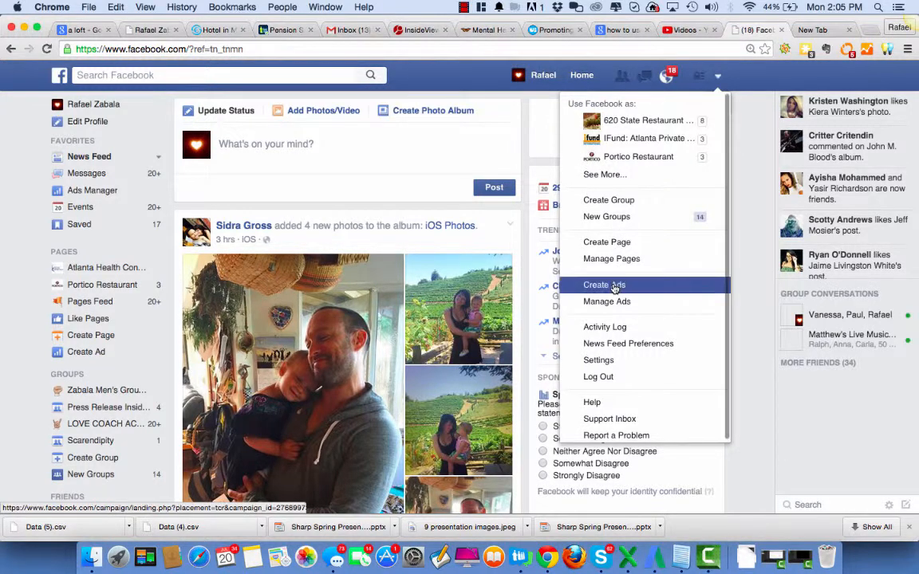
{"action": "left_click", "coordinate": [614, 287]}
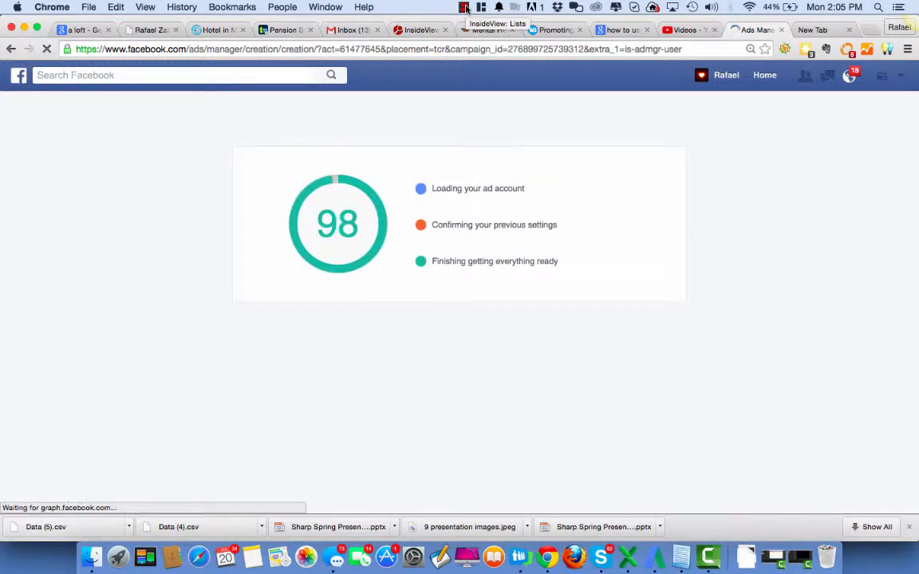
{"action": "left_click", "coordinate": [466, 8]}
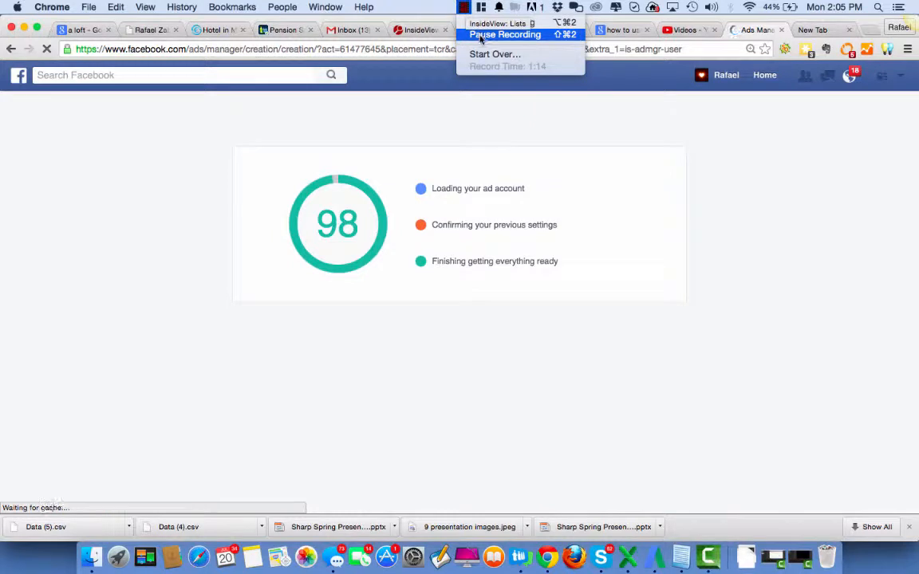
{"action": "left_click", "coordinate": [478, 35]}
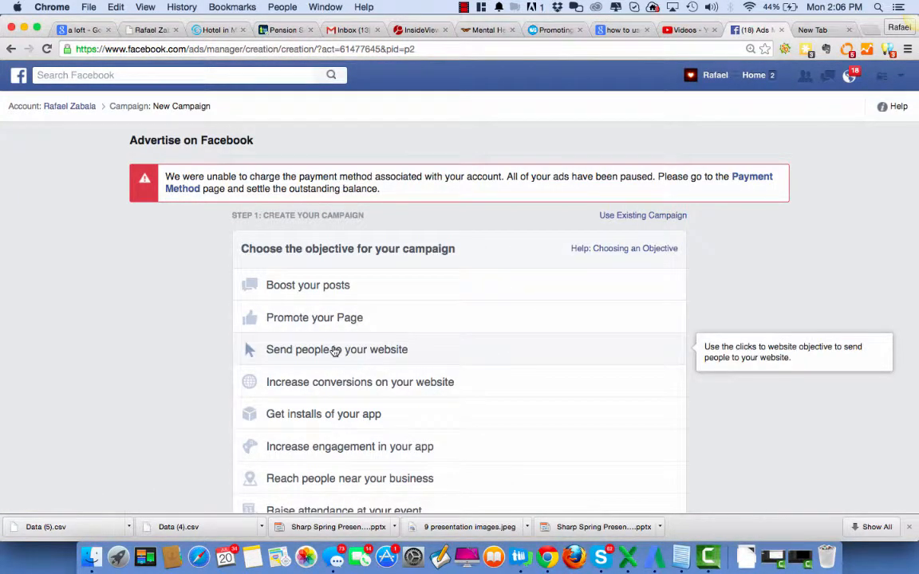
{"action": "left_click", "coordinate": [335, 351]}
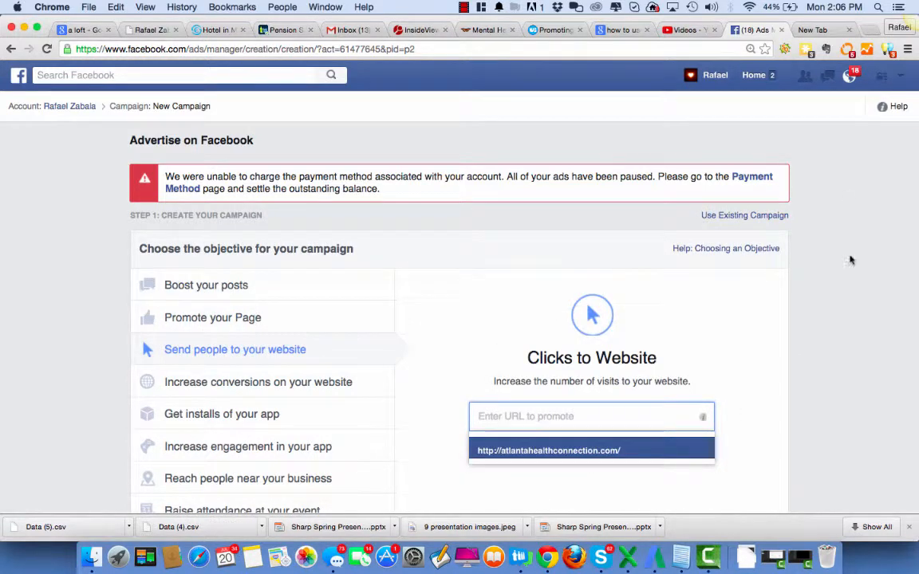
{"action": "scroll", "coordinate": [849, 260], "scroll_direction": "down", "scroll_amount": 2}
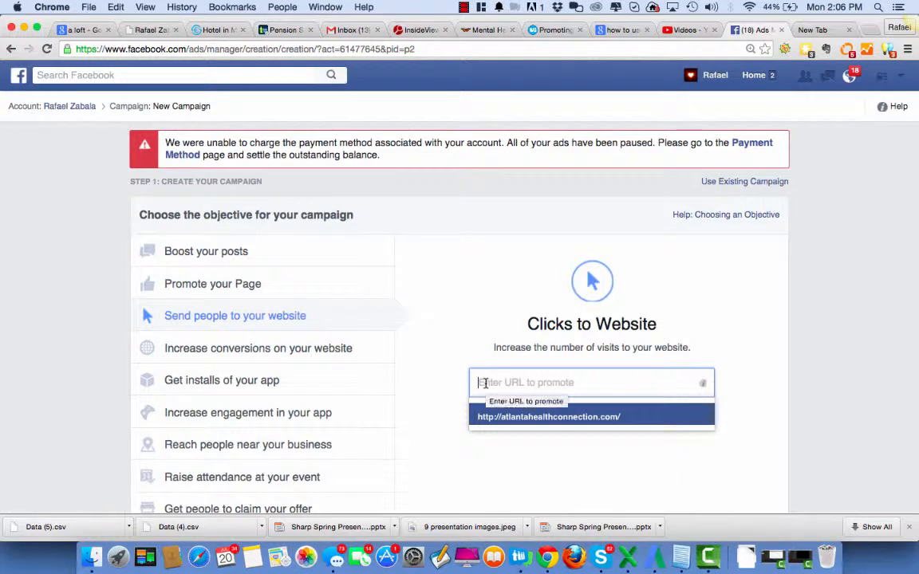
{"action": "type", "text": "www"}
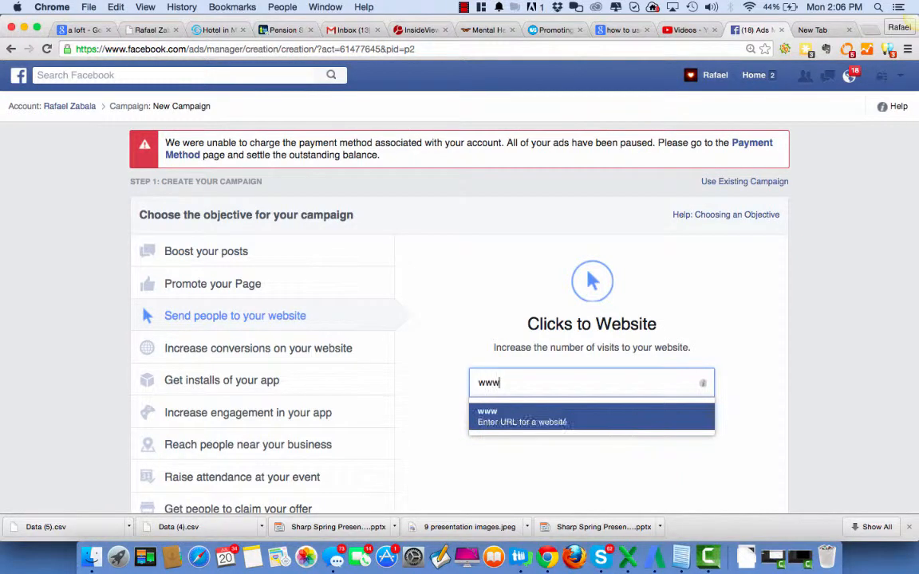
{"action": "type", "text": ".interact"}
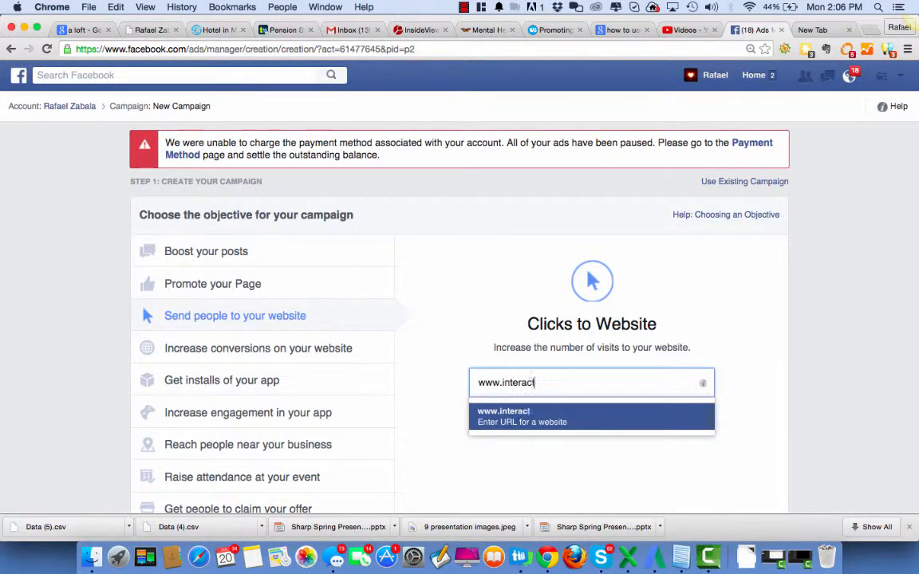
{"action": "type", "text": "ivemarketing"}
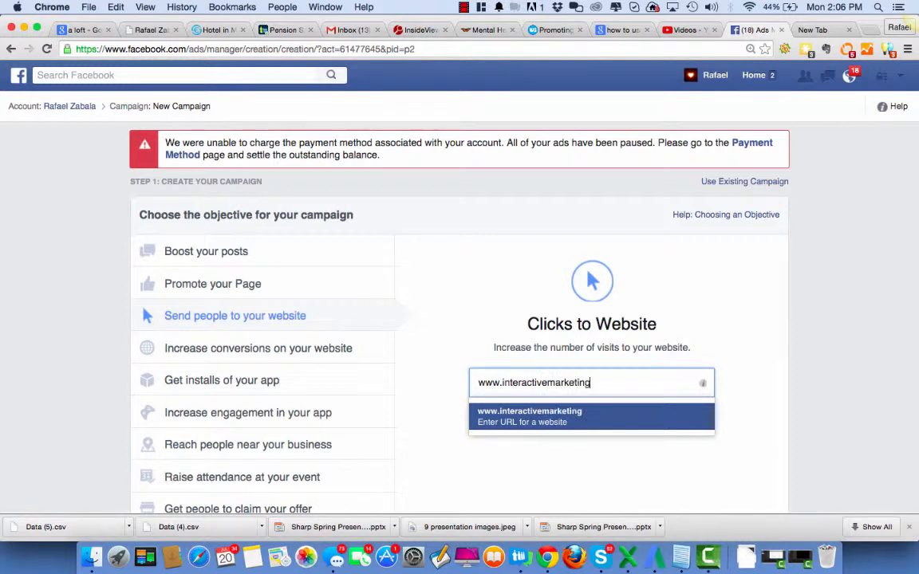
{"action": "type", "text": ".net"}
{"action": "key", "text": "Return"}
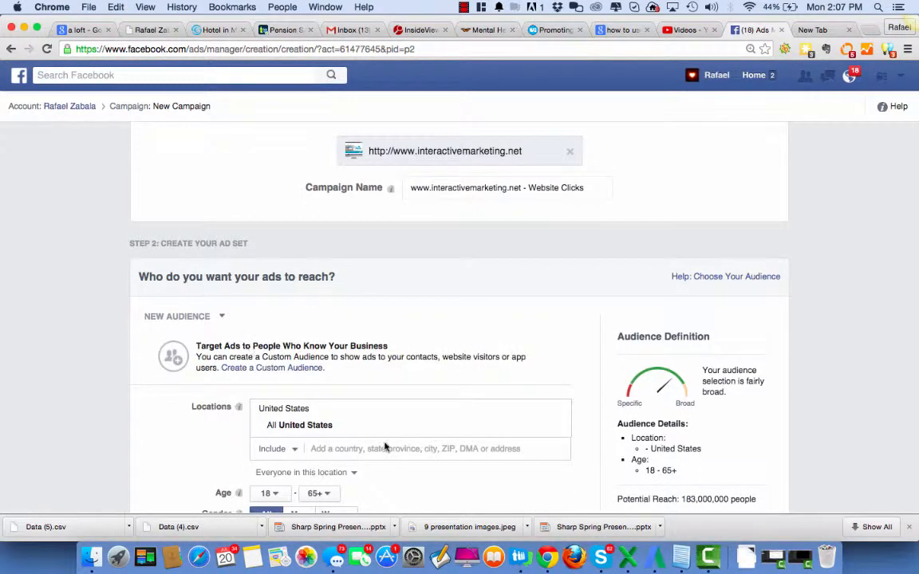
Set the audience location to Winston-Salem, North Carolina, with a 10-mile radius, and check the potential reach
{"action": "left_click", "coordinate": [347, 449]}
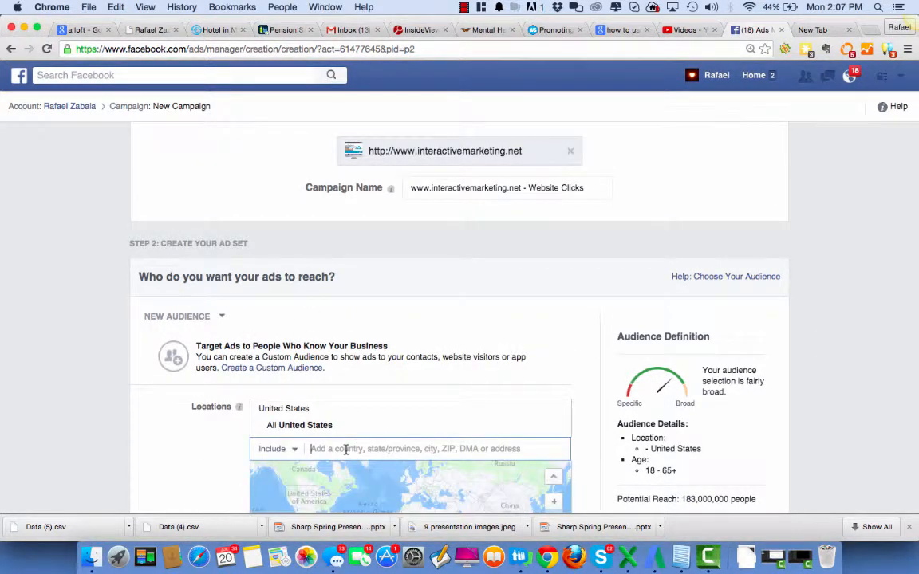
{"action": "type", "text": "winston"}
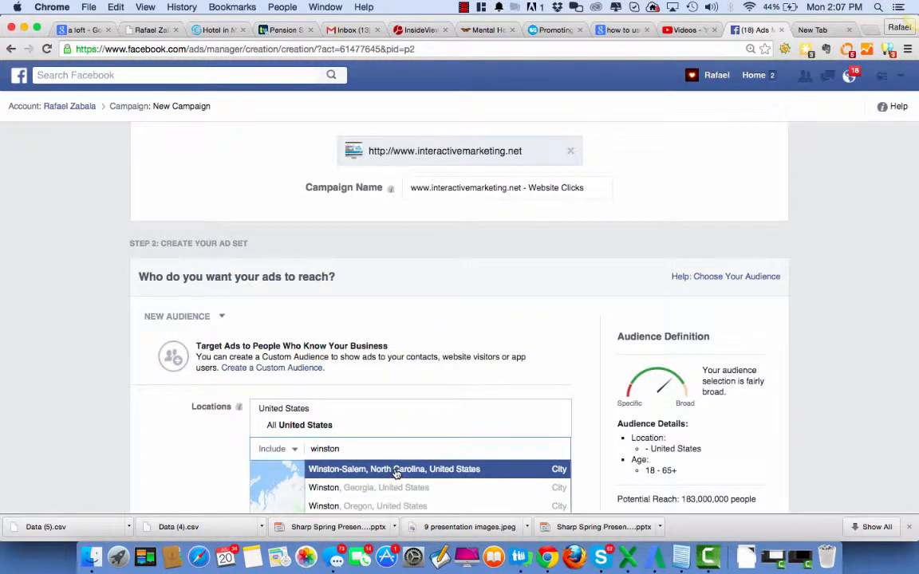
{"action": "left_click", "coordinate": [396, 472]}
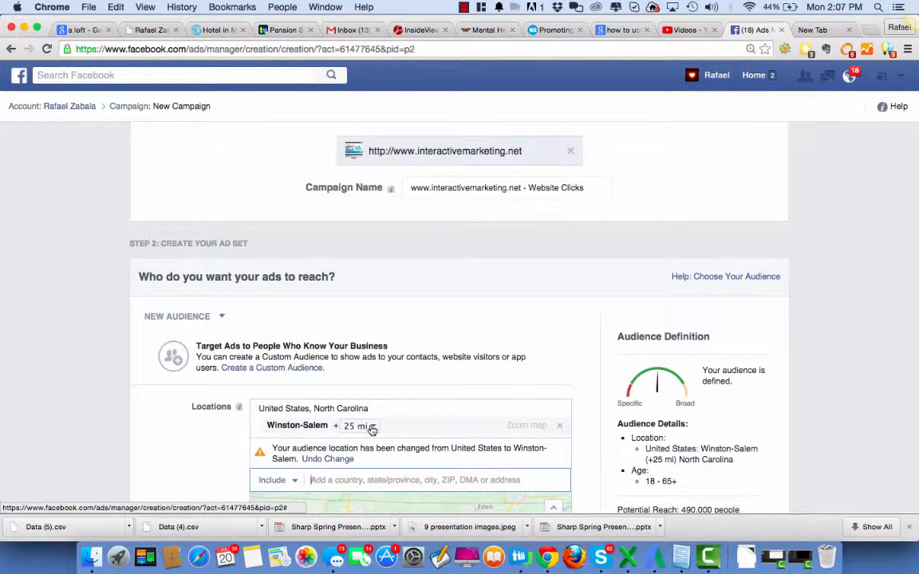
{"action": "left_click", "coordinate": [372, 428]}
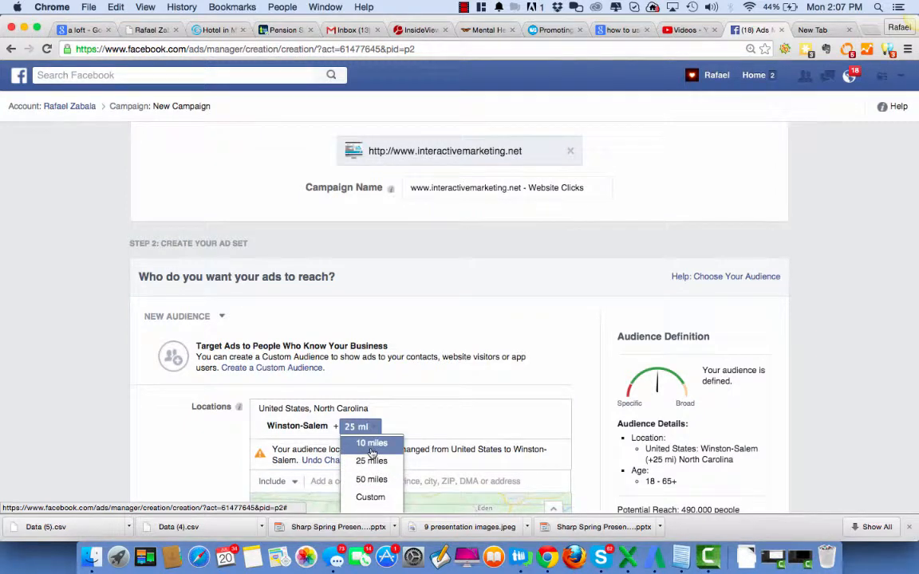
{"action": "left_click", "coordinate": [371, 447]}
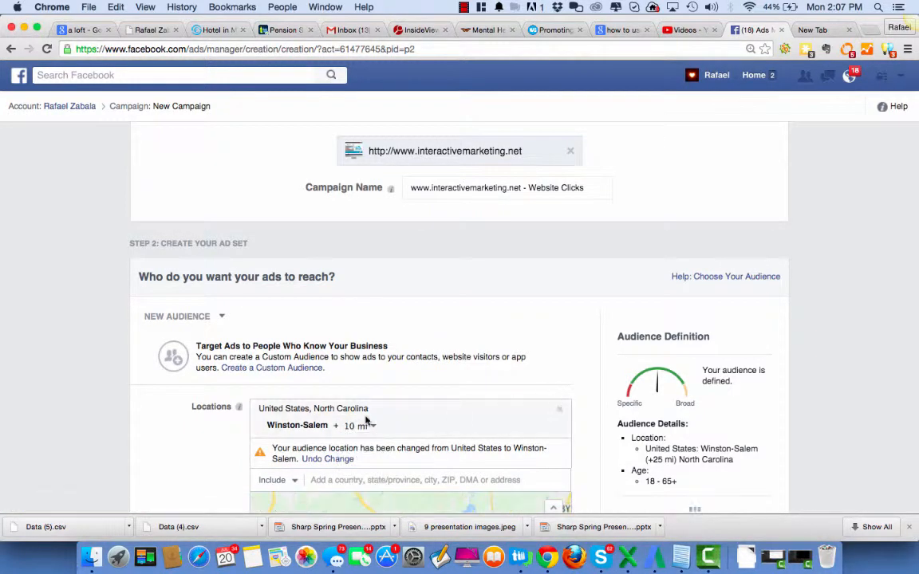
{"action": "scroll", "coordinate": [424, 390], "scroll_direction": "down", "scroll_amount": 3}
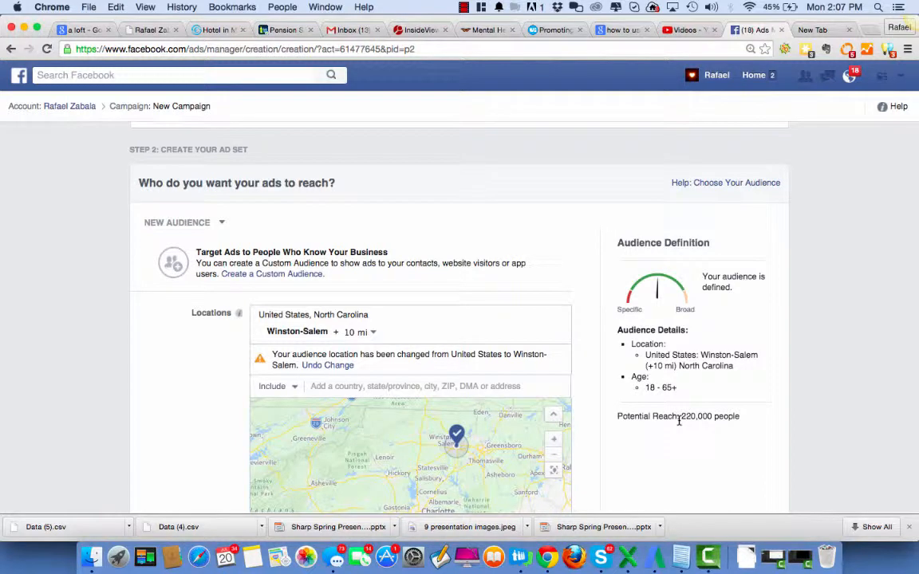
{"action": "left_click_drag", "start_coordinate": [679, 421], "coordinate": [744, 416]}
{"action": "left_click", "coordinate": [682, 416]}
{"action": "left_click_drag", "start_coordinate": [682, 416], "coordinate": [737, 416]}
Set the audience's minimum age to 30 and check the potential reach
{"action": "scroll", "coordinate": [595, 248], "scroll_direction": "down", "scroll_amount": 6}
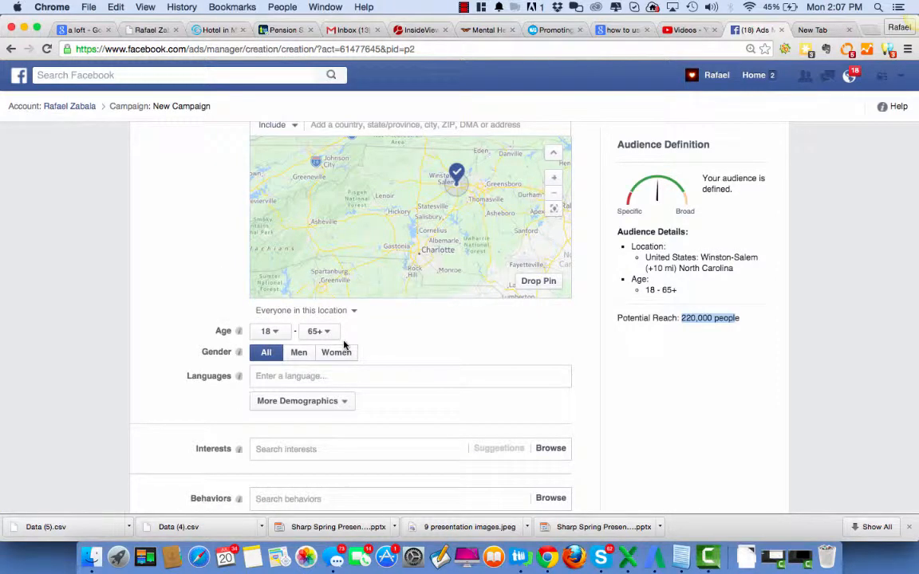
{"action": "left_click", "coordinate": [273, 332]}
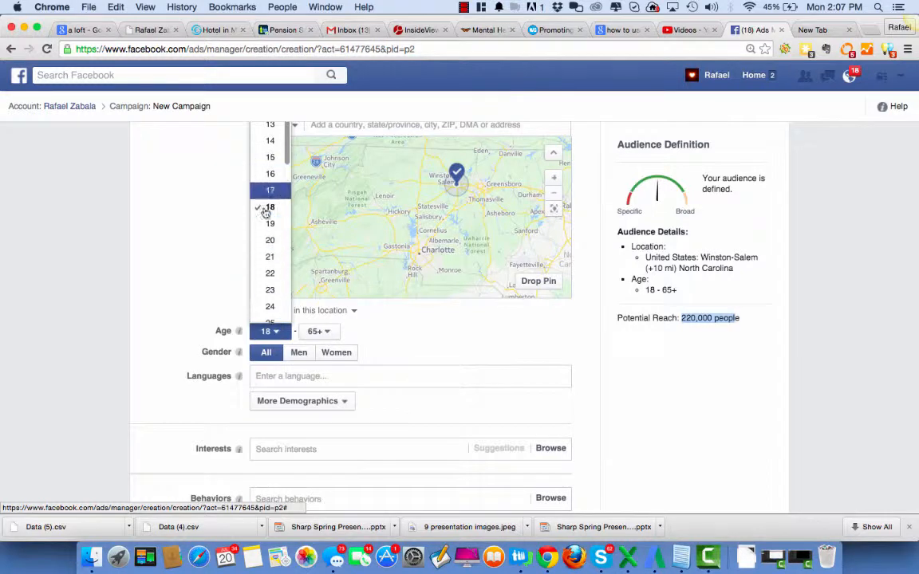
{"action": "scroll", "coordinate": [270, 242], "scroll_direction": "down", "scroll_amount": 2}
{"action": "scroll", "coordinate": [271, 244], "scroll_direction": "down", "scroll_amount": 3}
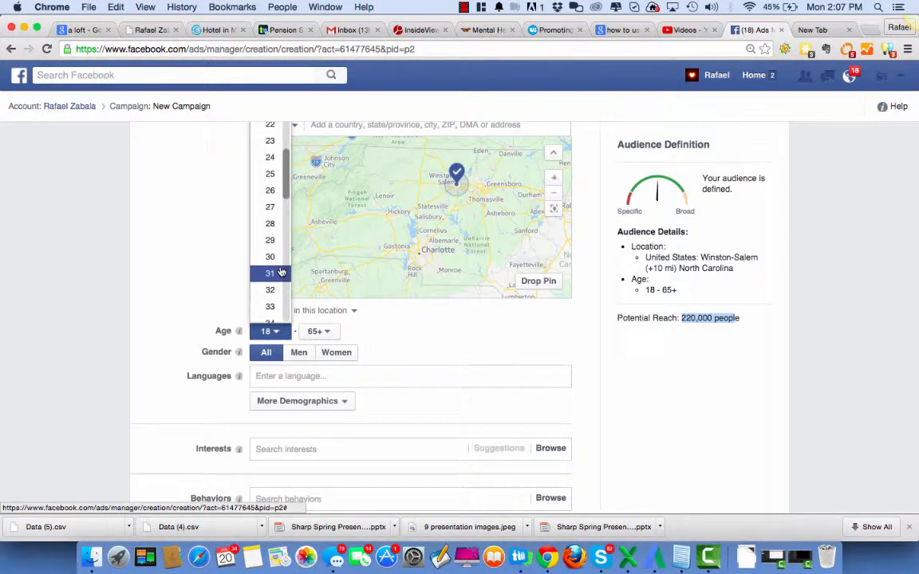
{"action": "left_click", "coordinate": [271, 257]}
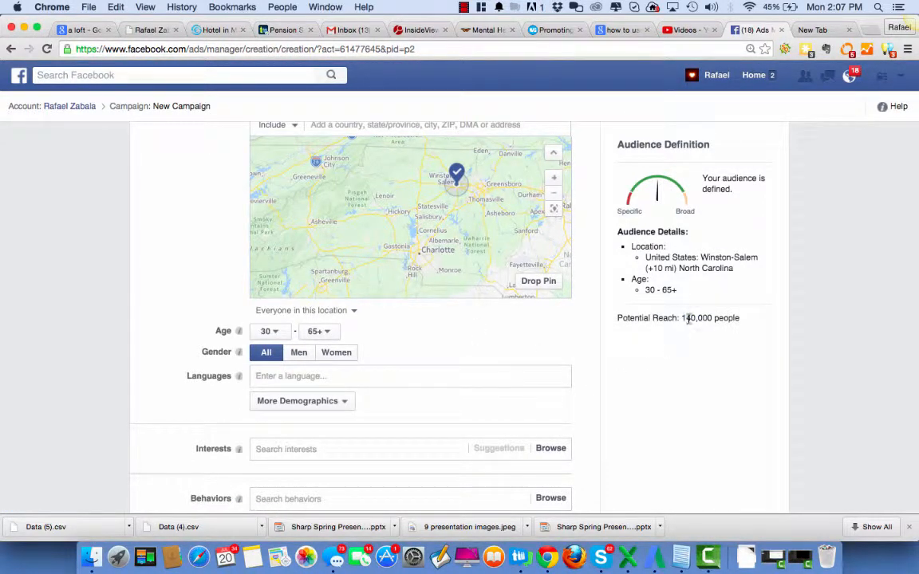
{"action": "left_click_drag", "start_coordinate": [682, 319], "coordinate": [724, 318]}
{"action": "left_click", "coordinate": [464, 7]}
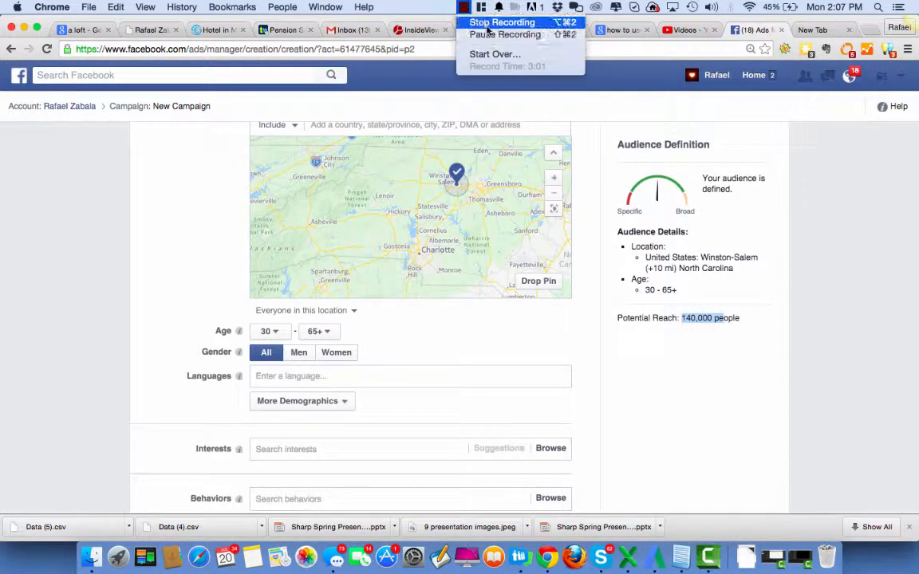
{"action": "left_click", "coordinate": [488, 35]}
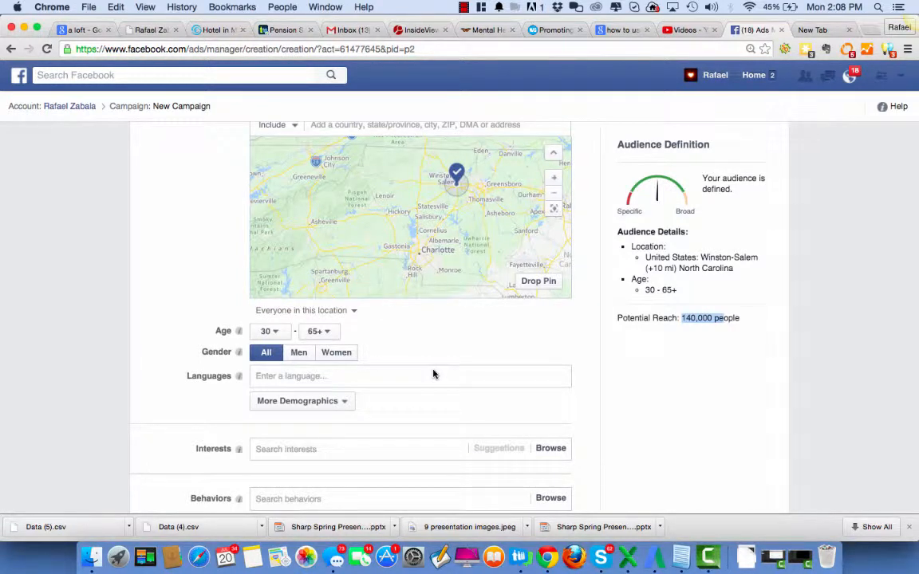
Add Spanish as the audience language and view the explanation of the language setting
{"action": "left_click", "coordinate": [285, 380]}
{"action": "type", "text": "sp"}
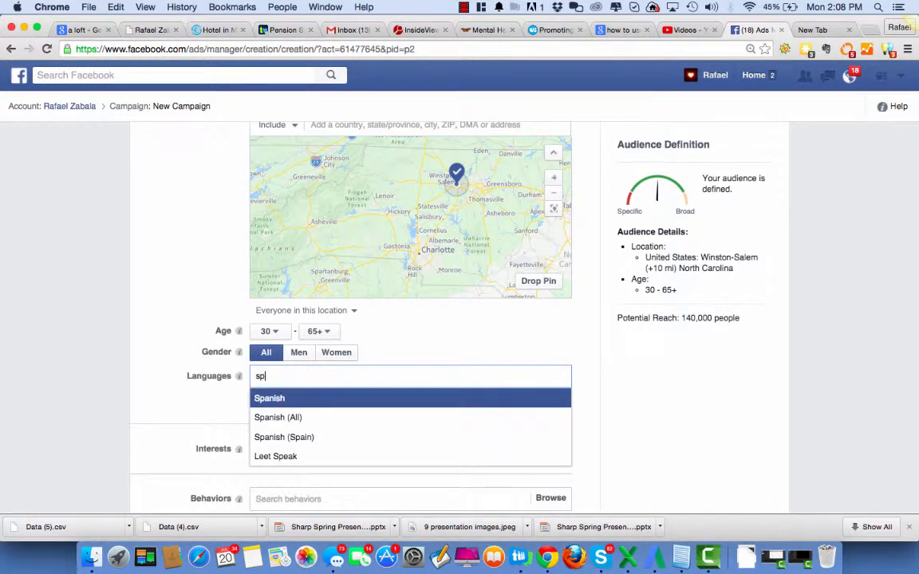
{"action": "left_click", "coordinate": [289, 400]}
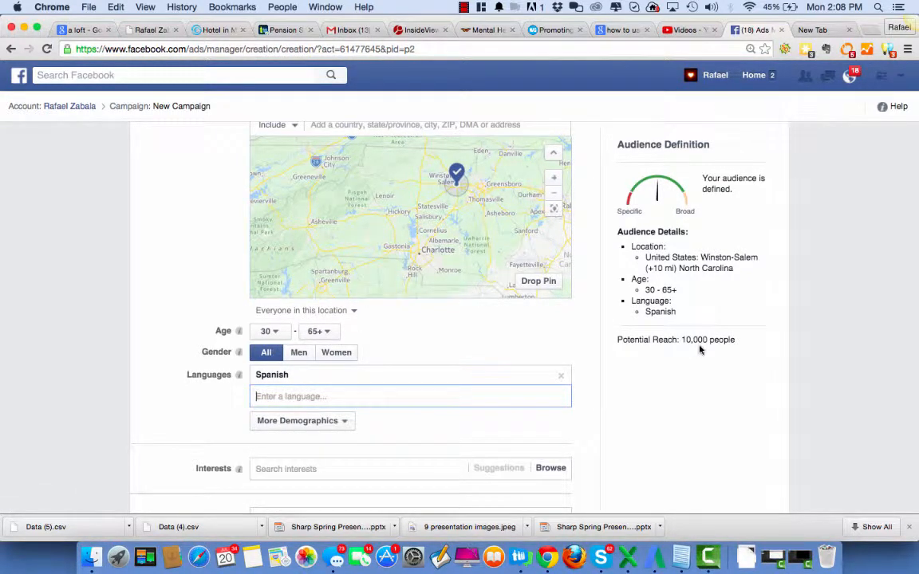
{"action": "mouse_move", "coordinate": [240, 376]}
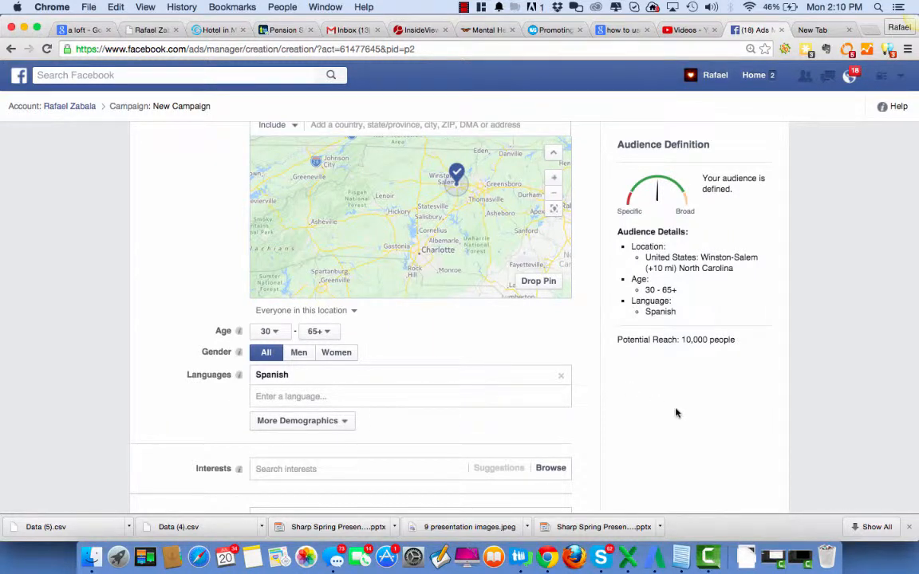
Search the audience interests for "dhl" and add DHL Express
{"action": "scroll", "coordinate": [685, 421], "scroll_direction": "down", "scroll_amount": 2}
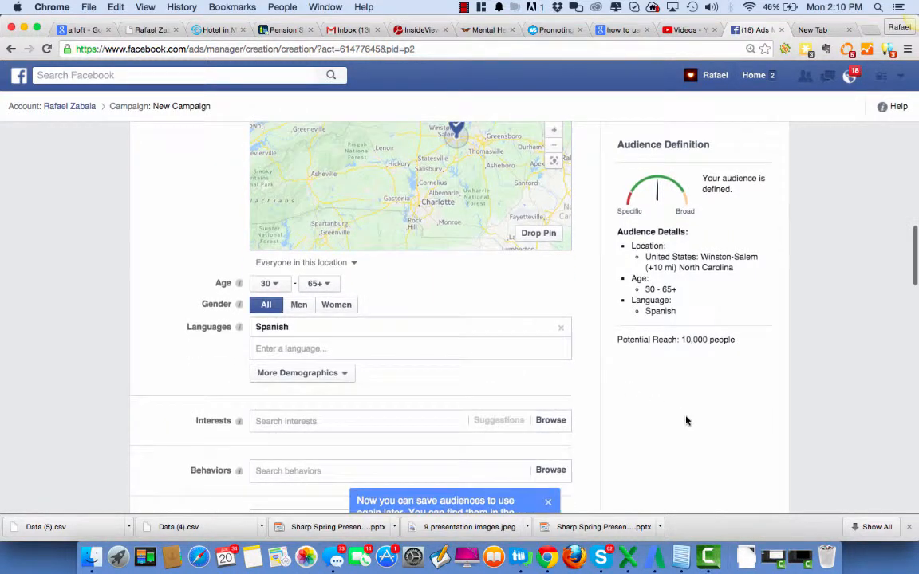
{"action": "left_click", "coordinate": [292, 418]}
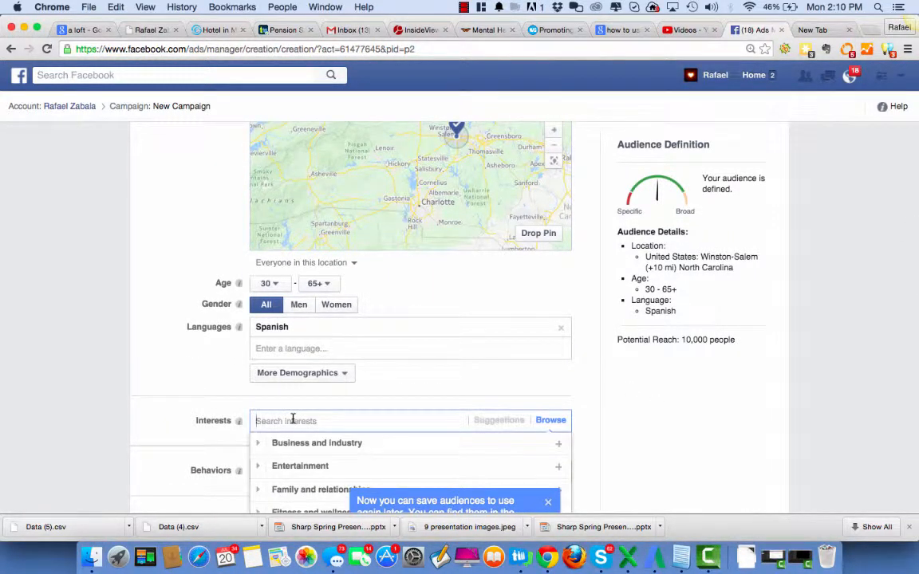
{"action": "type", "text": "h"}
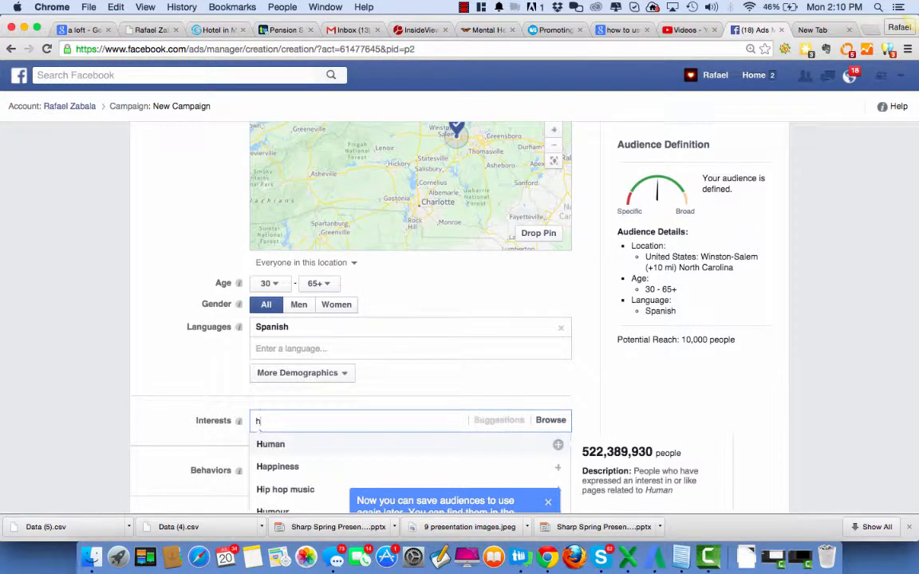
{"action": "type", "text": "hl"}
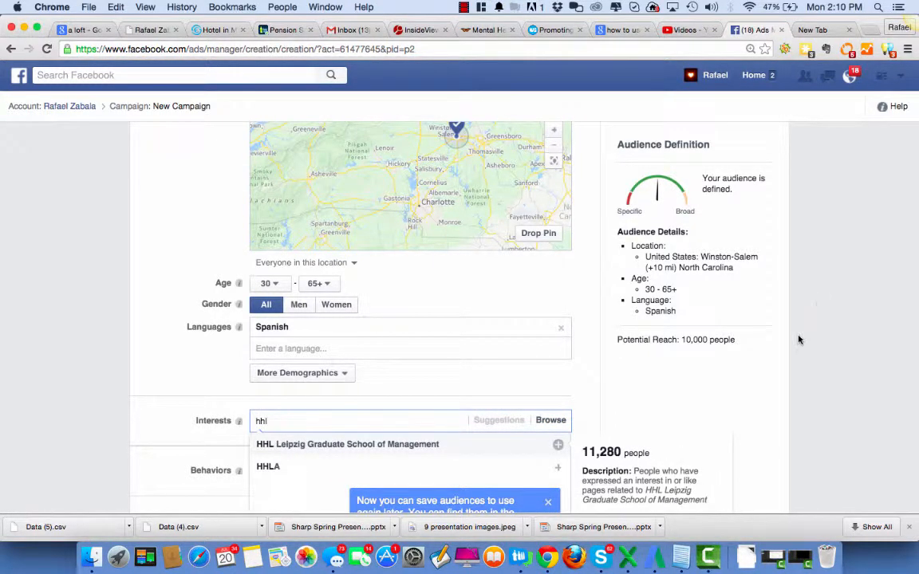
{"action": "left_click_drag", "start_coordinate": [275, 421], "coordinate": [214, 418]}
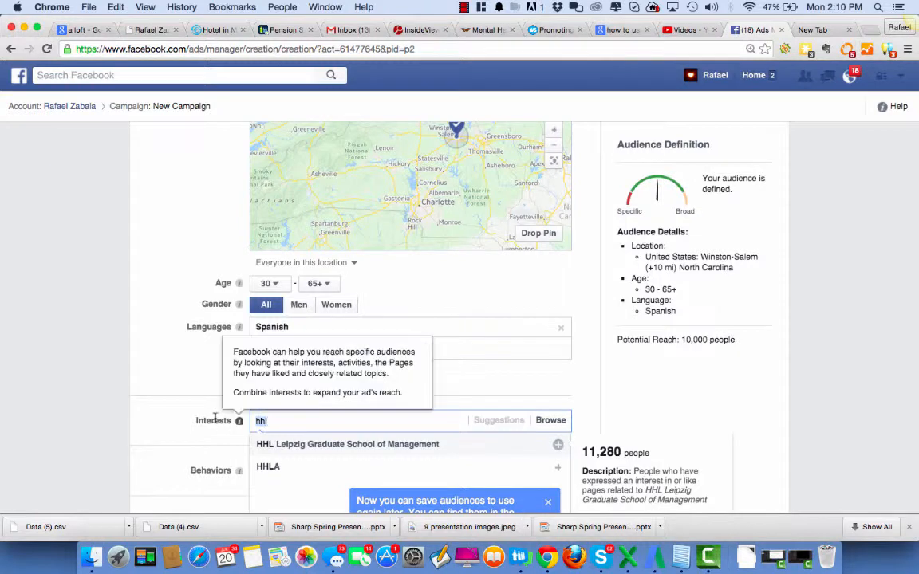
{"action": "type", "text": "dhl"}
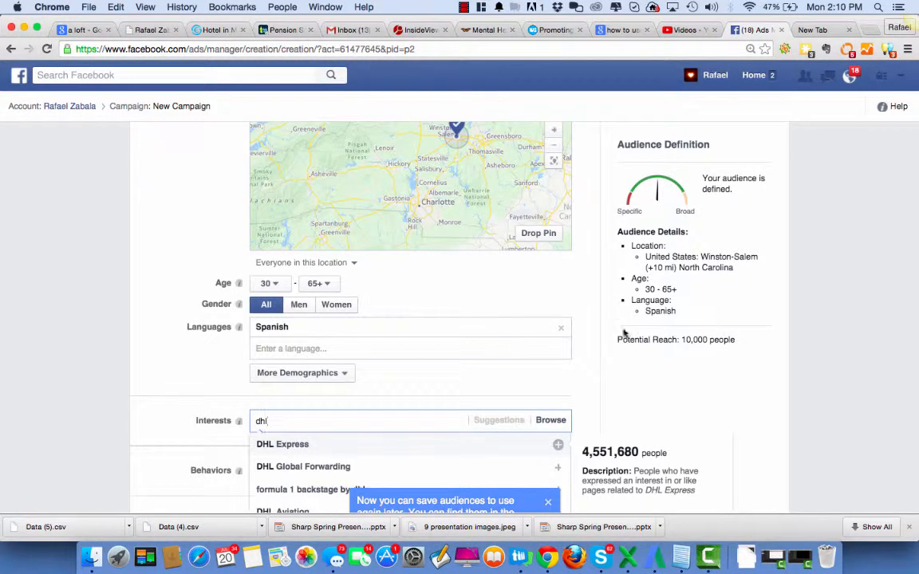
{"action": "scroll", "coordinate": [641, 390], "scroll_direction": "down", "scroll_amount": 3}
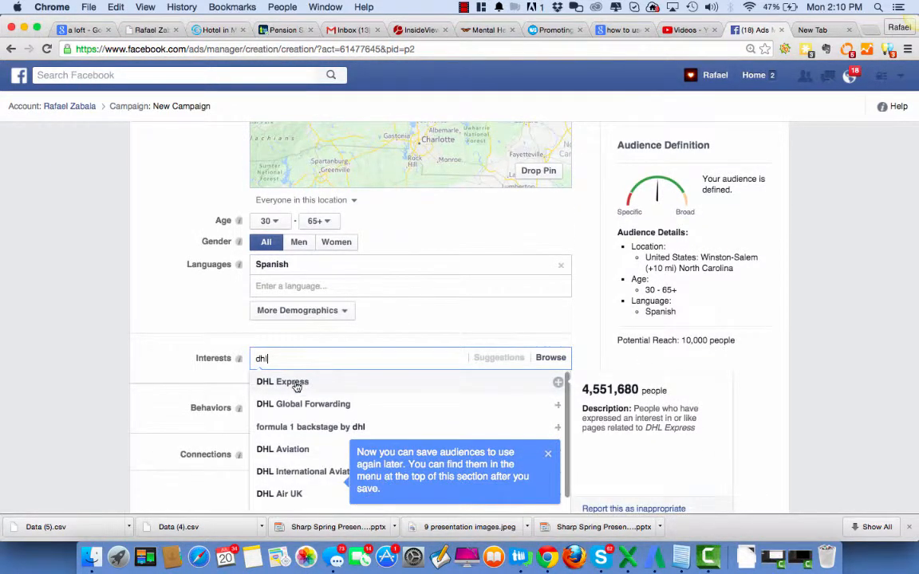
{"action": "left_click", "coordinate": [296, 384]}
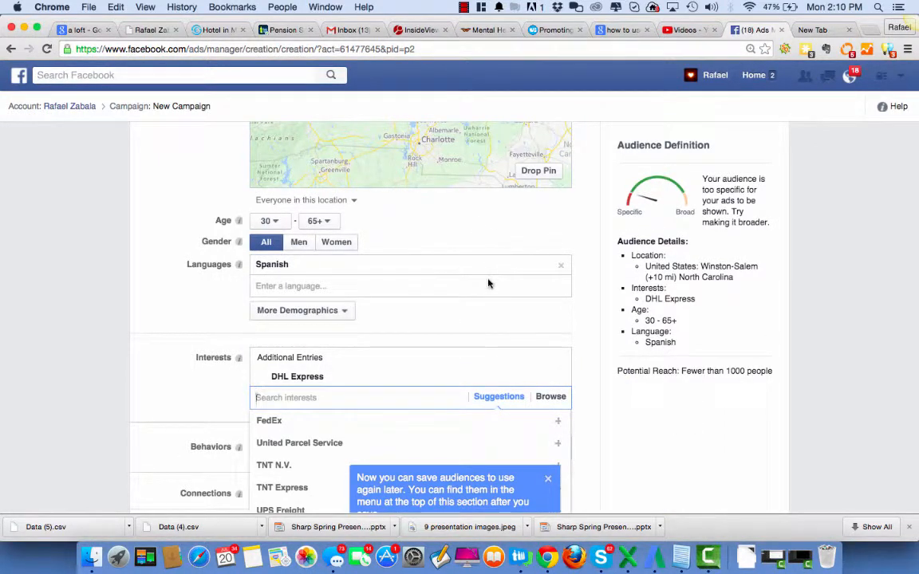
Review the audience settings and check the potential reach with the DHL Express interest and Spanish language applied
{"action": "scroll", "coordinate": [489, 283], "scroll_direction": "up", "scroll_amount": 2}
{"action": "scroll", "coordinate": [489, 284], "scroll_direction": "up", "scroll_amount": 1}
{"action": "scroll", "coordinate": [444, 182], "scroll_direction": "up", "scroll_amount": 2}
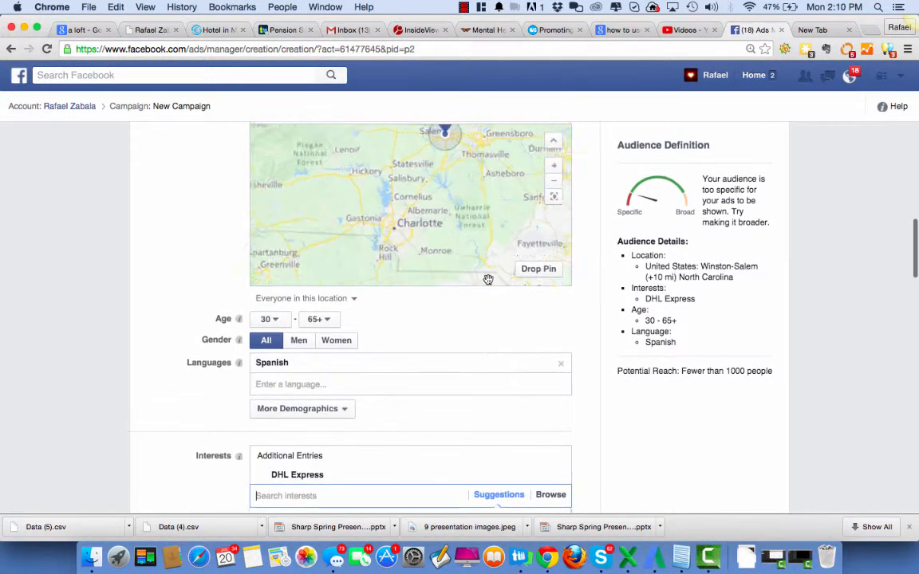
{"action": "scroll", "coordinate": [508, 340], "scroll_direction": "down", "scroll_amount": 1}
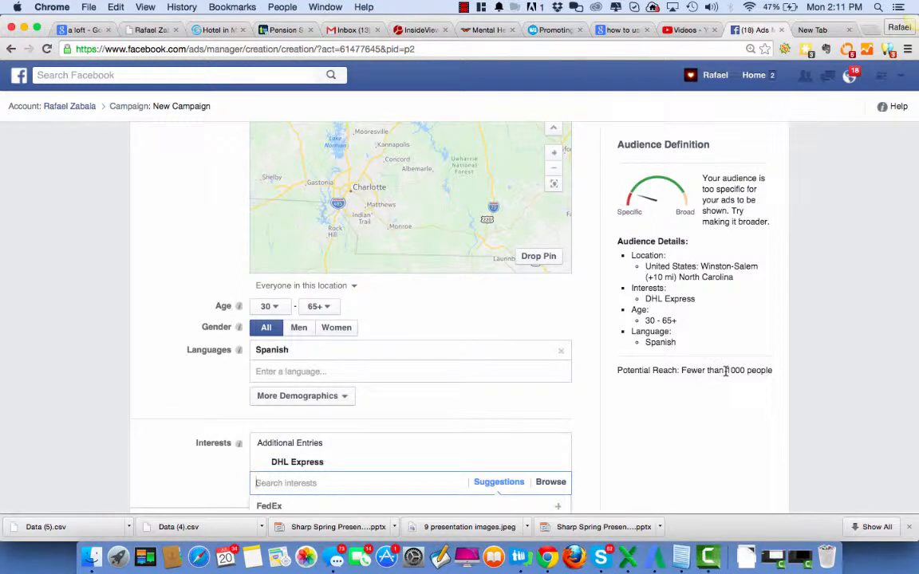
{"action": "left_click_drag", "start_coordinate": [727, 370], "coordinate": [744, 370]}
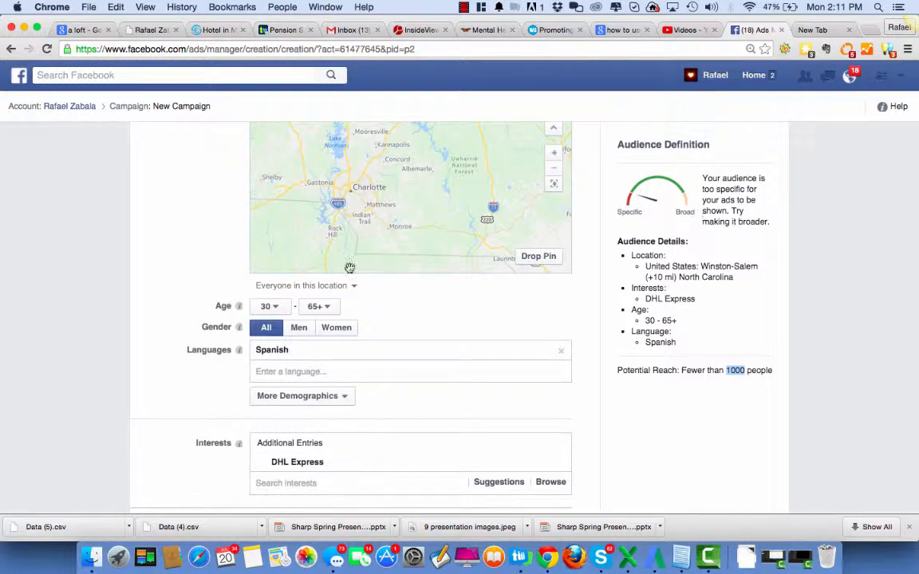
Remove Spanish from the audience languages and check the potential reach
{"action": "mouse_move", "coordinate": [366, 466]}
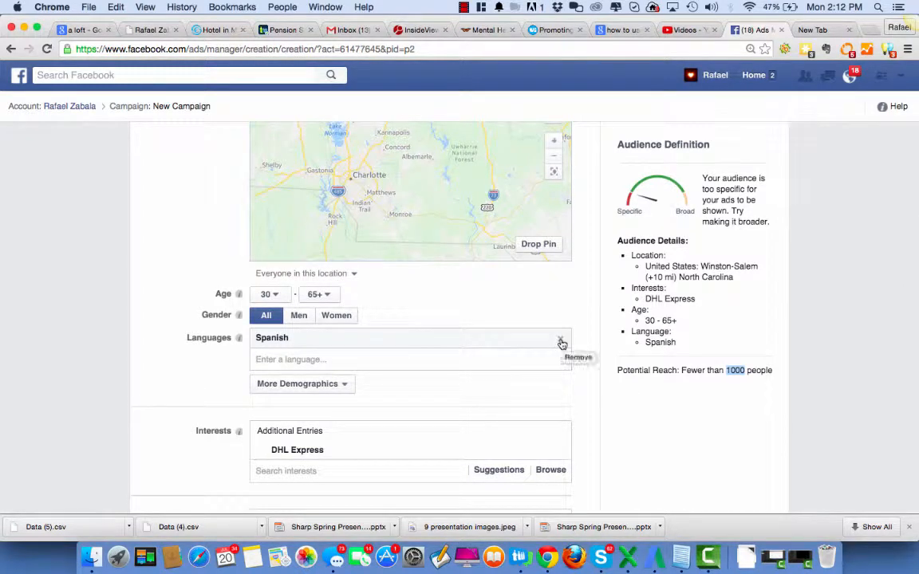
{"action": "left_click", "coordinate": [560, 341]}
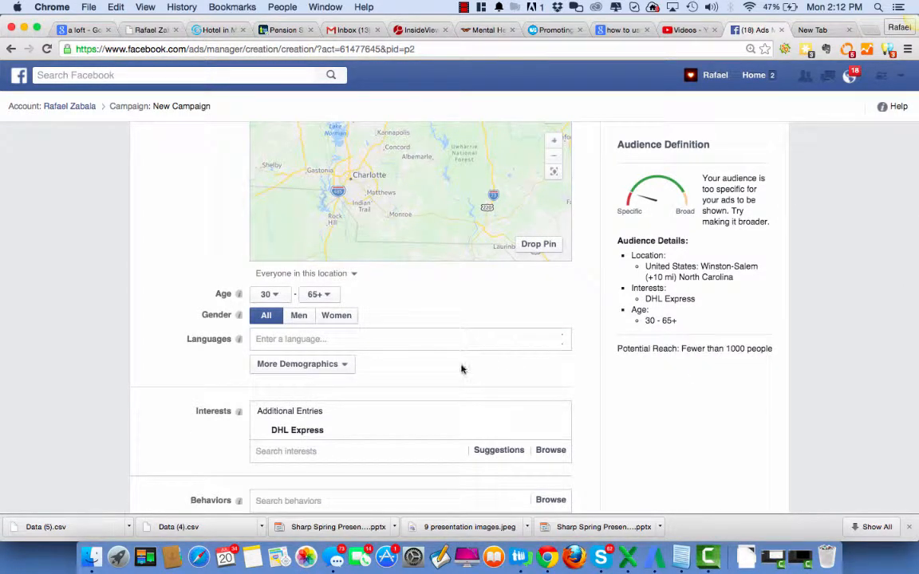
{"action": "scroll", "coordinate": [674, 387], "scroll_direction": "up", "scroll_amount": 1}
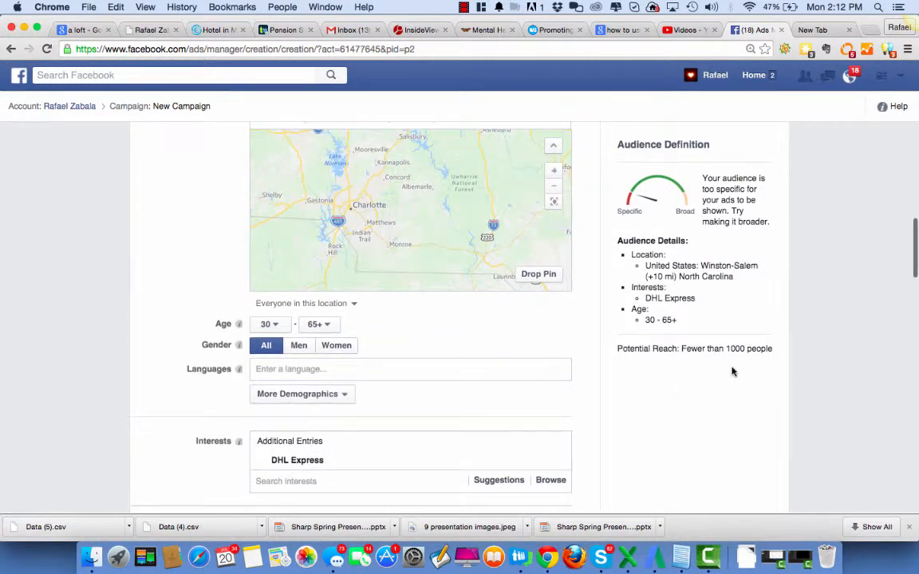
{"action": "left_click_drag", "start_coordinate": [680, 348], "coordinate": [743, 350]}
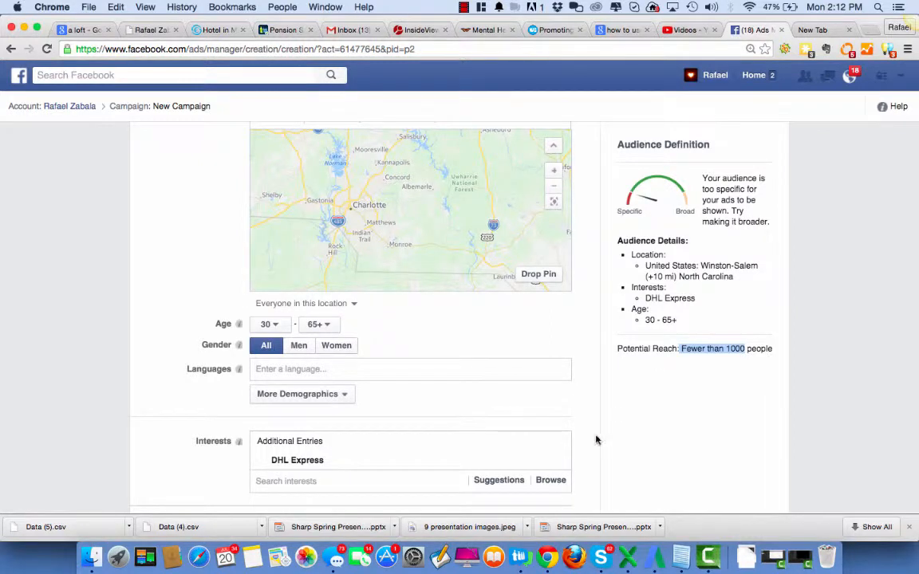
Replace the DHL Express interest with FedEx, searching the audience interests for "federal express"
{"action": "mouse_move", "coordinate": [566, 464]}
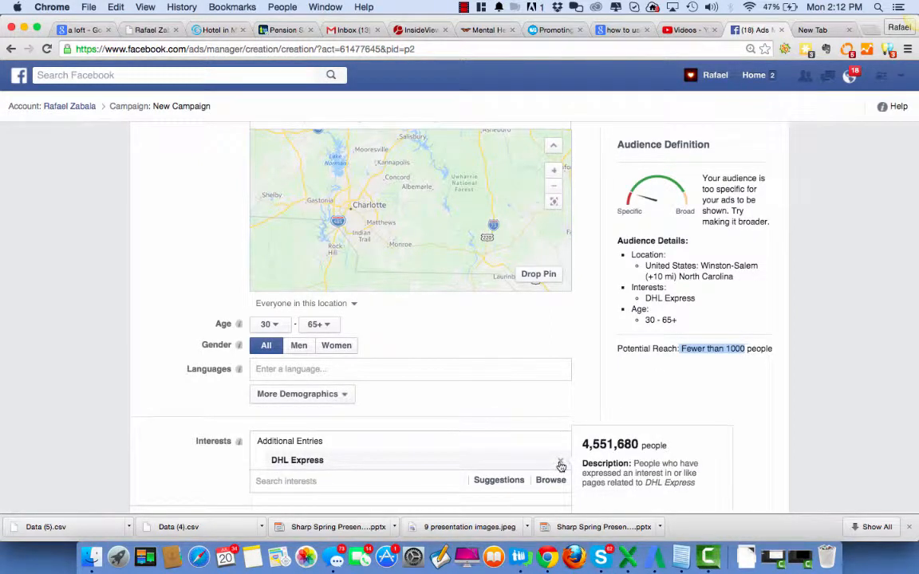
{"action": "left_click", "coordinate": [560, 464]}
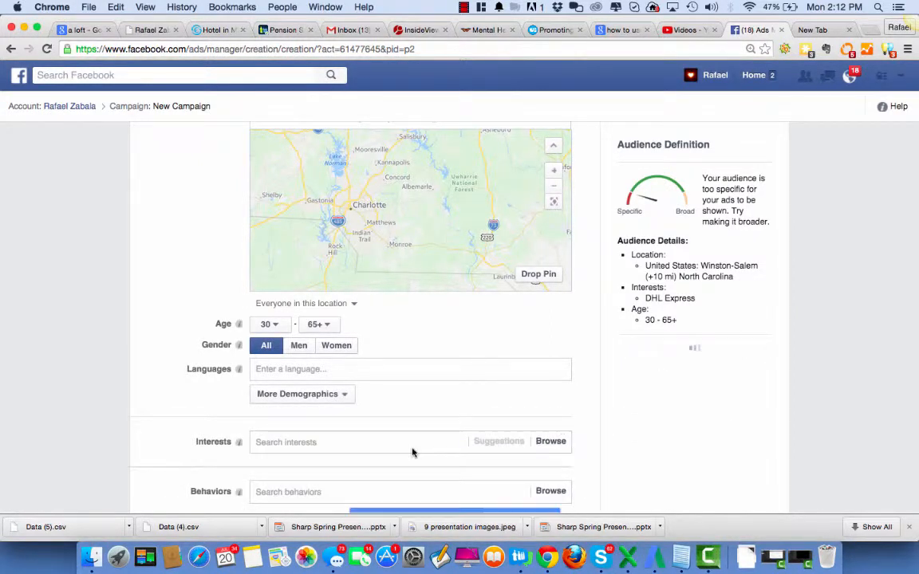
{"action": "left_click", "coordinate": [276, 446]}
{"action": "type", "text": "fed"}
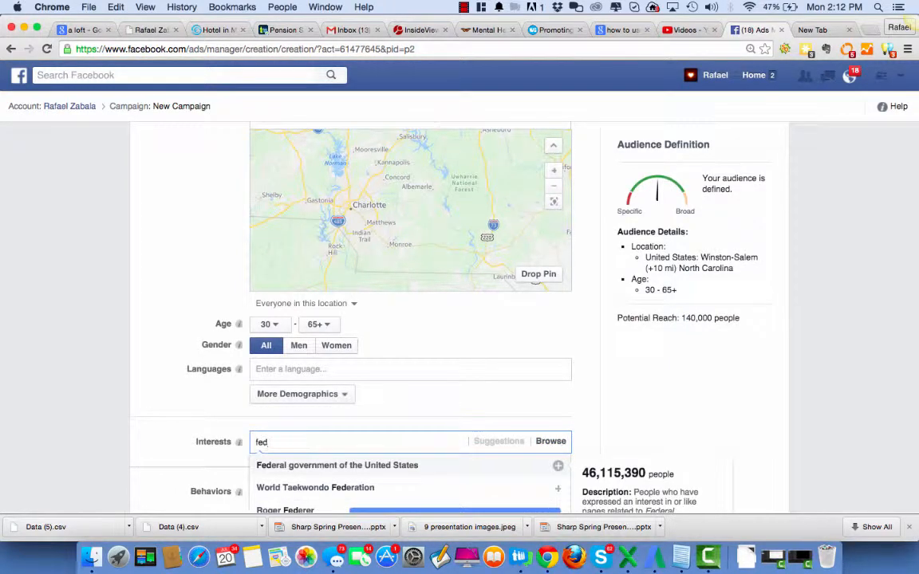
{"action": "type", "text": "e"}
{"action": "key", "text": "BackSpace"}
{"action": "type", "text": "eral"}
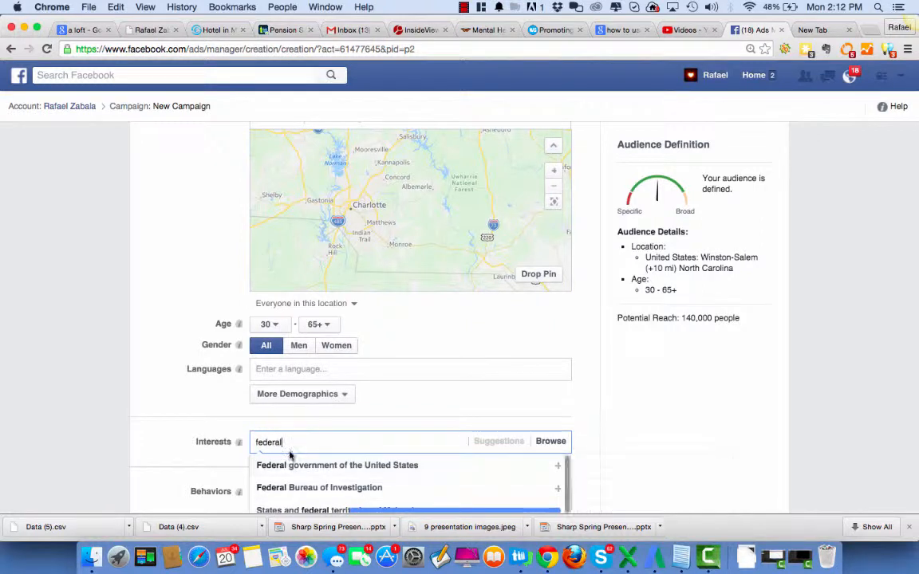
{"action": "type", "text": " express"}
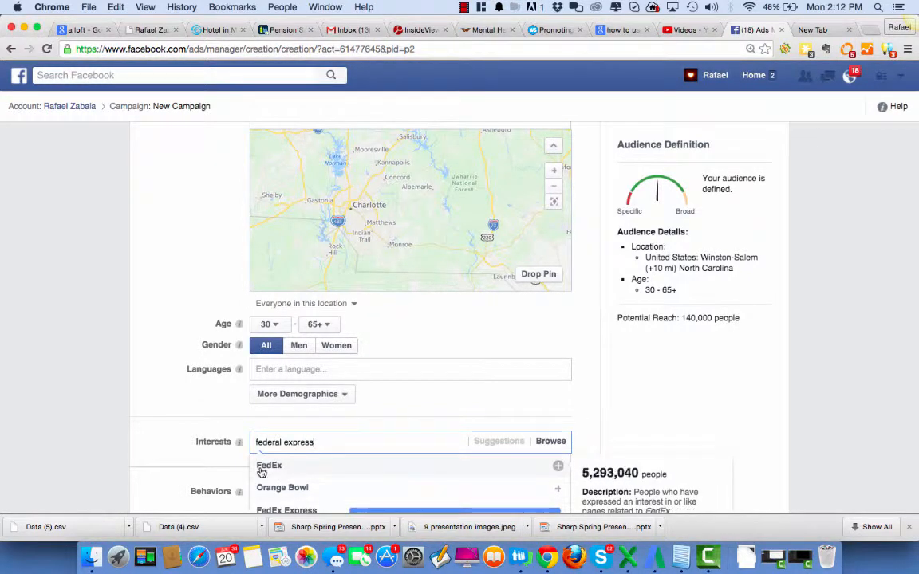
{"action": "left_click", "coordinate": [264, 465]}
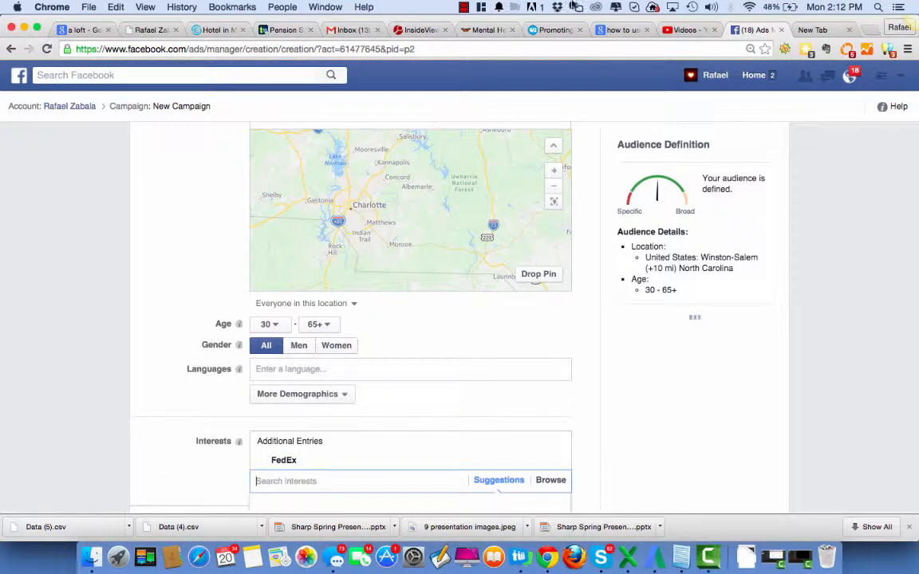
{"action": "left_click", "coordinate": [463, 8]}
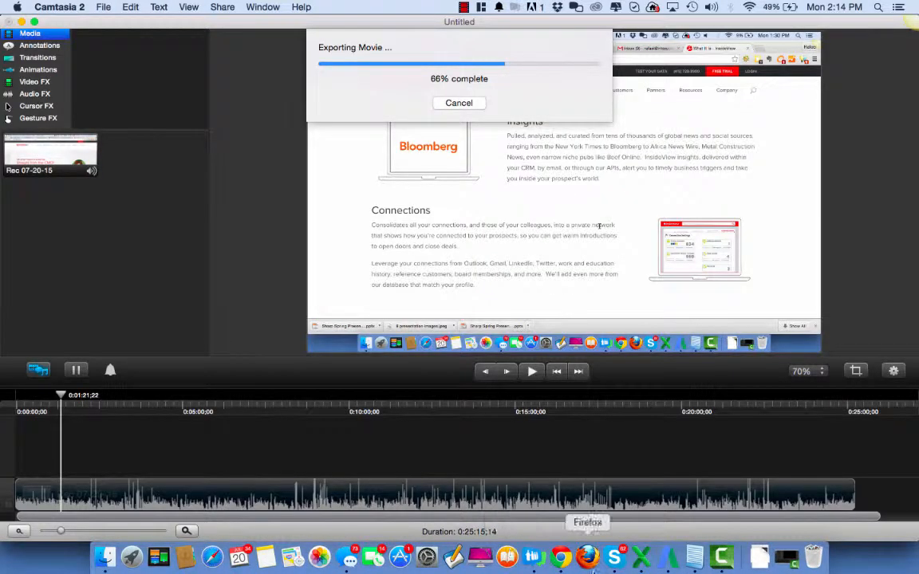
Switch to Chrome and review the campaign's location, age and interest targeting along with its potential reach
{"action": "left_click", "coordinate": [562, 556]}
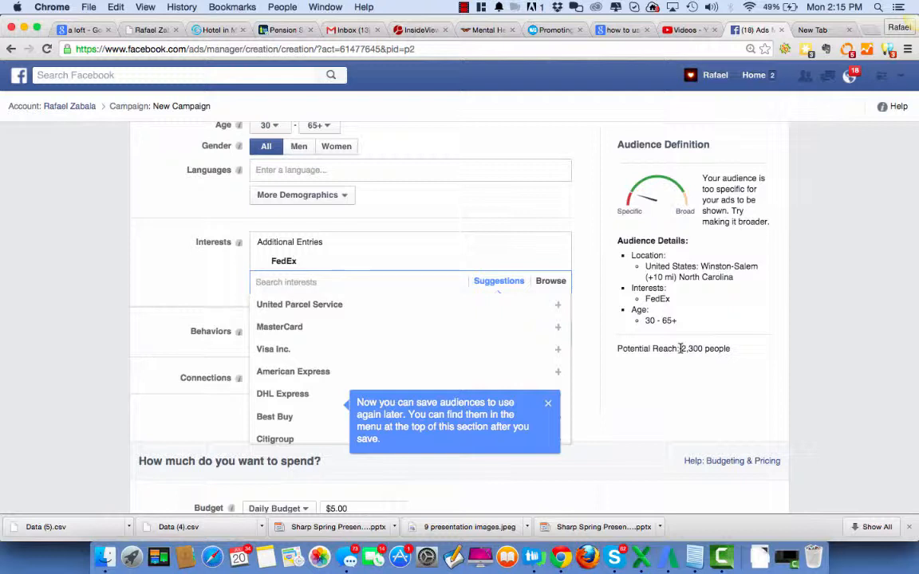
{"action": "scroll", "coordinate": [579, 168], "scroll_direction": "up", "scroll_amount": 4}
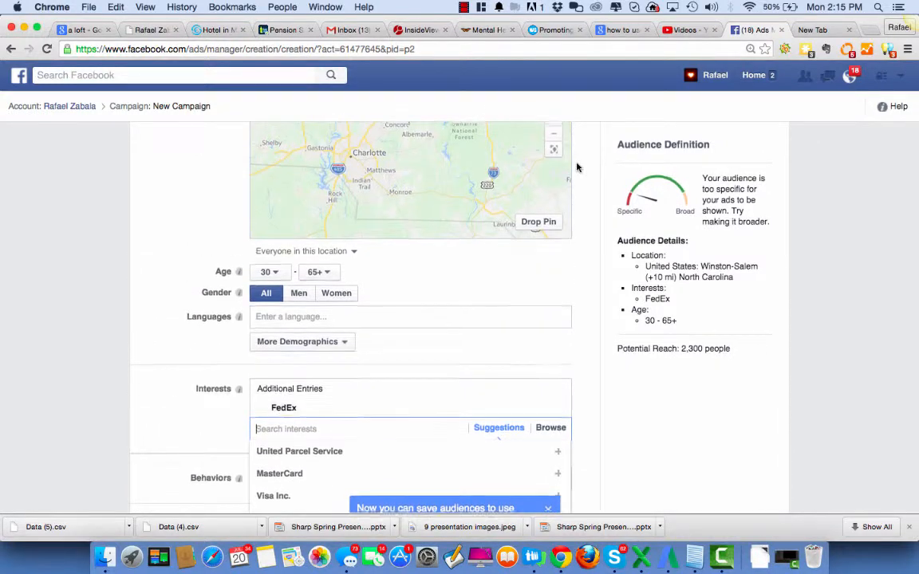
{"action": "scroll", "coordinate": [578, 168], "scroll_direction": "up", "scroll_amount": 5}
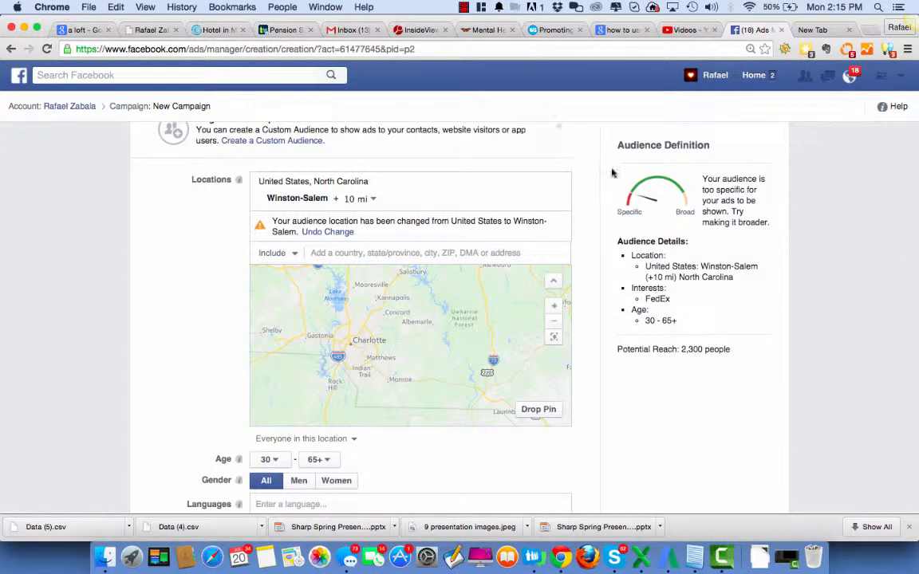
{"action": "scroll", "coordinate": [606, 189], "scroll_direction": "up", "scroll_amount": 4}
{"action": "scroll", "coordinate": [607, 189], "scroll_direction": "down", "scroll_amount": 7}
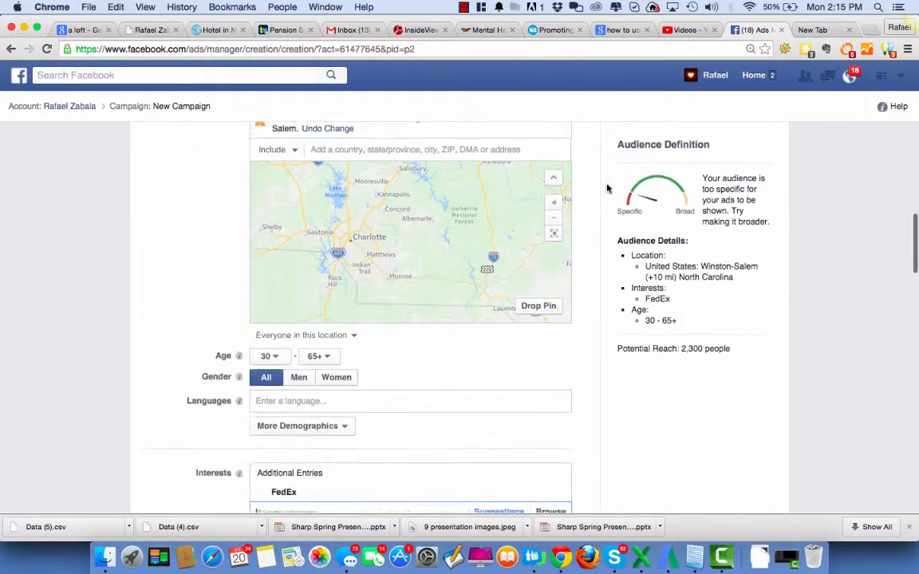
{"action": "scroll", "coordinate": [606, 189], "scroll_direction": "down", "scroll_amount": 10}
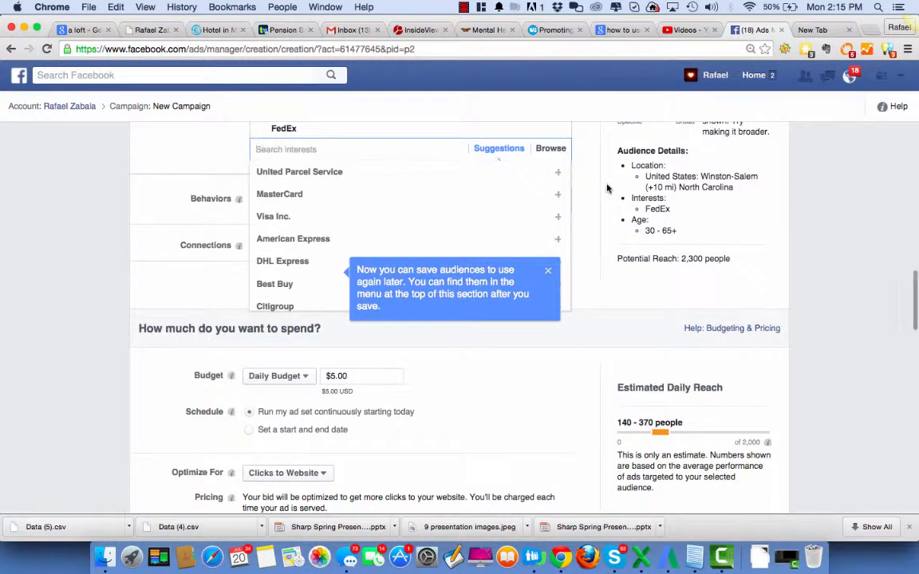
Dismiss the interest suggestions and hide the advanced options in the budget and schedule section
{"action": "left_click", "coordinate": [661, 287]}
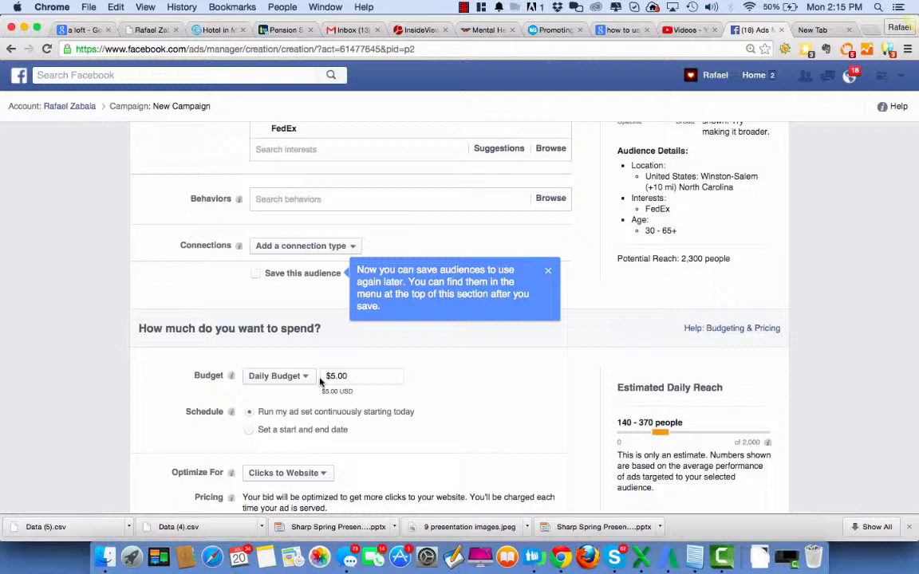
{"action": "scroll", "coordinate": [422, 387], "scroll_direction": "down", "scroll_amount": 8}
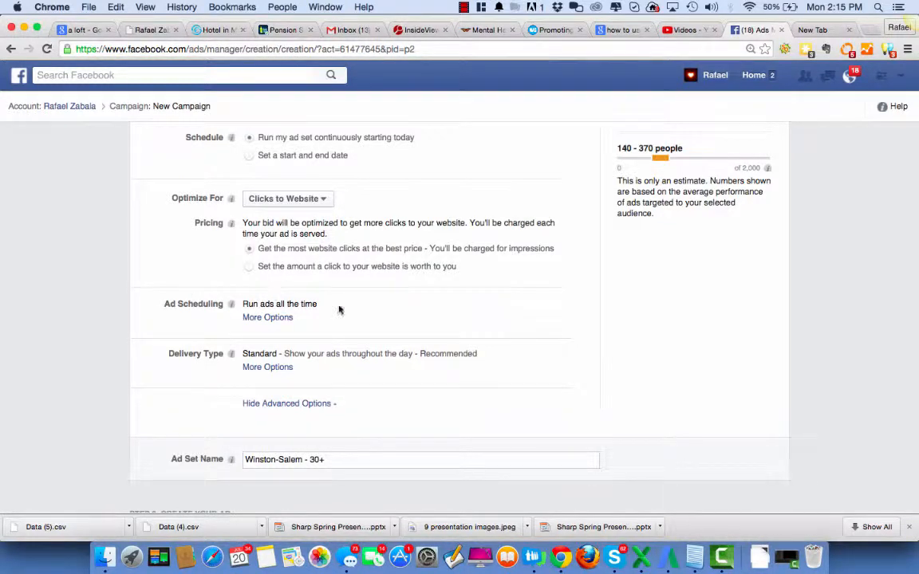
{"action": "left_click", "coordinate": [323, 404]}
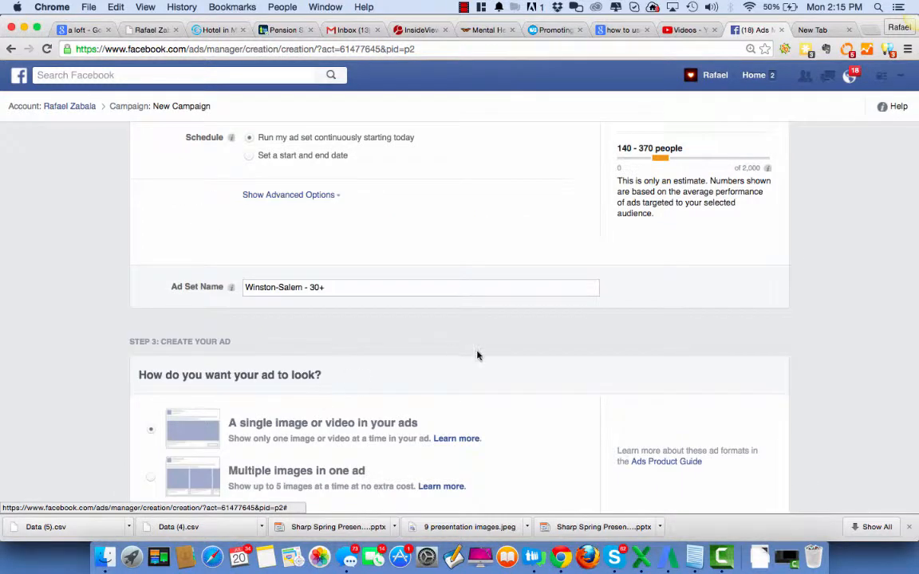
Examine the ad creation section, including the ad format, creative choices, connected page, headline, text and Desktop News Feed preview
{"action": "scroll", "coordinate": [482, 355], "scroll_direction": "down", "scroll_amount": 2}
{"action": "scroll", "coordinate": [488, 355], "scroll_direction": "down", "scroll_amount": 1}
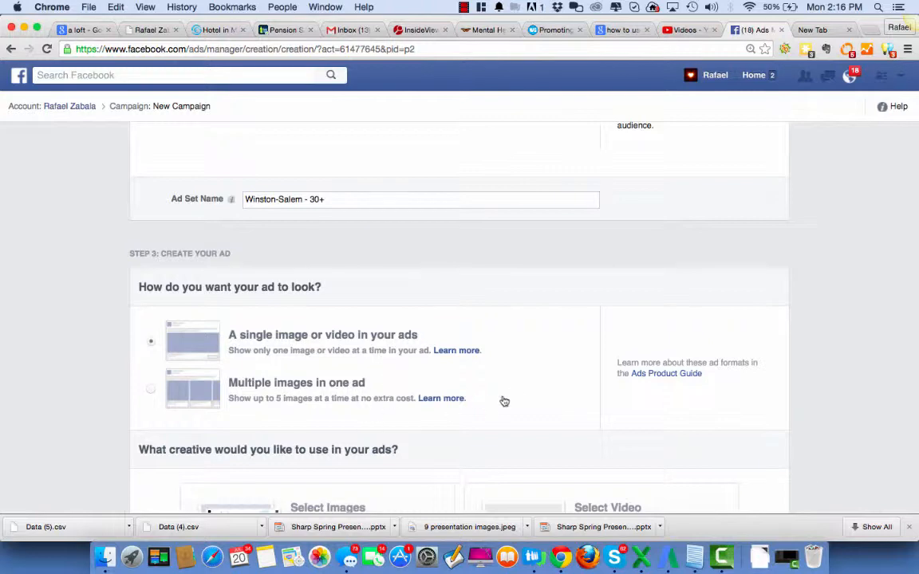
{"action": "scroll", "coordinate": [510, 387], "scroll_direction": "down", "scroll_amount": 1}
{"action": "scroll", "coordinate": [520, 388], "scroll_direction": "down", "scroll_amount": 5}
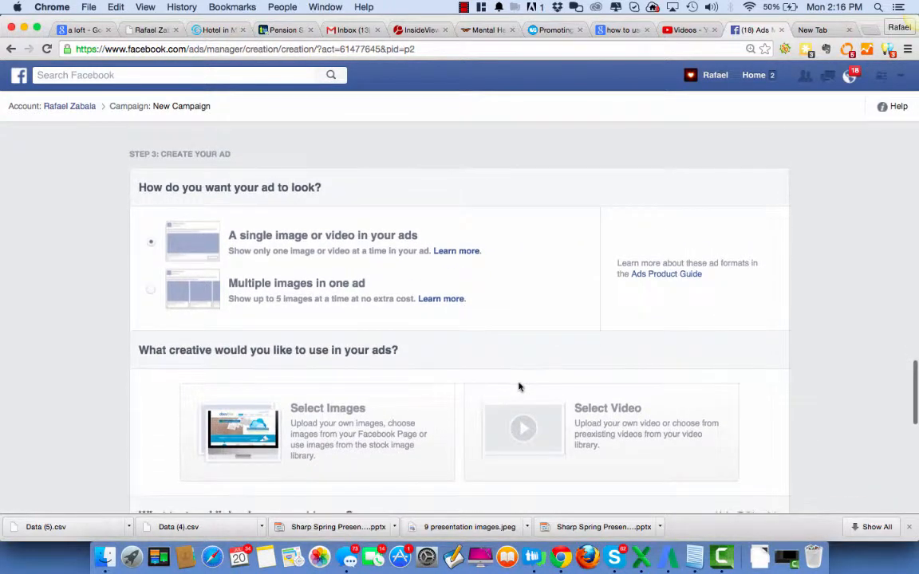
{"action": "scroll", "coordinate": [518, 387], "scroll_direction": "down", "scroll_amount": 5}
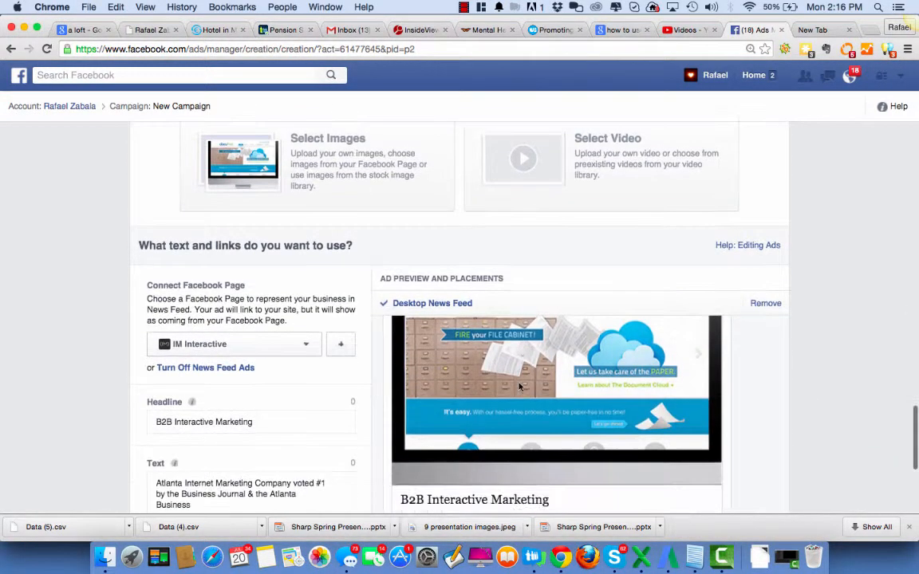
{"action": "scroll", "coordinate": [519, 387], "scroll_direction": "down", "scroll_amount": 1}
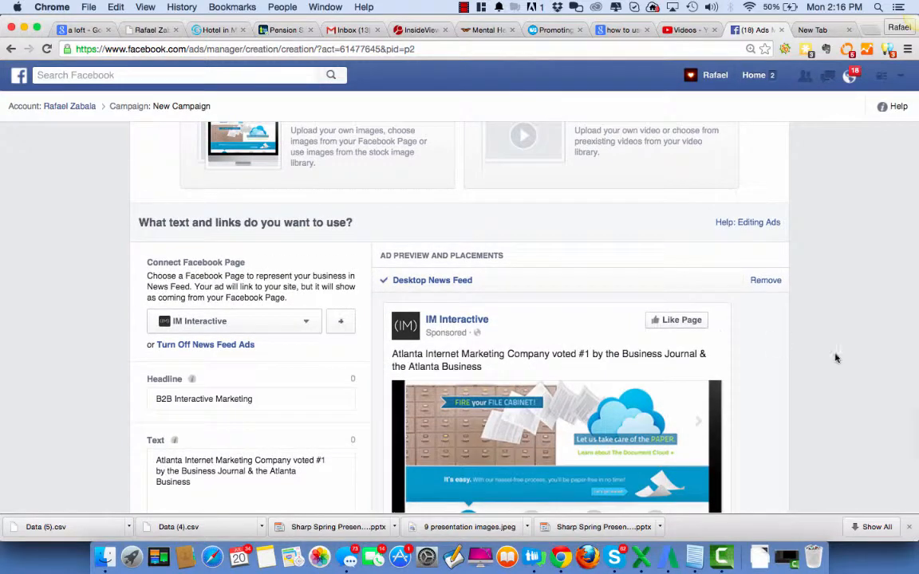
{"action": "scroll", "coordinate": [860, 364], "scroll_direction": "down", "scroll_amount": 4}
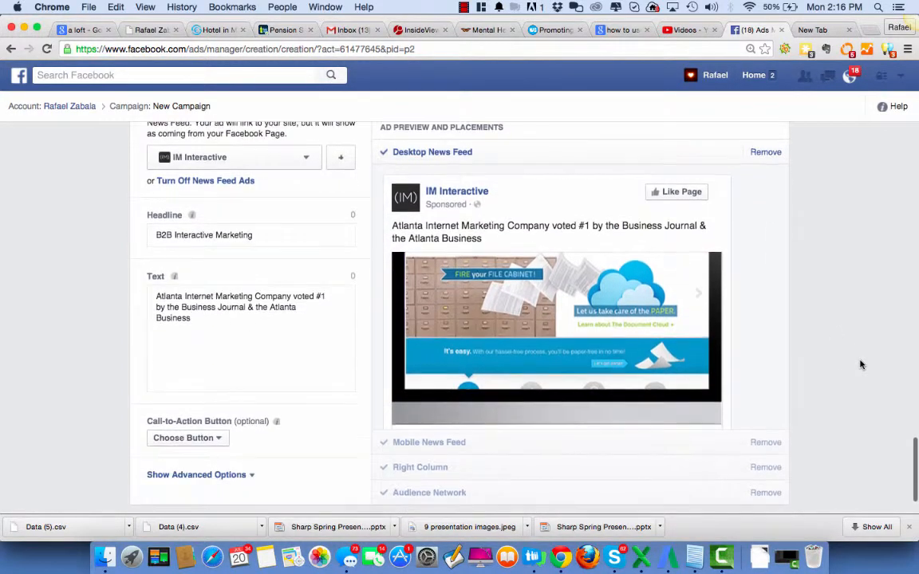
{"action": "scroll", "coordinate": [504, 300], "scroll_direction": "up", "scroll_amount": 3}
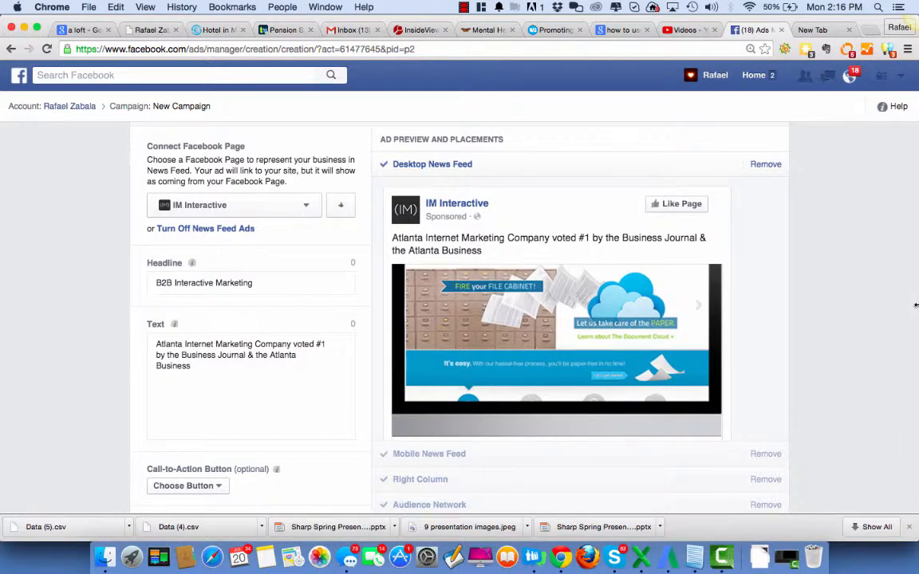
{"action": "scroll", "coordinate": [915, 306], "scroll_direction": "down", "scroll_amount": 3}
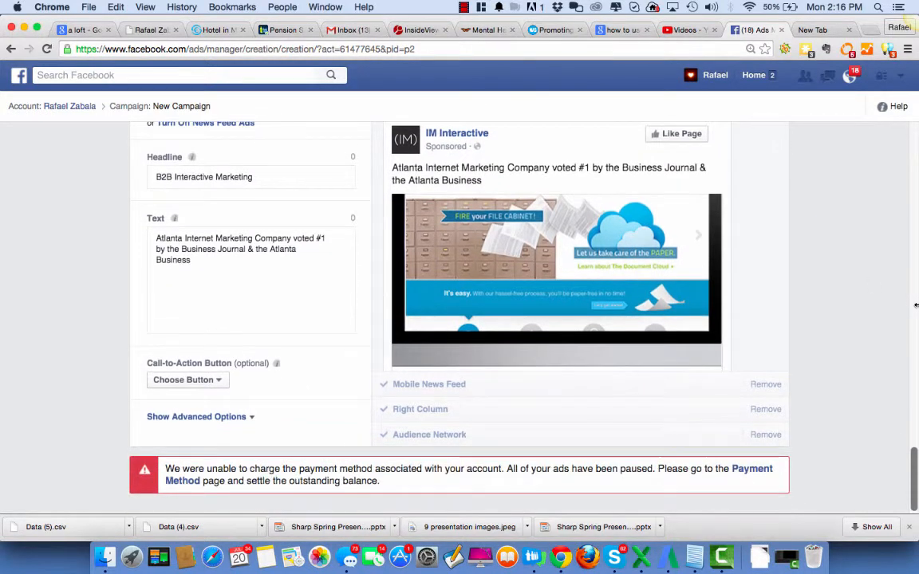
{"action": "scroll", "coordinate": [916, 306], "scroll_direction": "up", "scroll_amount": 4}
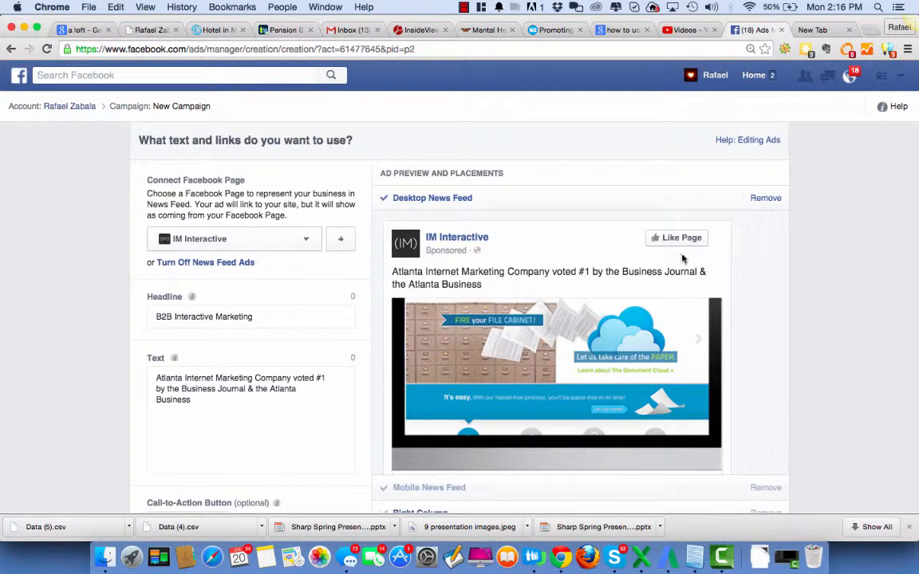
Recheck the audience targeting in the campaign form, followed by the ad's text and Desktop News Feed preview
{"action": "scroll", "coordinate": [915, 292], "scroll_direction": "up", "scroll_amount": 10}
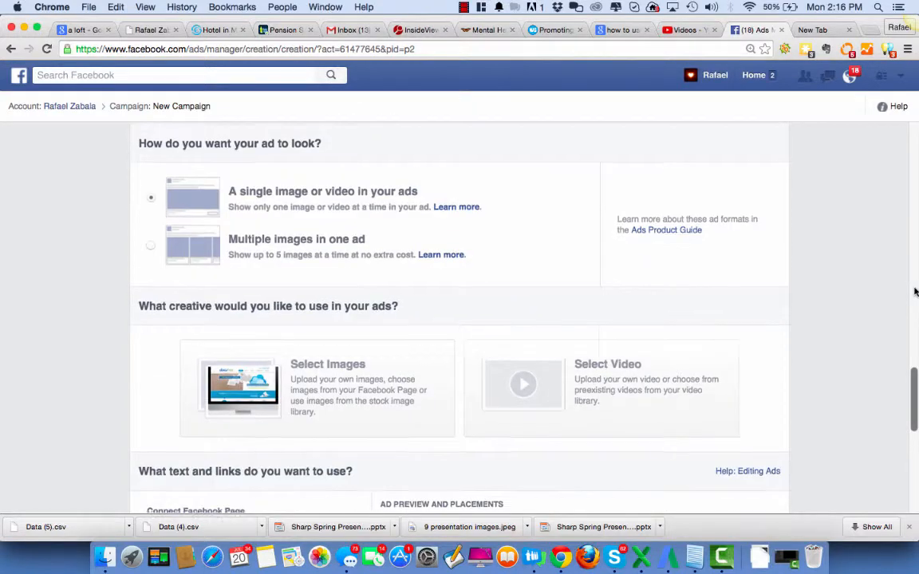
{"action": "scroll", "coordinate": [915, 292], "scroll_direction": "up", "scroll_amount": 6}
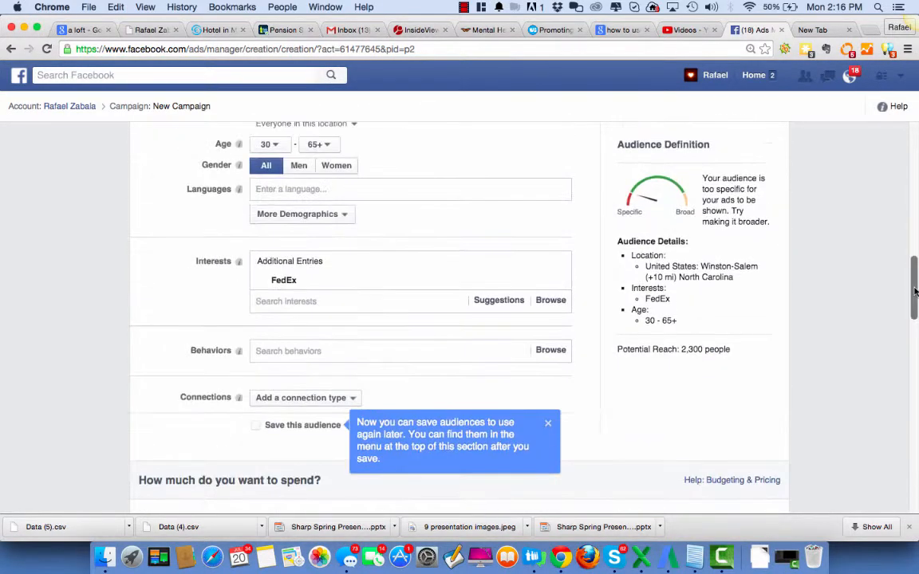
{"action": "scroll", "coordinate": [915, 292], "scroll_direction": "up", "scroll_amount": 4}
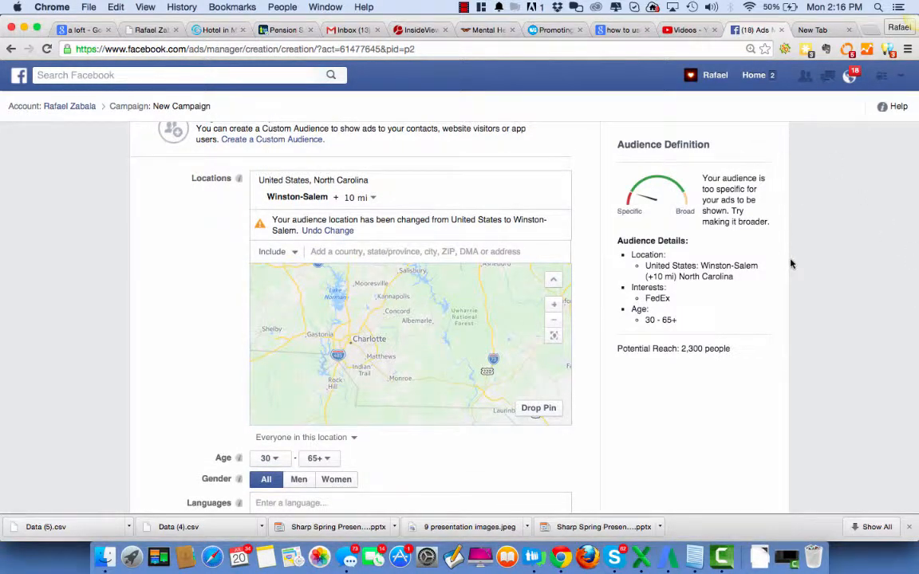
{"action": "scroll", "coordinate": [790, 264], "scroll_direction": "down", "scroll_amount": 15}
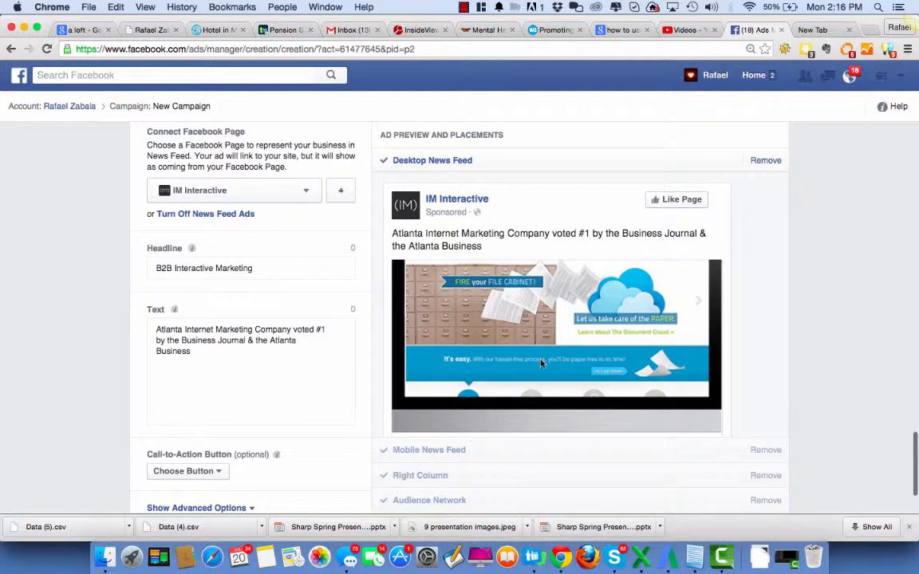
Open the Postal Annex location page at postalannex.com/10011 in the empty browser tab
{"action": "left_click", "coordinate": [810, 30]}
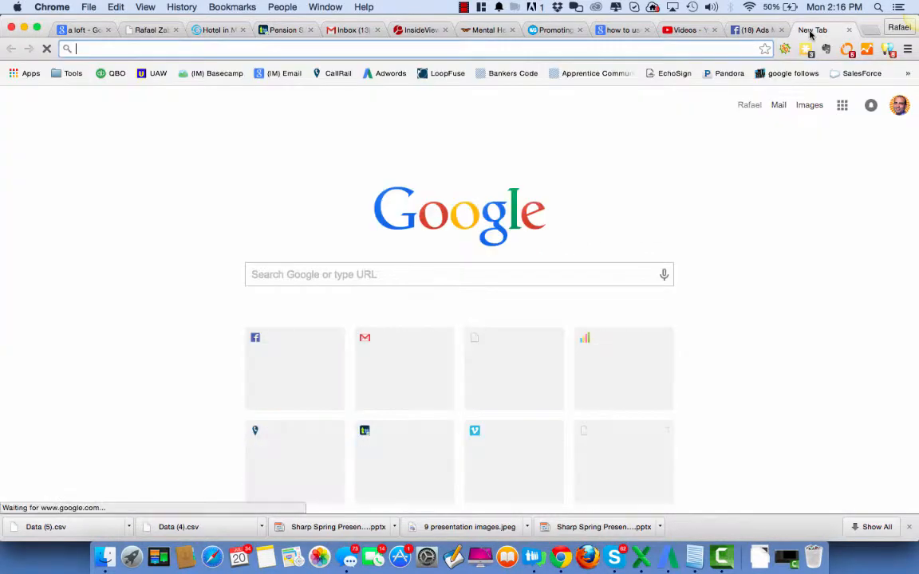
{"action": "type", "text": "posta;"}
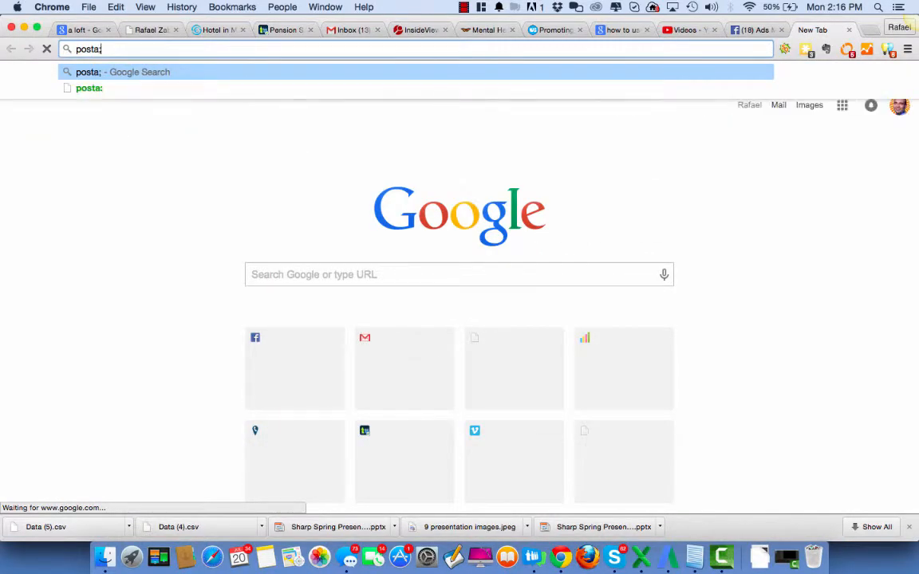
{"action": "key", "text": "BackSpace"}
{"action": "type", "text": "l"}
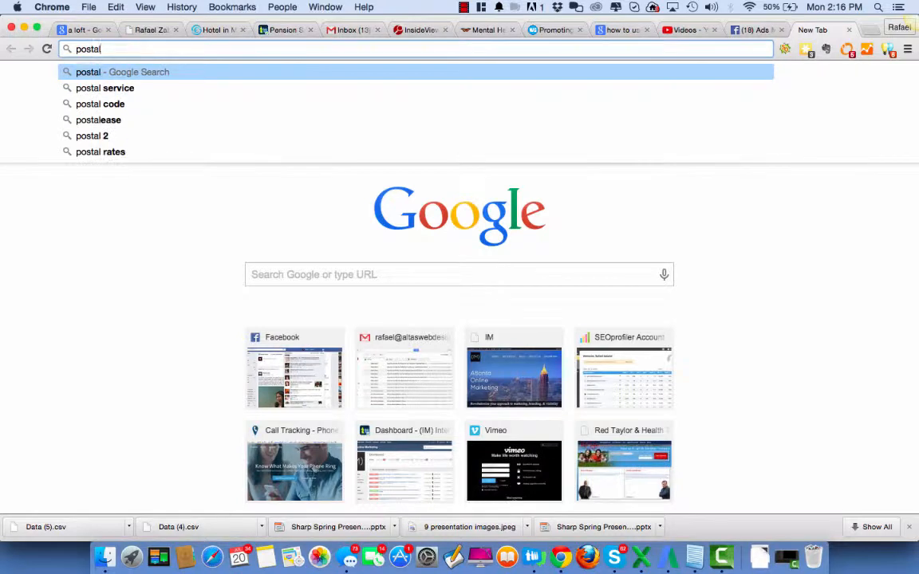
{"action": "type", "text": "ann"}
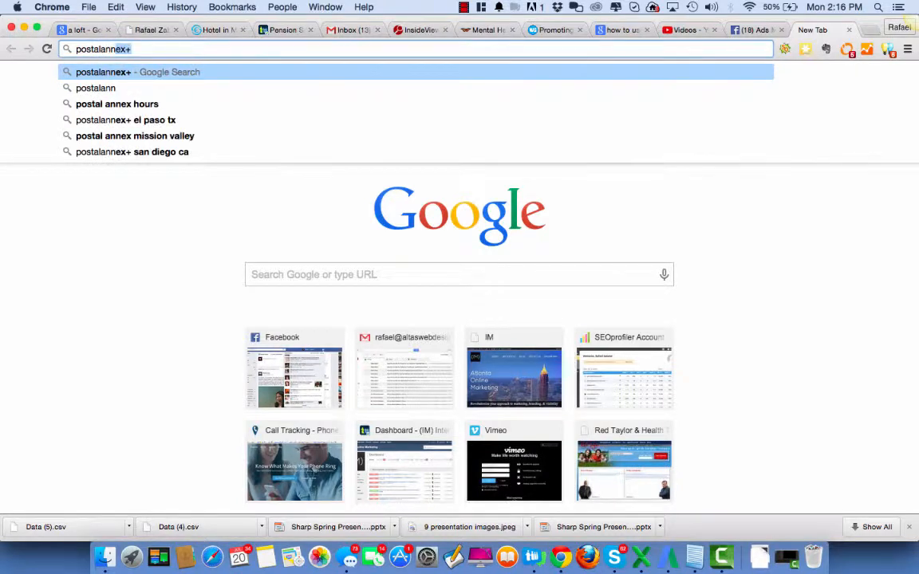
{"action": "type", "text": "ex.com"}
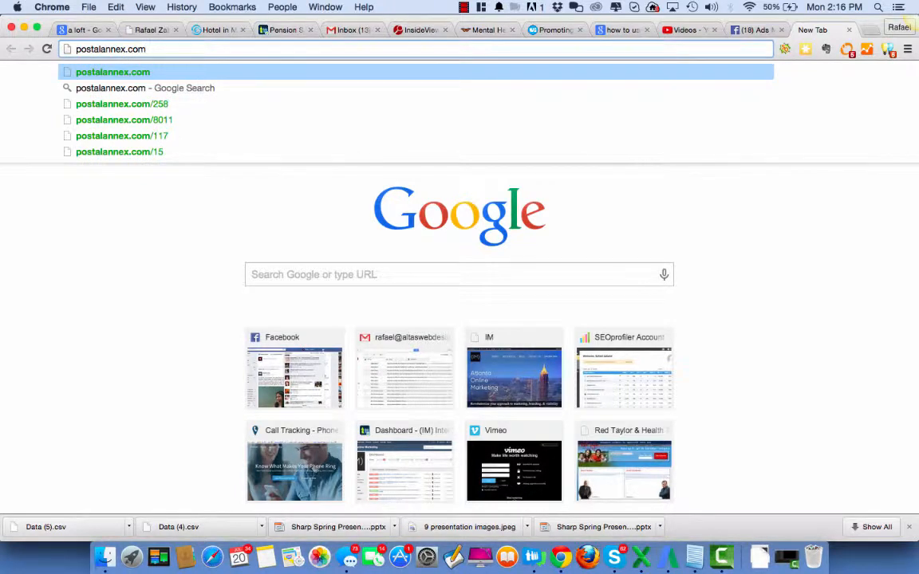
{"action": "type", "text": "/"}
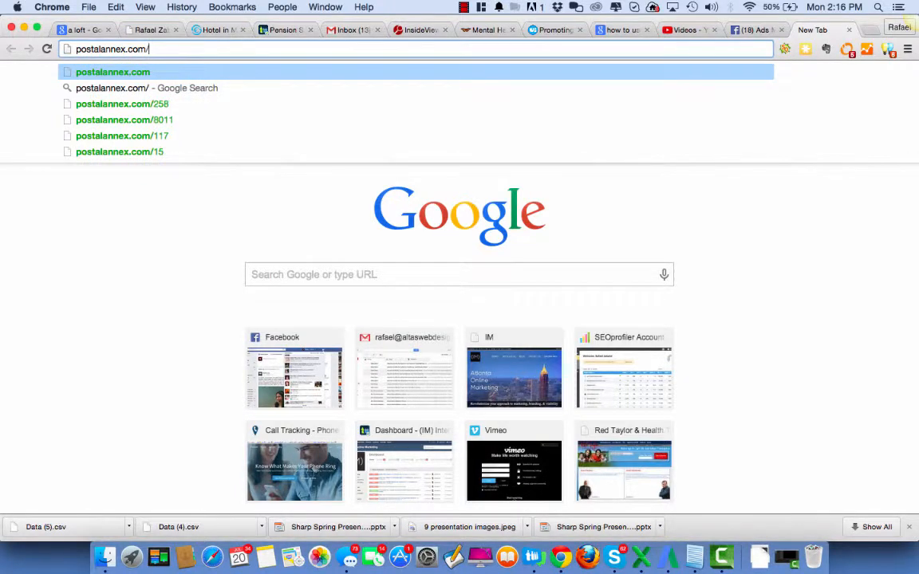
{"action": "type", "text": "10011"}
{"action": "key", "text": "Return"}
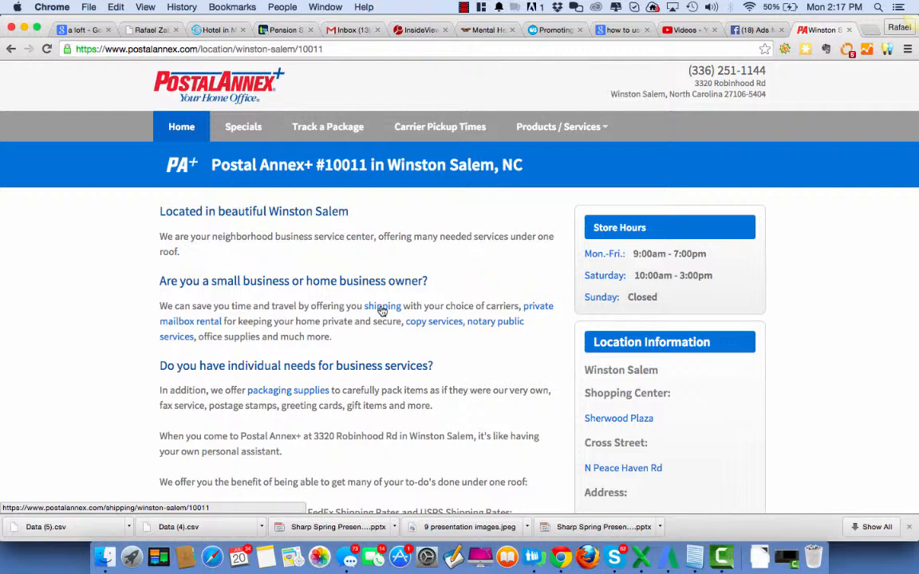
Open the LeadPages website at leadpages.net in a new browser tab
{"action": "left_click", "coordinate": [869, 32]}
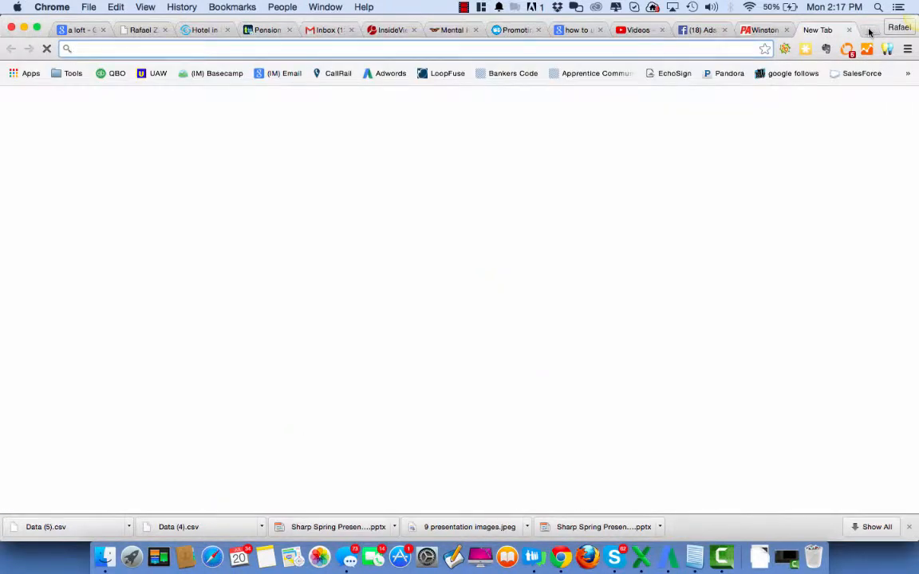
{"action": "type", "text": "leadpages.net"}
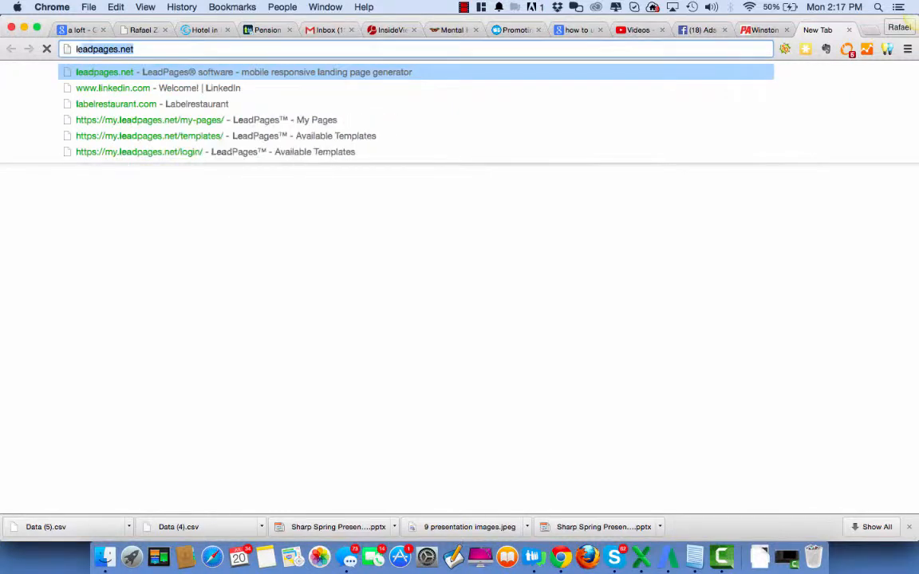
{"action": "key", "text": "Return"}
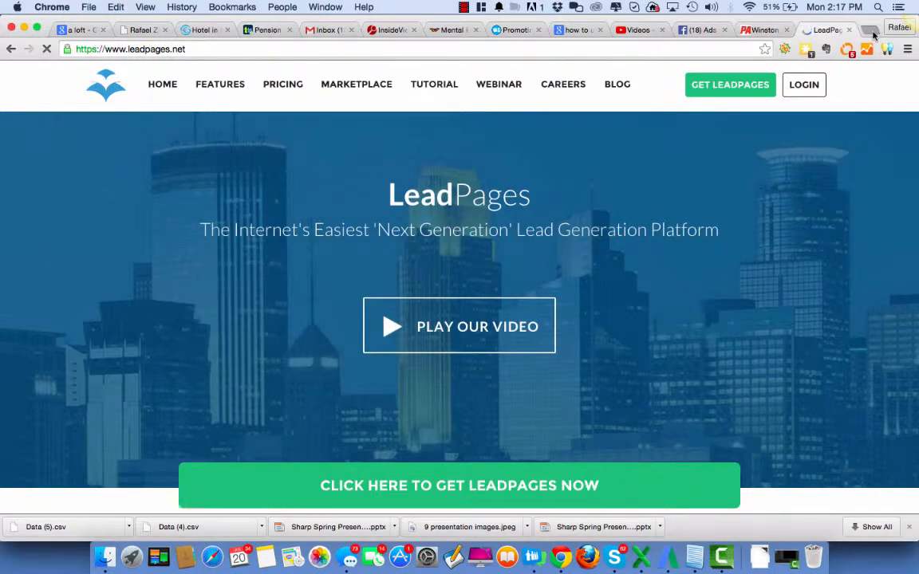
Open the GoDaddy website at godaddy.com in another new browser tab
{"action": "left_click", "coordinate": [873, 32]}
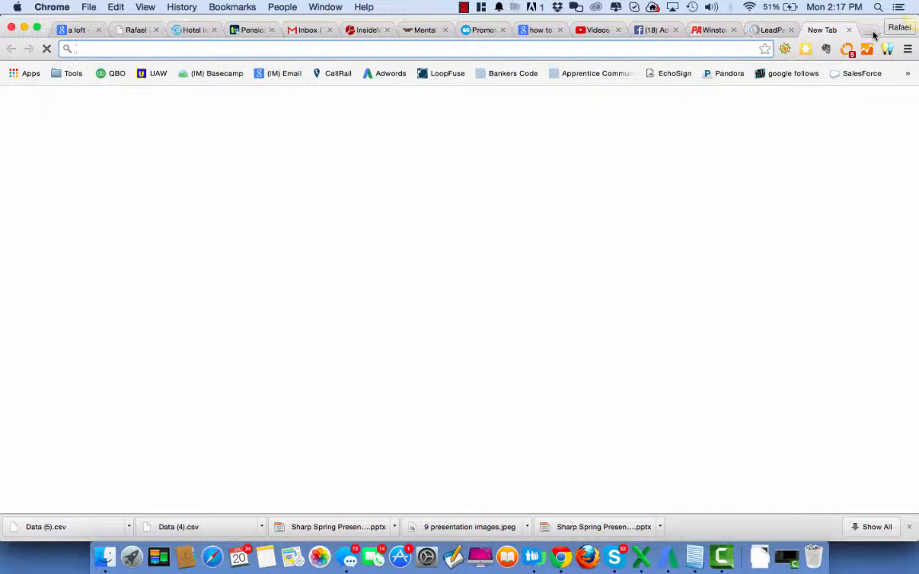
{"action": "type", "text": "s"}
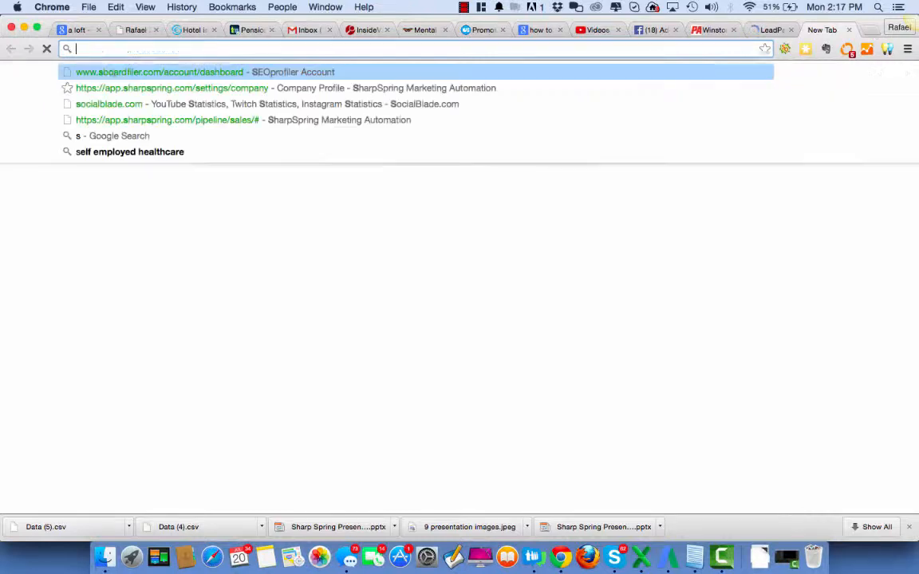
{"action": "type", "text": "hipping"}
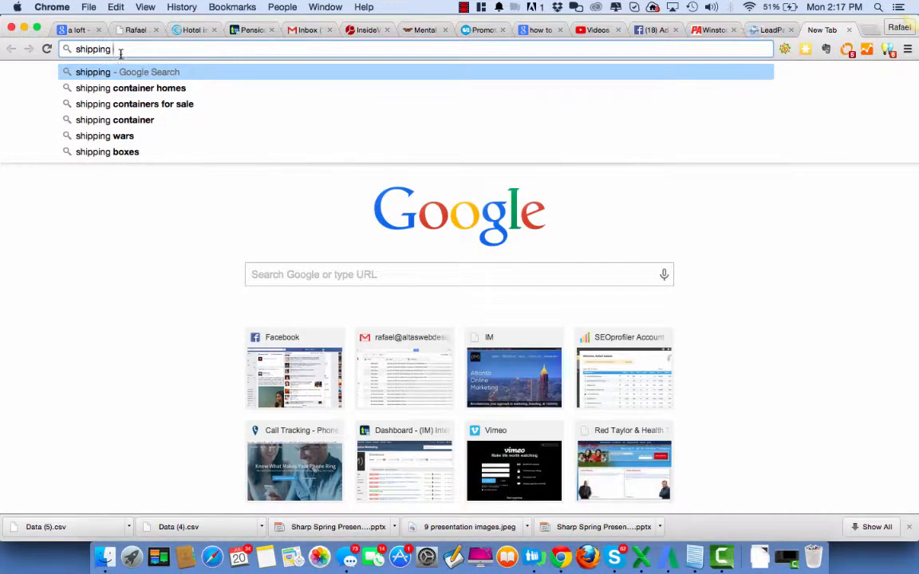
{"action": "left_click_drag", "start_coordinate": [116, 49], "coordinate": [11, 48]}
{"action": "type", "text": "godaddy.com"}
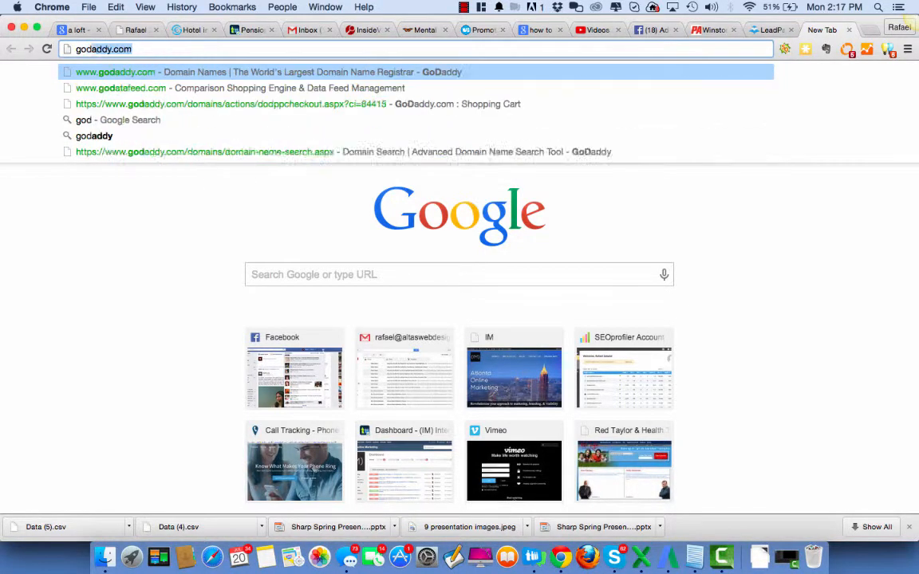
{"action": "key", "text": "Return"}
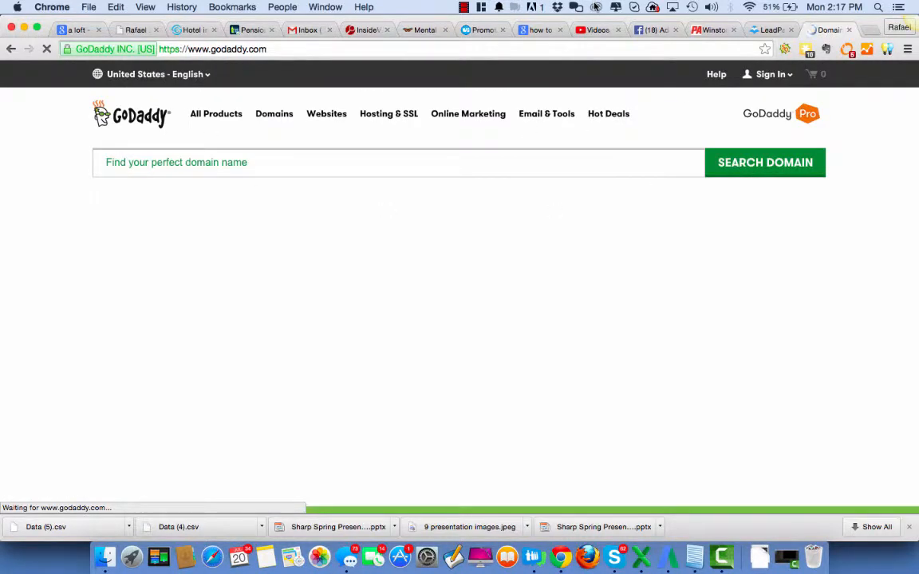
Search GoDaddy for the domain shippingwinstonsalem and select shippingwinstonsalem.com for purchase
{"action": "left_click", "coordinate": [207, 162]}
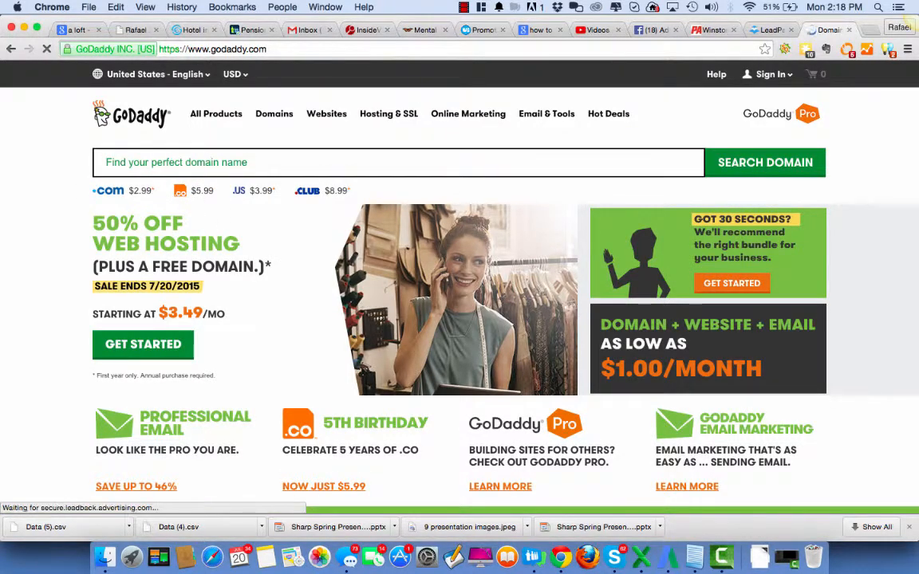
{"action": "type", "text": "shippi"}
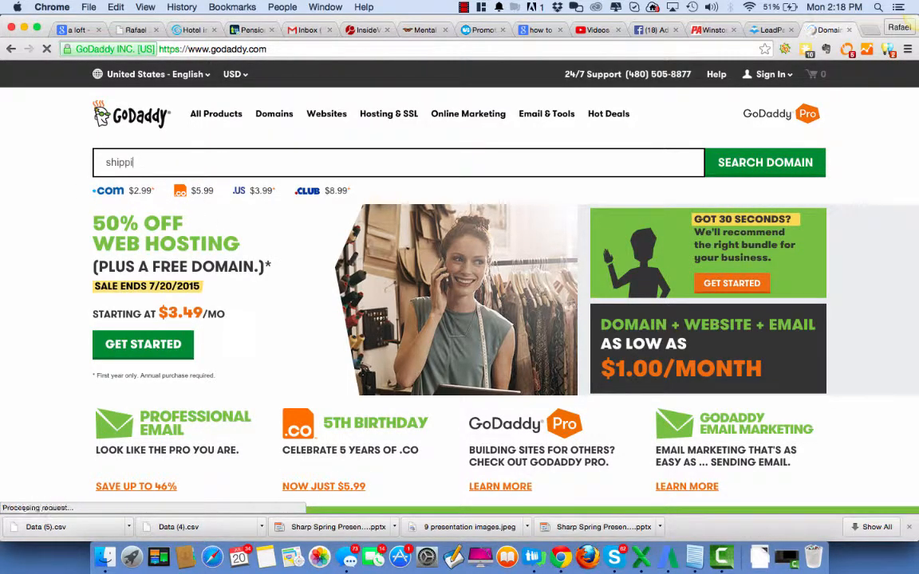
{"action": "type", "text": "ngwinston"}
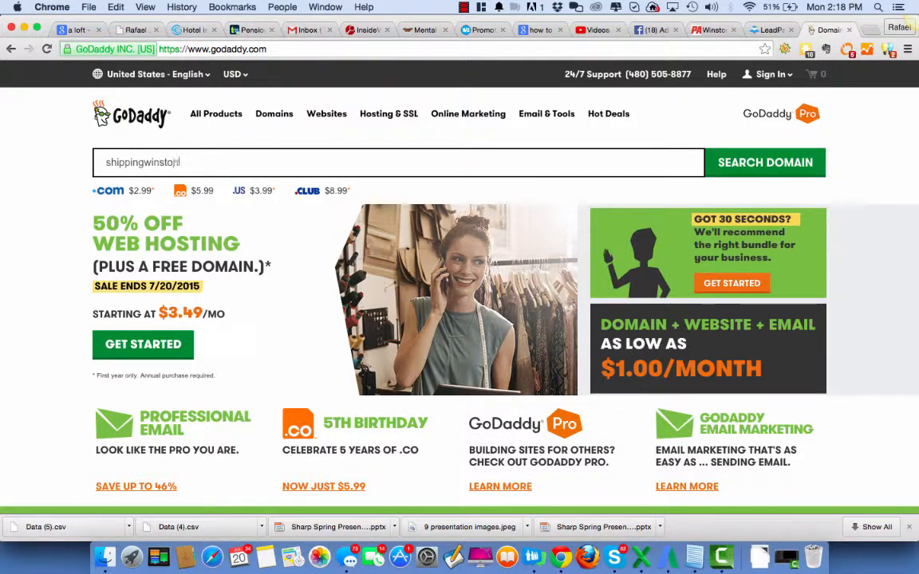
{"action": "type", "text": "salem"}
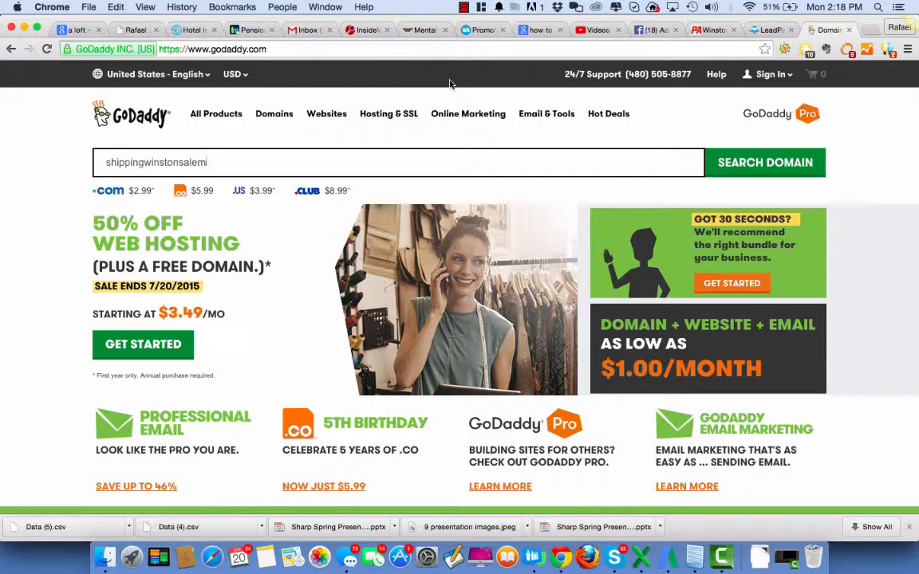
{"action": "left_click", "coordinate": [728, 167]}
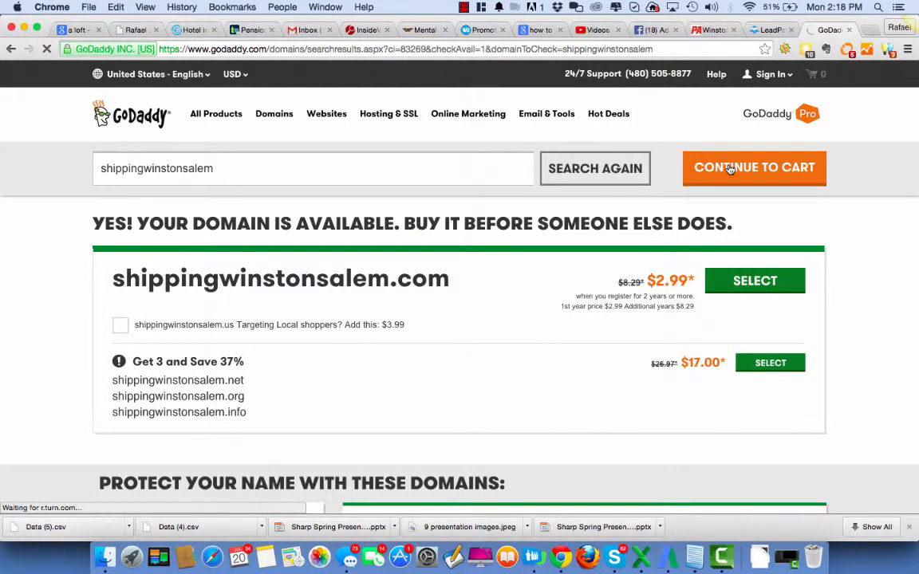
{"action": "left_click", "coordinate": [756, 280]}
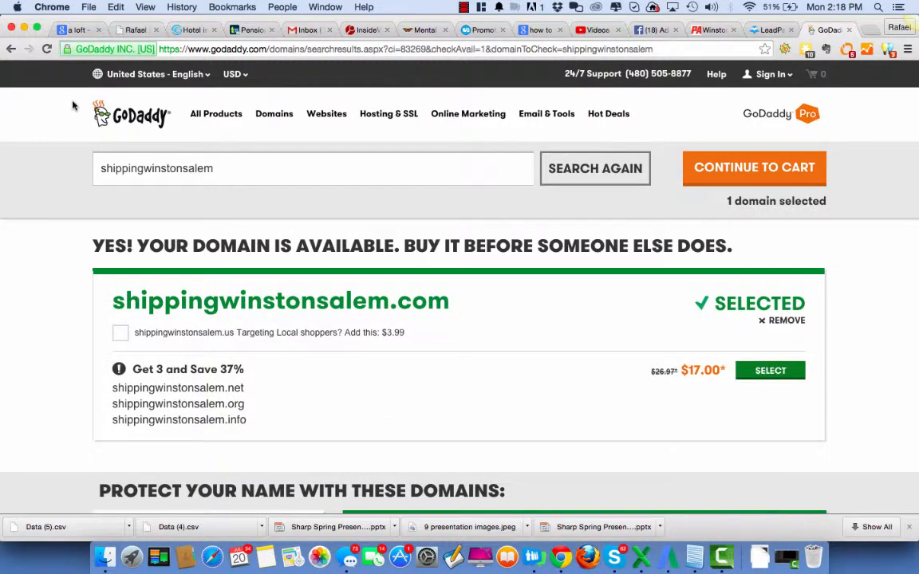
Change the domain search to fedexwinstonsalem and add fedexwinstonsalem.com to the selected domains
{"action": "scroll", "coordinate": [529, 399], "scroll_direction": "down", "scroll_amount": 5}
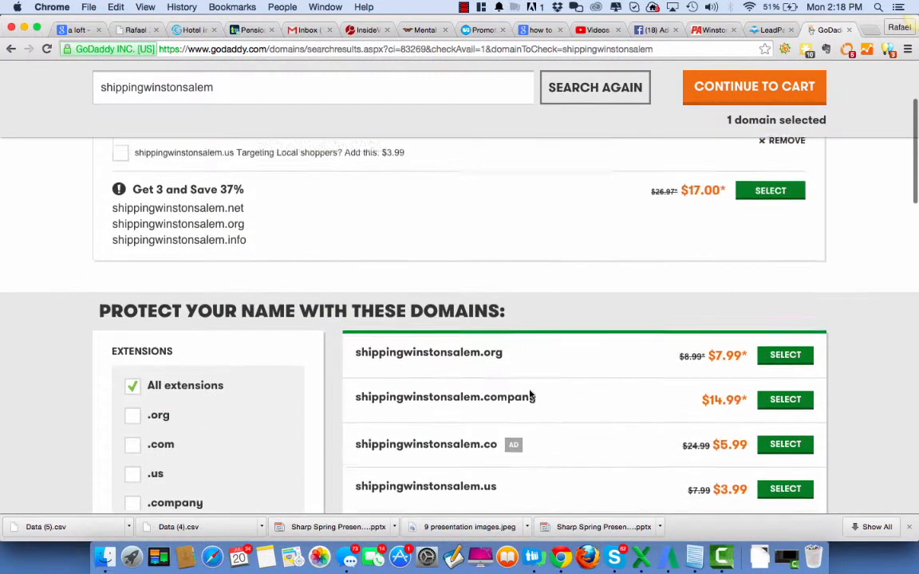
{"action": "scroll", "coordinate": [529, 394], "scroll_direction": "up", "scroll_amount": 5}
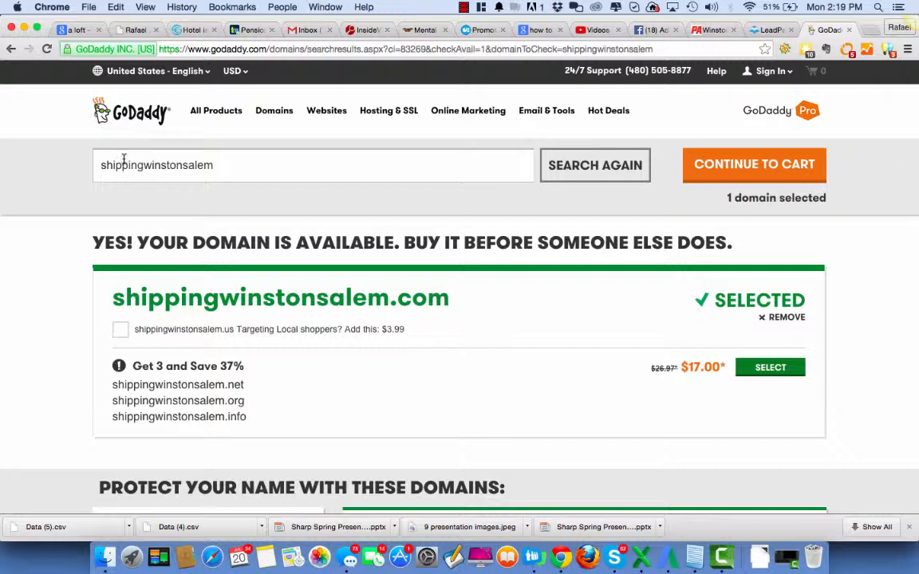
{"action": "left_click_drag", "start_coordinate": [142, 164], "coordinate": [65, 165]}
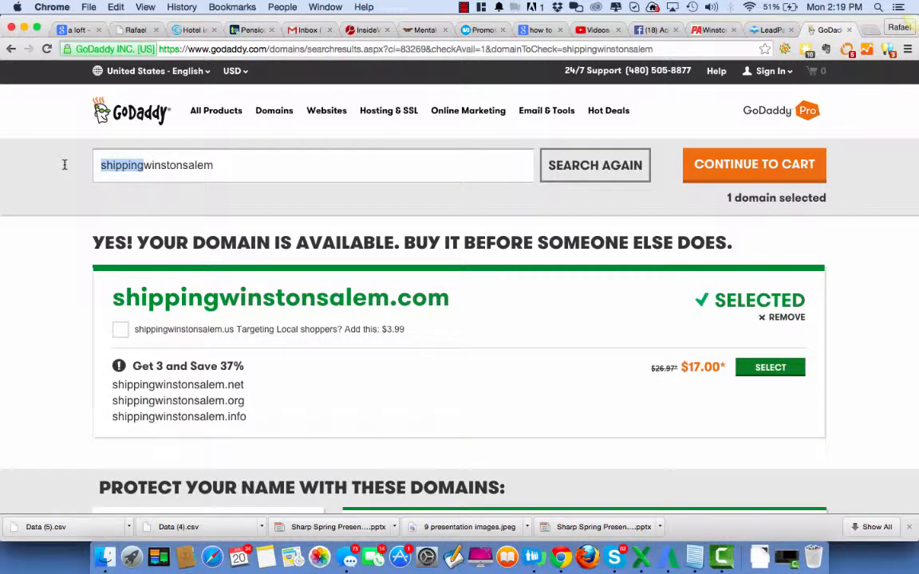
{"action": "type", "text": "fedex"}
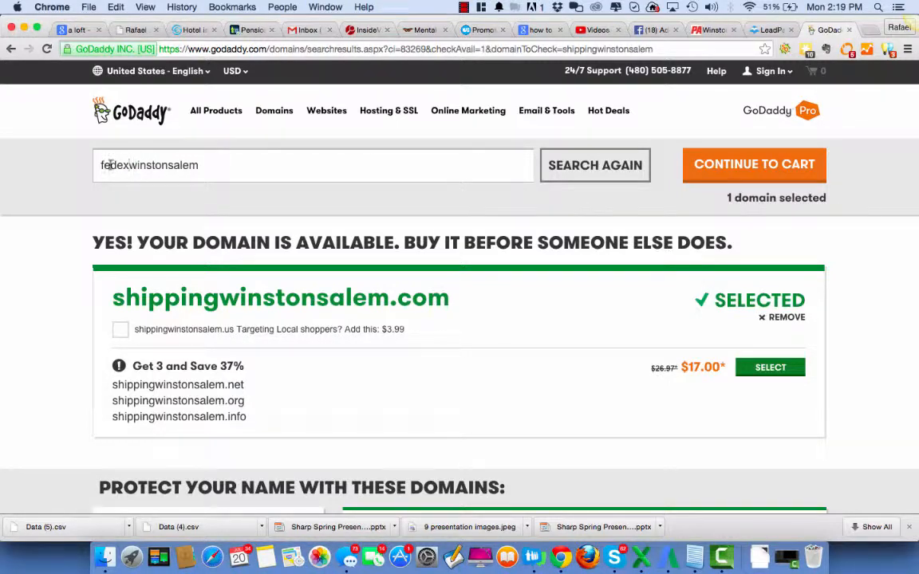
{"action": "key", "text": "Return"}
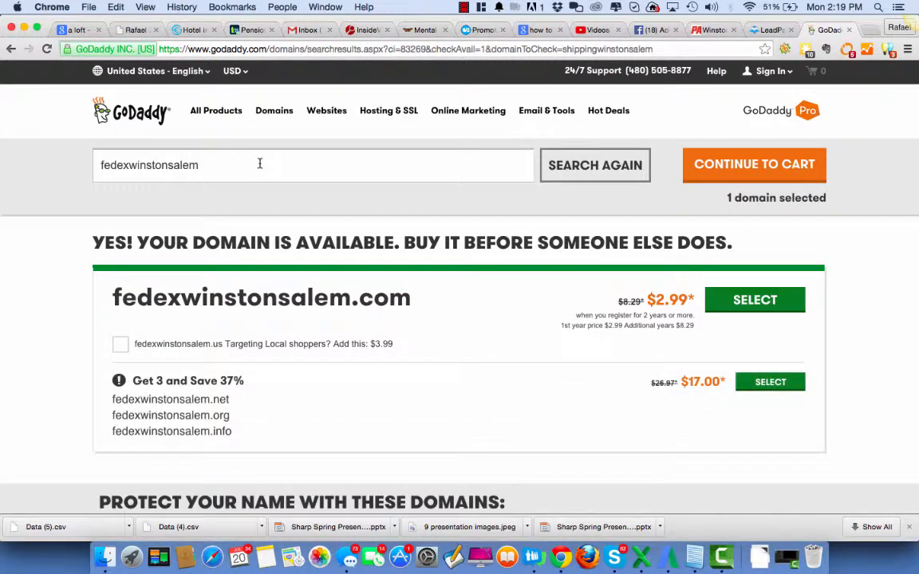
{"action": "left_click", "coordinate": [755, 299]}
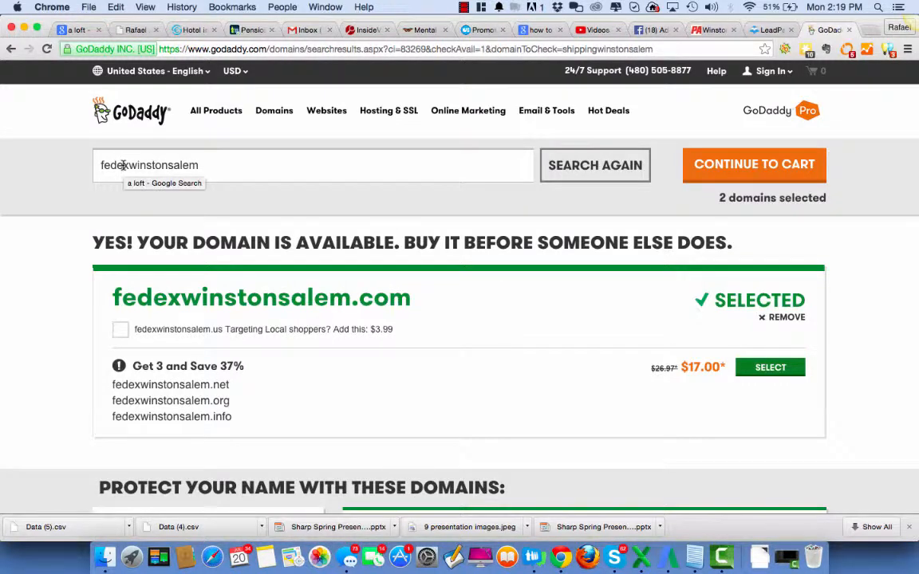
Return to the Facebook ad campaign and review its budget, FedEx interest targeting and audience details
{"action": "left_click", "coordinate": [639, 30]}
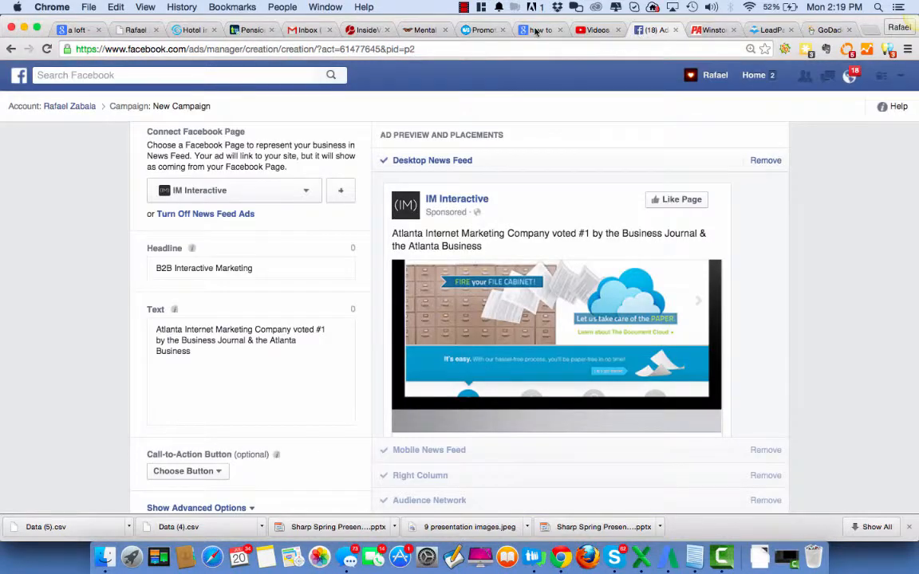
{"action": "scroll", "coordinate": [836, 254], "scroll_direction": "up", "scroll_amount": 15}
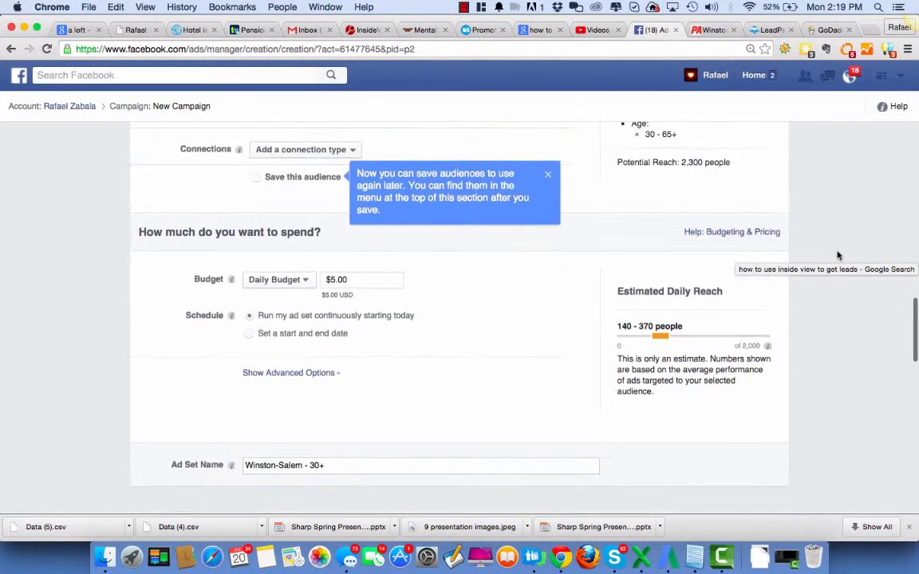
{"action": "scroll", "coordinate": [837, 254], "scroll_direction": "up", "scroll_amount": 3}
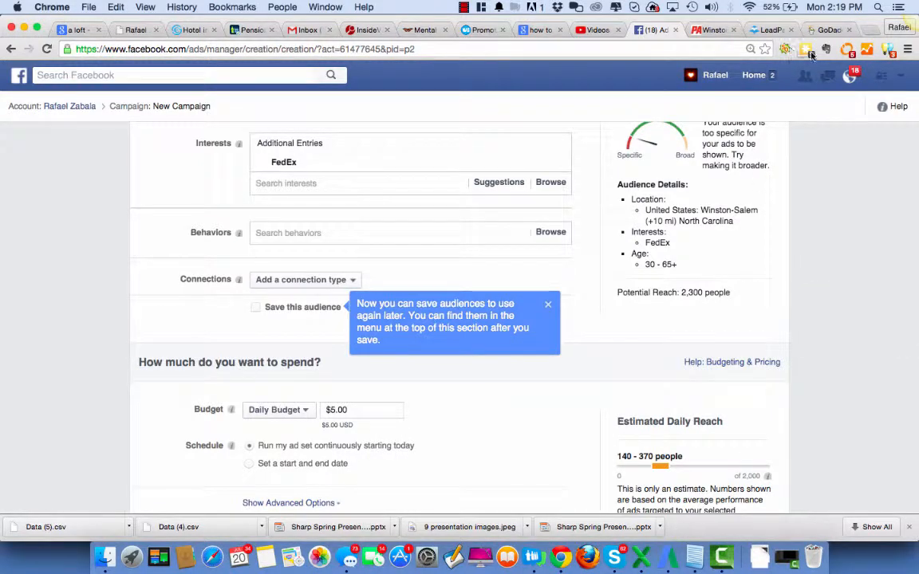
Go back to the GoDaddy results and replace the domain search term with dhlwinstonsalem
{"action": "left_click", "coordinate": [826, 30]}
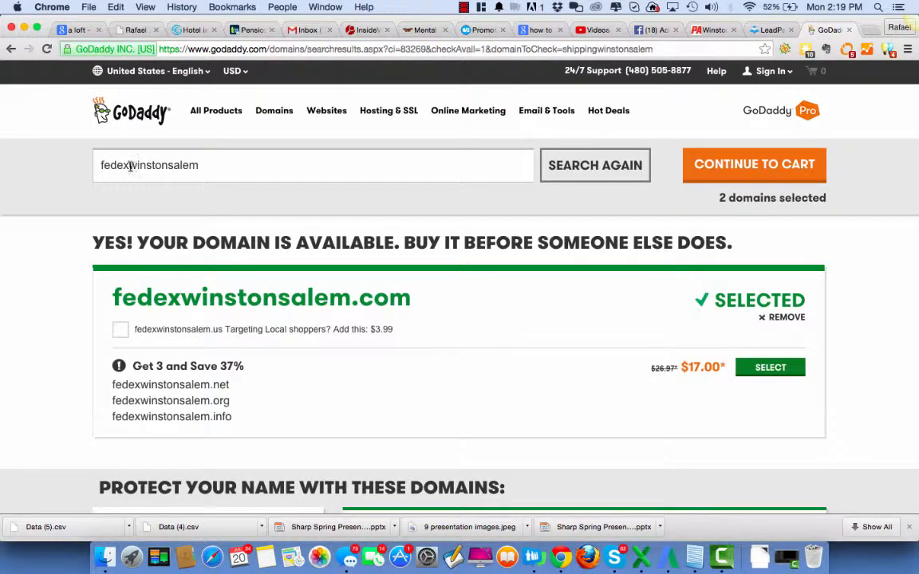
{"action": "left_click_drag", "start_coordinate": [129, 165], "coordinate": [74, 162]}
{"action": "type", "text": "dhl"}
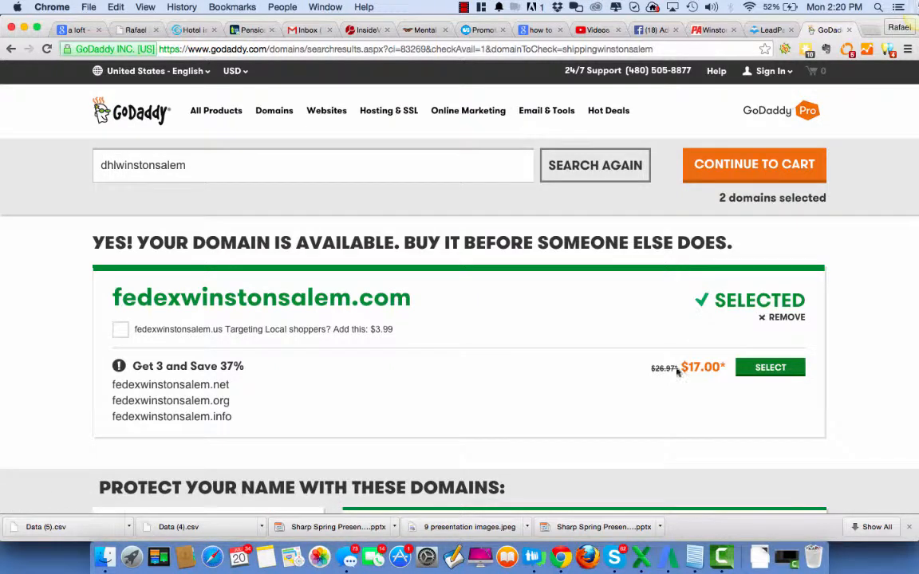
Continue to the cart with the selected domains and review their registration terms, prices and order total
{"action": "left_click", "coordinate": [726, 162]}
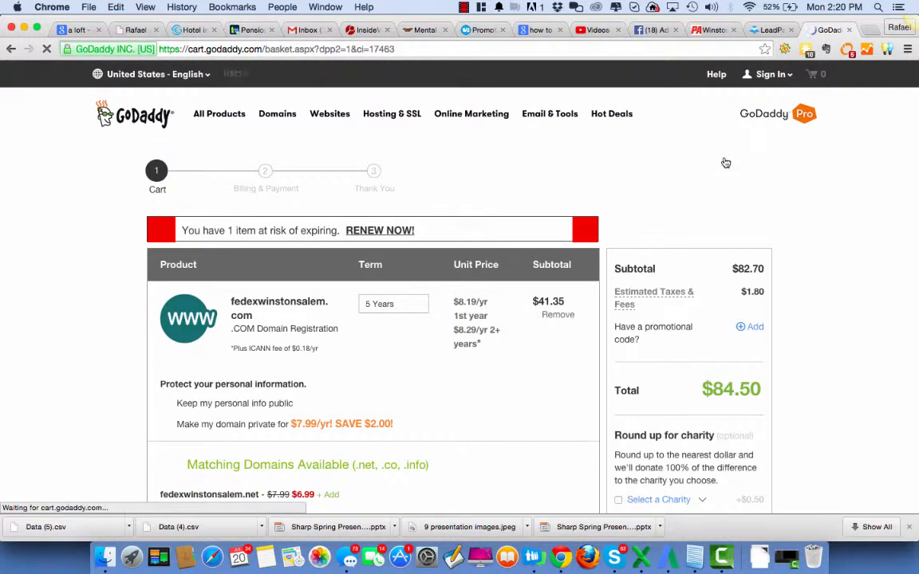
{"action": "scroll", "coordinate": [693, 201], "scroll_direction": "down", "scroll_amount": 5}
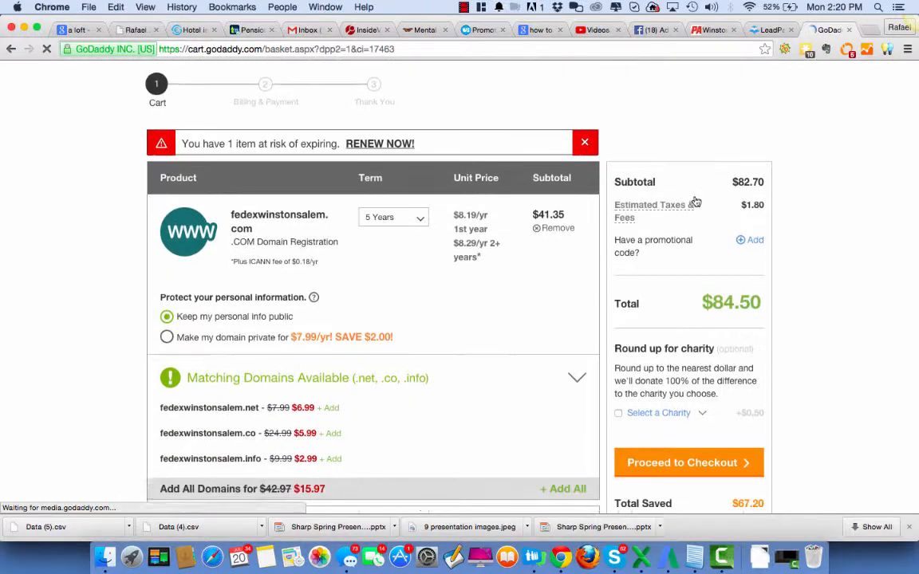
{"action": "scroll", "coordinate": [694, 201], "scroll_direction": "down", "scroll_amount": 5}
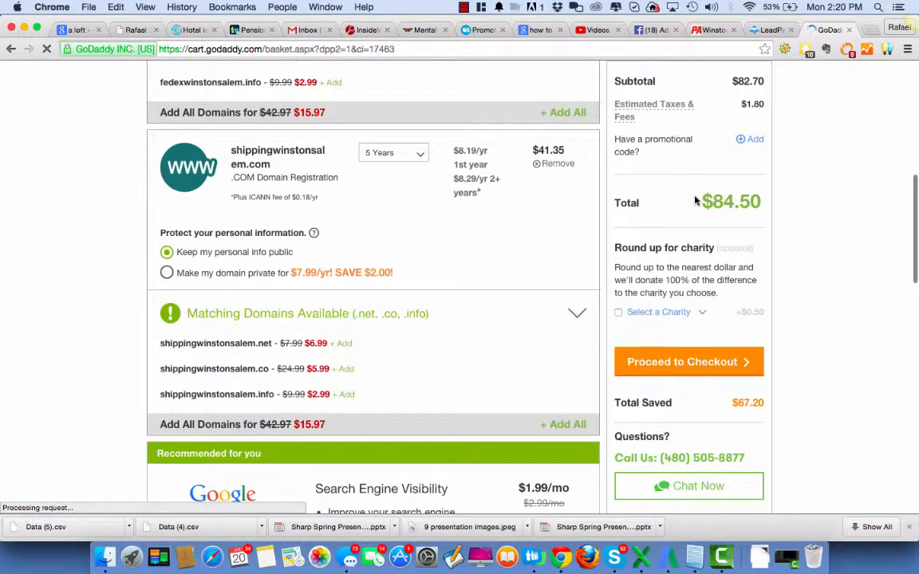
Set the registration term to 1 Year for both fedexwinstonsalem.com and shippingwinstonsalem.com in the cart
{"action": "scroll", "coordinate": [695, 203], "scroll_direction": "up", "scroll_amount": 10}
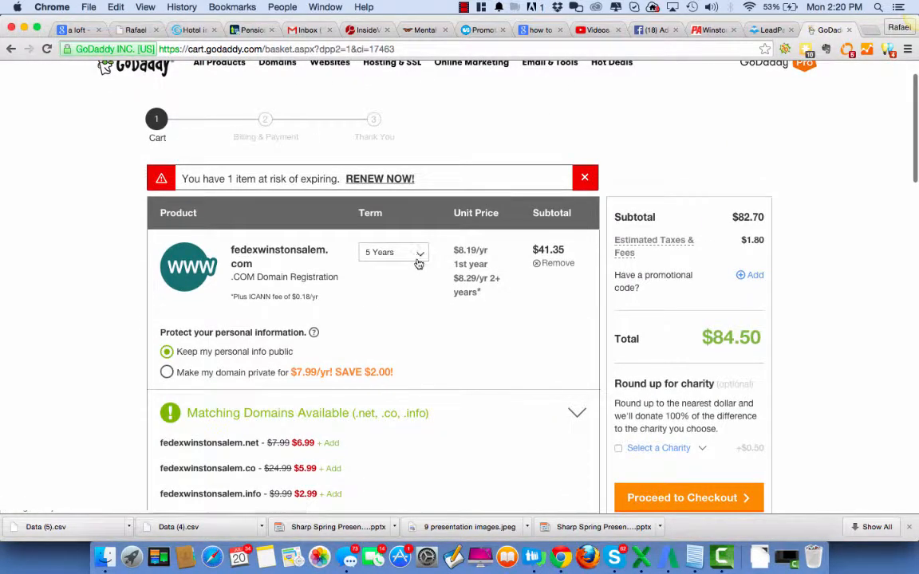
{"action": "left_click", "coordinate": [418, 253]}
{"action": "left_click", "coordinate": [376, 275]}
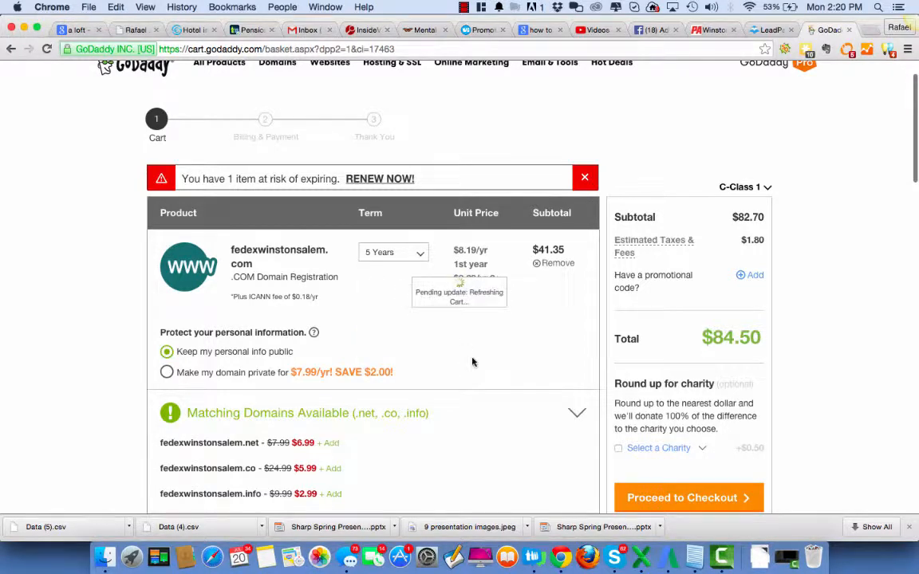
{"action": "scroll", "coordinate": [472, 361], "scroll_direction": "down", "scroll_amount": 3}
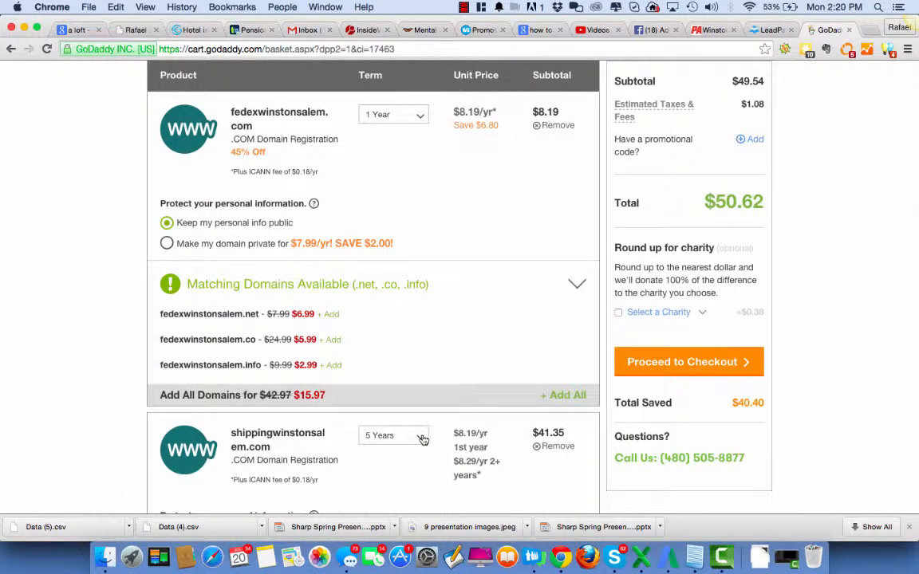
{"action": "left_click", "coordinate": [395, 436]}
{"action": "left_click", "coordinate": [382, 410]}
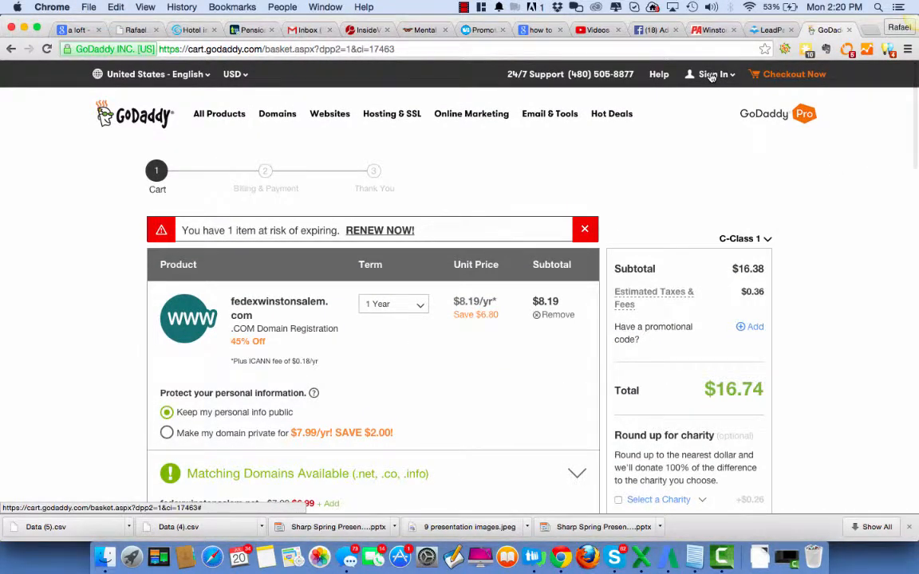
Sign in to the GoDaddy account using the saved username and account password
{"action": "left_click", "coordinate": [712, 74]}
{"action": "left_click", "coordinate": [812, 159]}
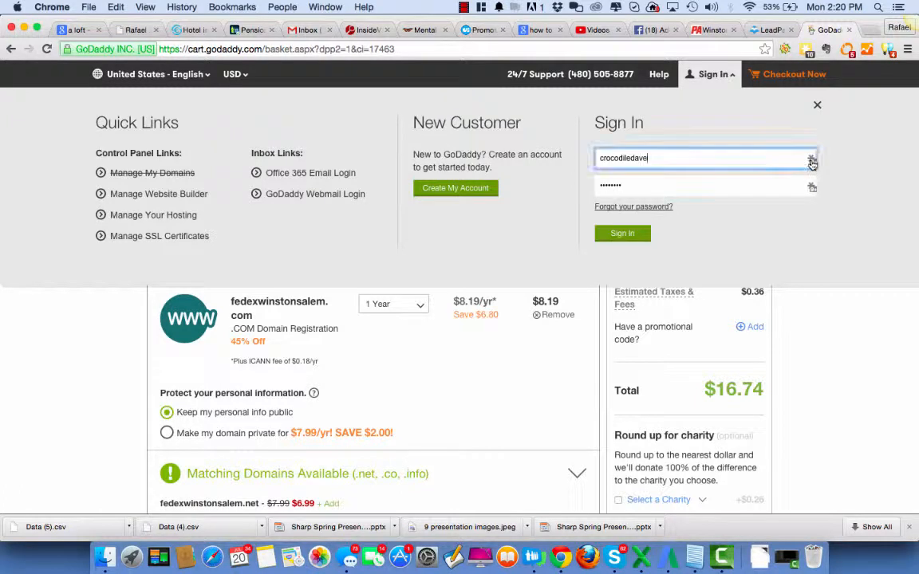
{"action": "left_click", "coordinate": [684, 236]}
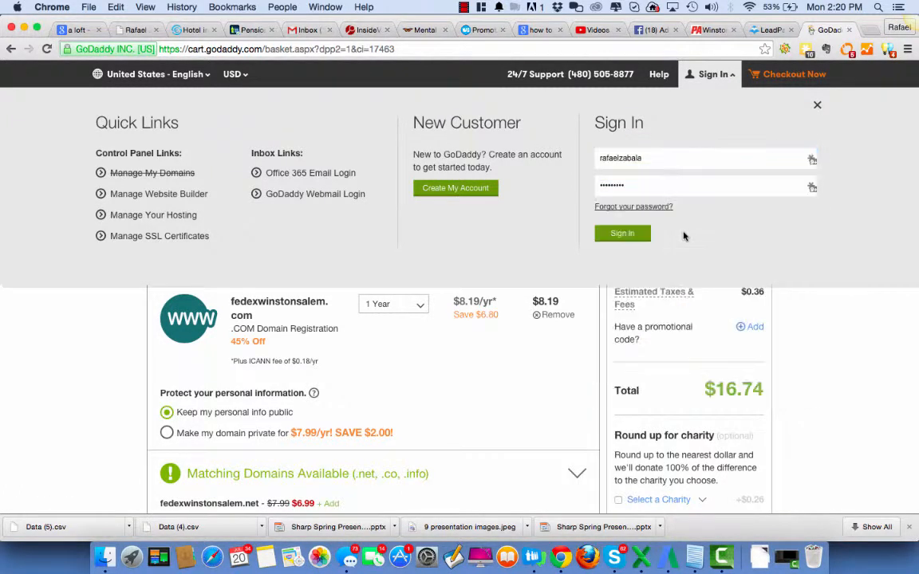
{"action": "left_click", "coordinate": [614, 235]}
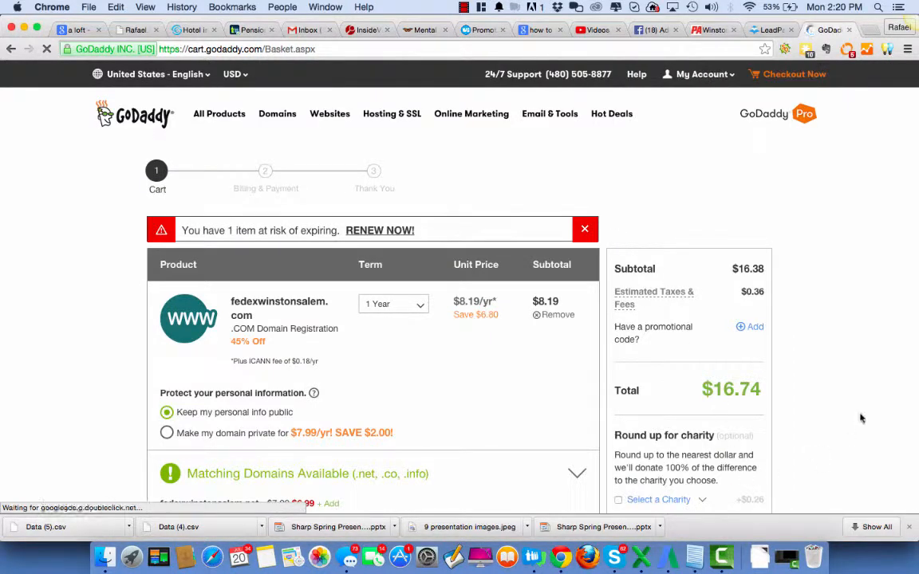
Check the two domains in the cart, and open the bulk domain search with its example text selected
{"action": "scroll", "coordinate": [821, 304], "scroll_direction": "down", "scroll_amount": 10}
{"action": "scroll", "coordinate": [821, 304], "scroll_direction": "down", "scroll_amount": 3}
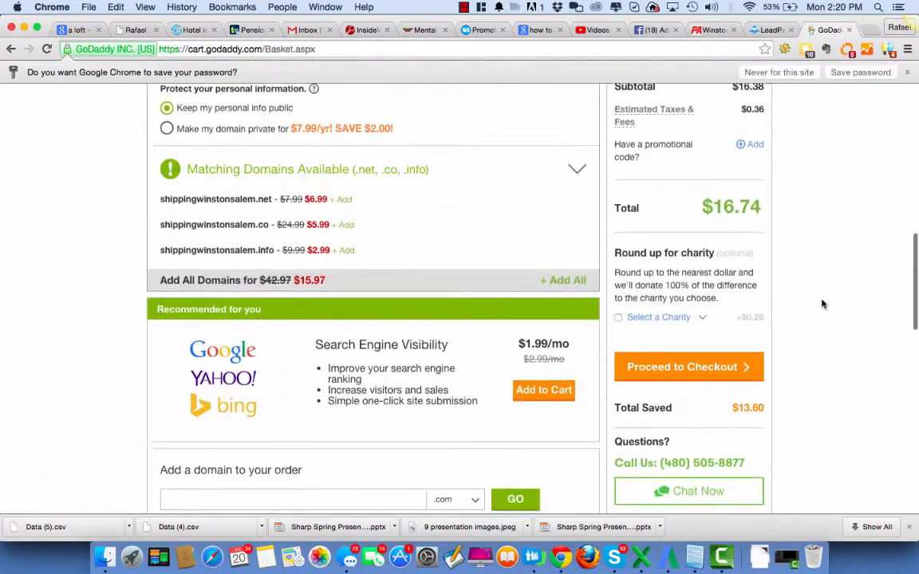
{"action": "scroll", "coordinate": [821, 304], "scroll_direction": "up", "scroll_amount": 9}
{"action": "scroll", "coordinate": [821, 304], "scroll_direction": "up", "scroll_amount": 4}
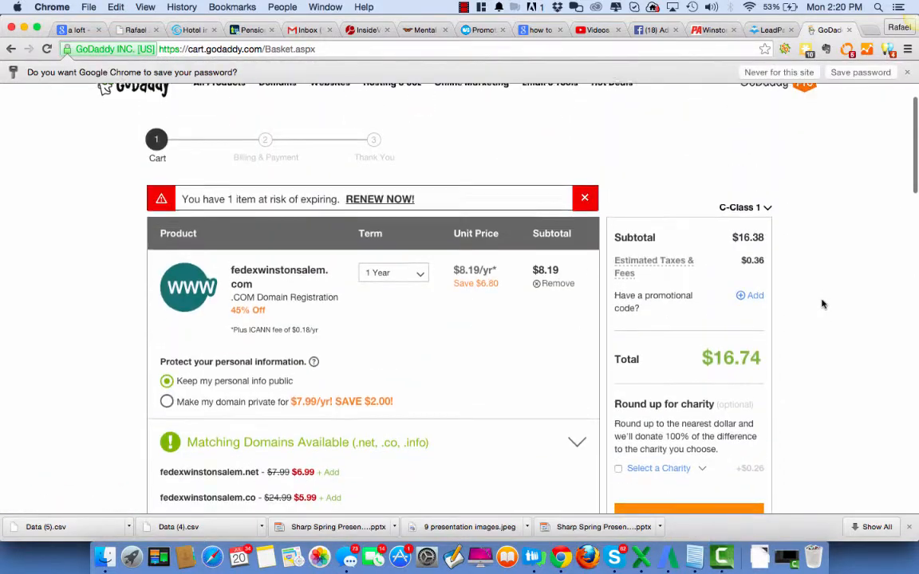
{"action": "scroll", "coordinate": [821, 304], "scroll_direction": "down", "scroll_amount": 5}
{"action": "scroll", "coordinate": [822, 304], "scroll_direction": "up", "scroll_amount": 5}
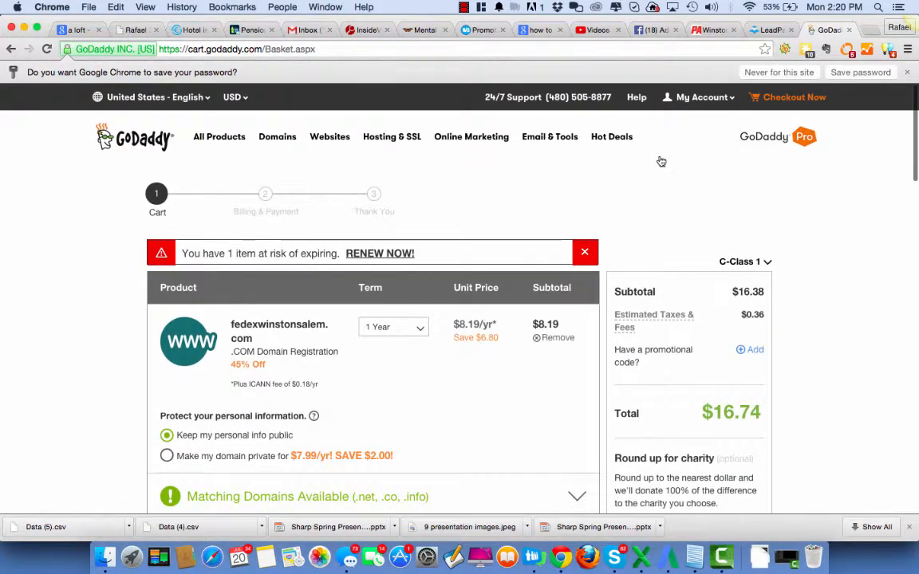
{"action": "mouse_move", "coordinate": [285, 139]}
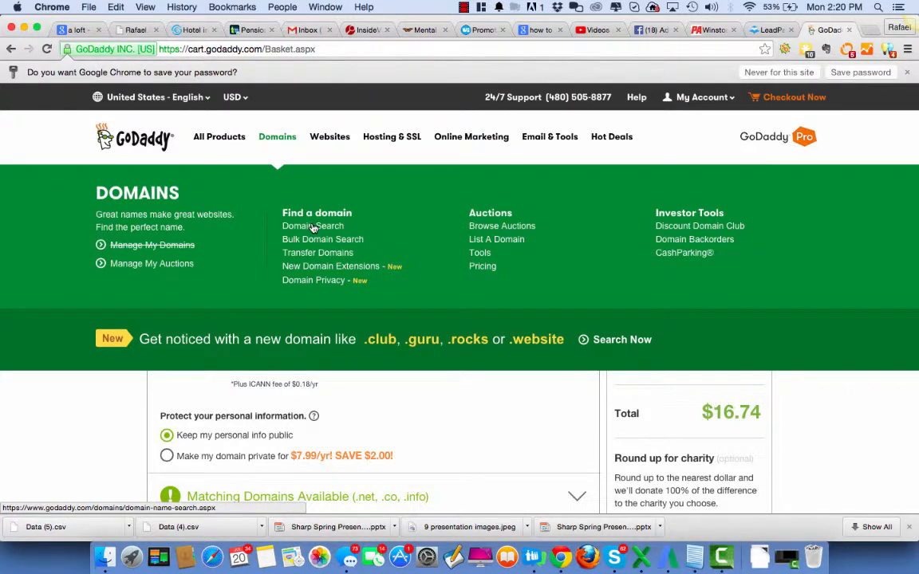
{"action": "left_click", "coordinate": [312, 243]}
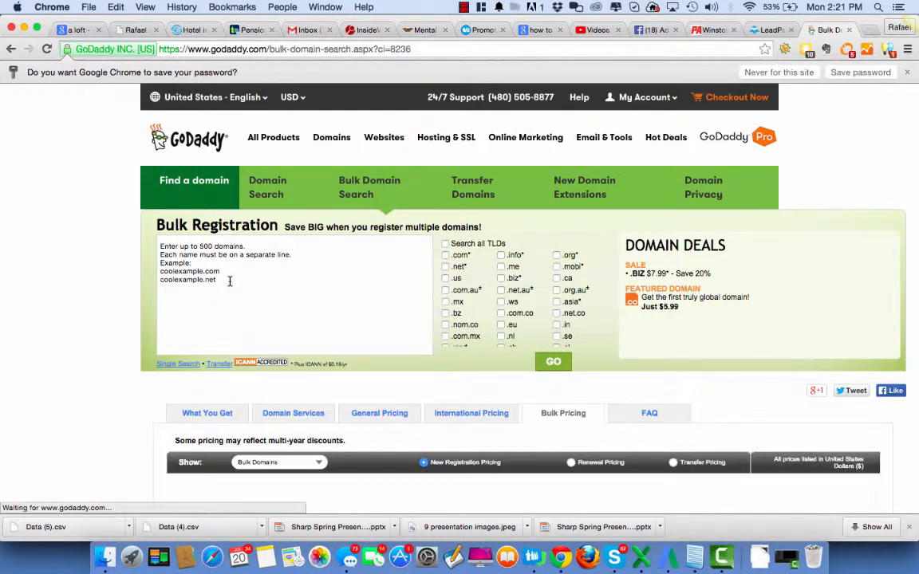
{"action": "left_click_drag", "start_coordinate": [229, 280], "coordinate": [140, 232]}
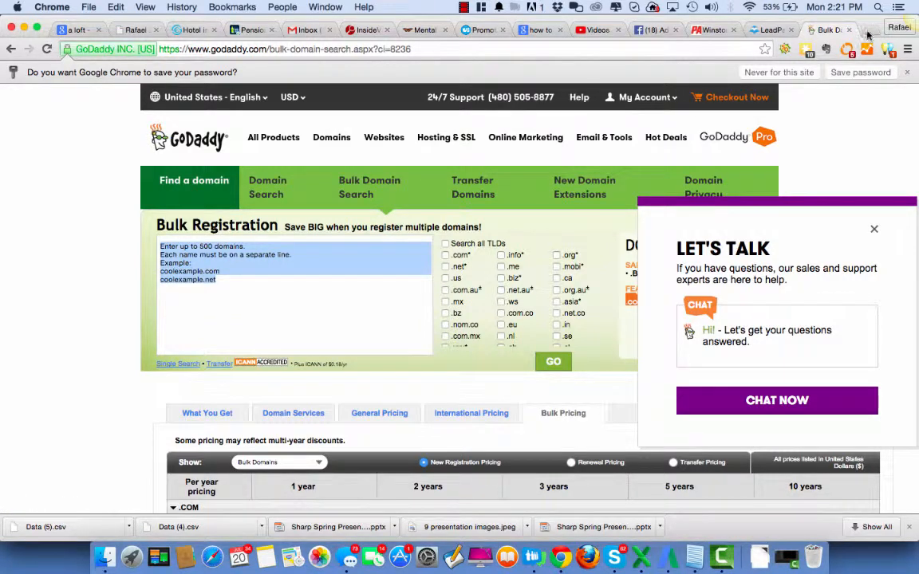
Open keywordmixer.com in a new browser tab
{"action": "left_click", "coordinate": [871, 31]}
{"action": "type", "text": "win"}
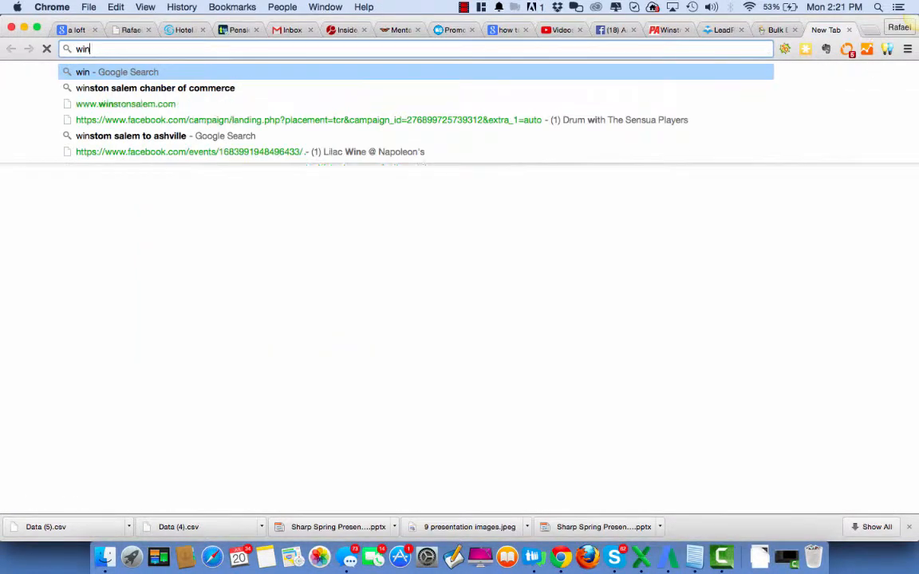
{"action": "key", "text": "BackSpace"}
{"action": "key", "text": "BackSpace"}
{"action": "key", "text": "BackSpace"}
{"action": "key", "text": "BackSpace"}
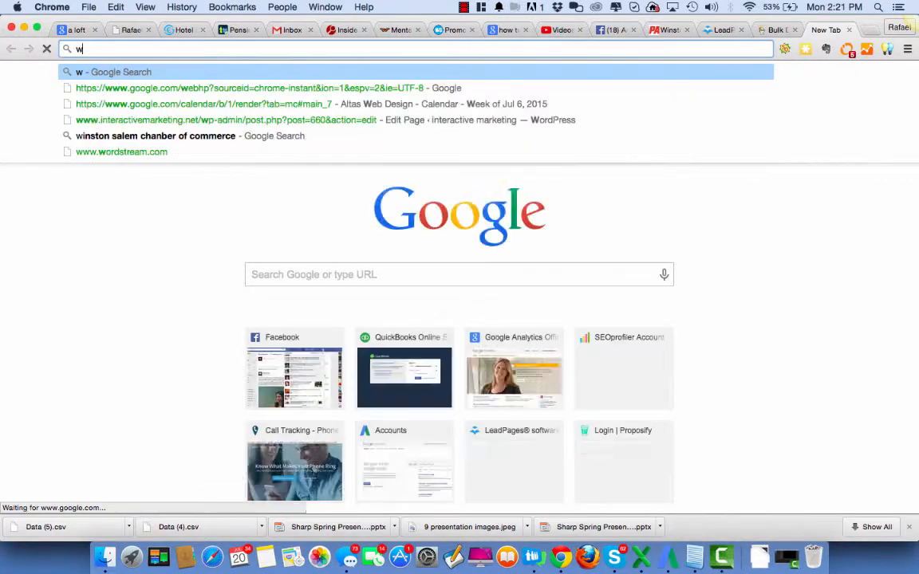
{"action": "type", "text": "keyword"}
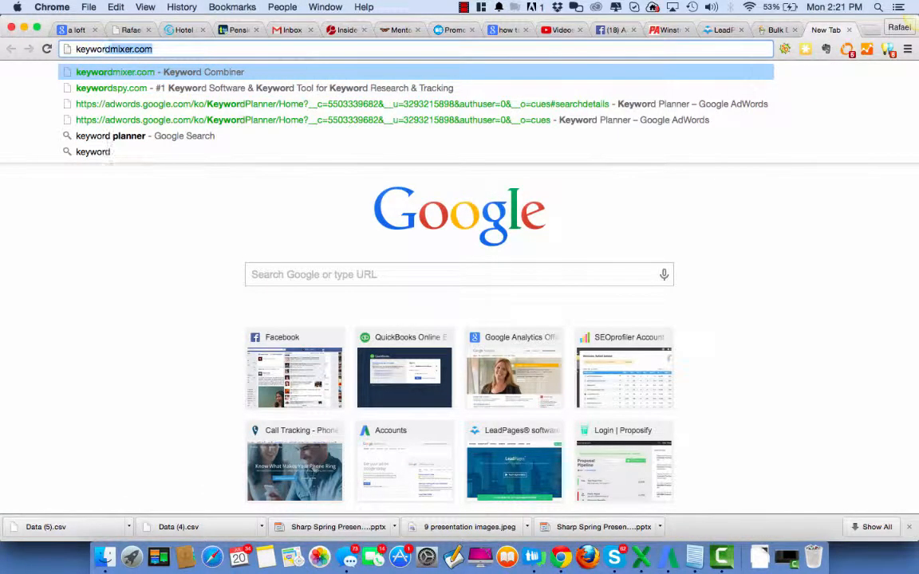
{"action": "key", "text": "Return"}
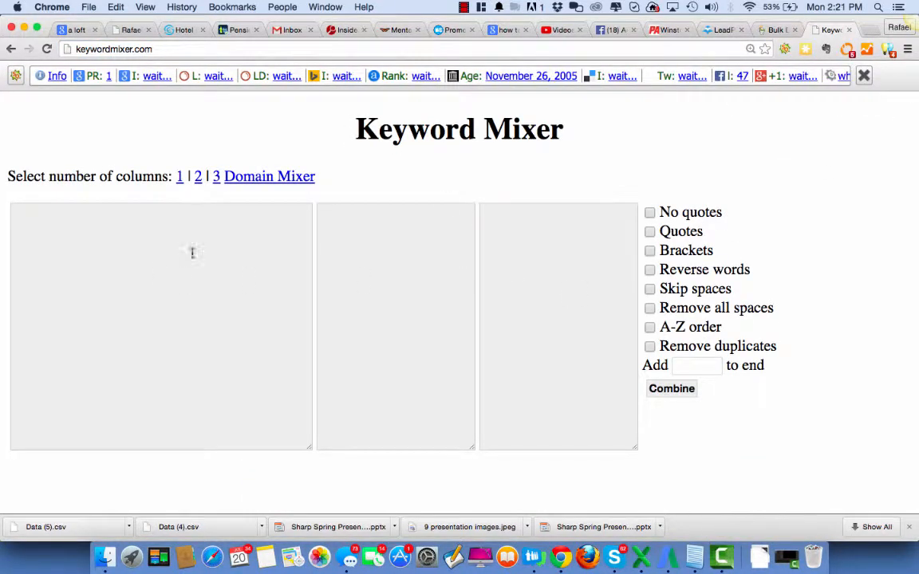
Enter winstonsalem.com in the second keyword column and printing as the first entry of the first column
{"action": "left_click", "coordinate": [356, 220]}
{"action": "type", "text": "wi"}
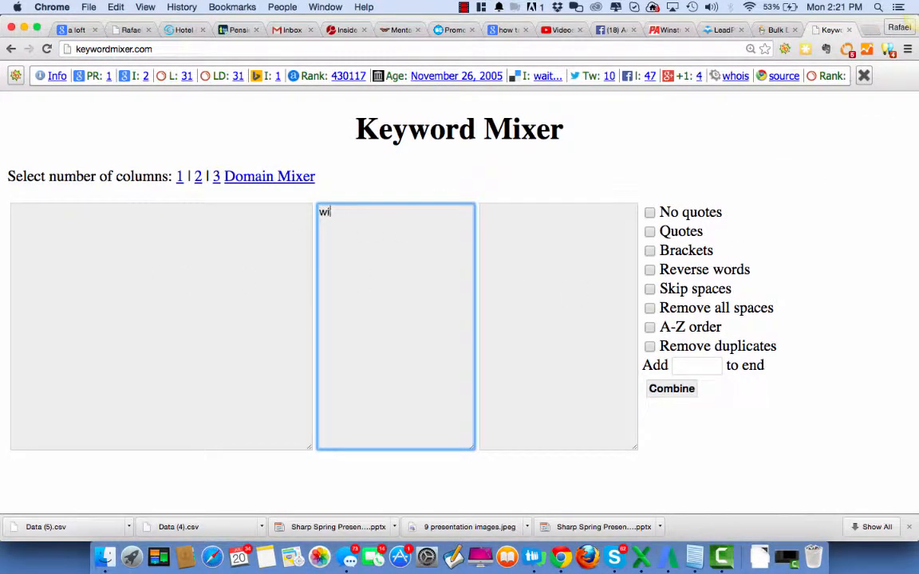
{"action": "type", "text": "nstonsalem.com"}
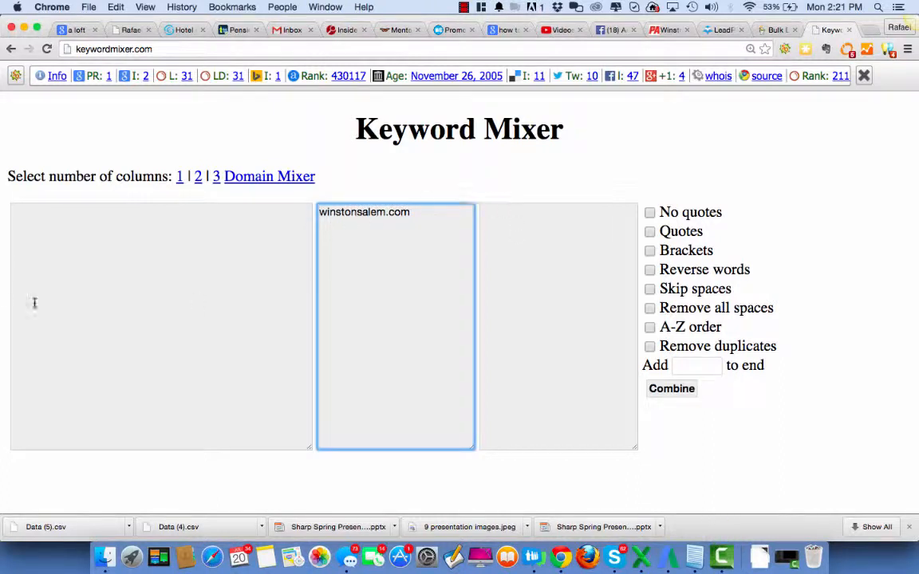
{"action": "left_click", "coordinate": [38, 220]}
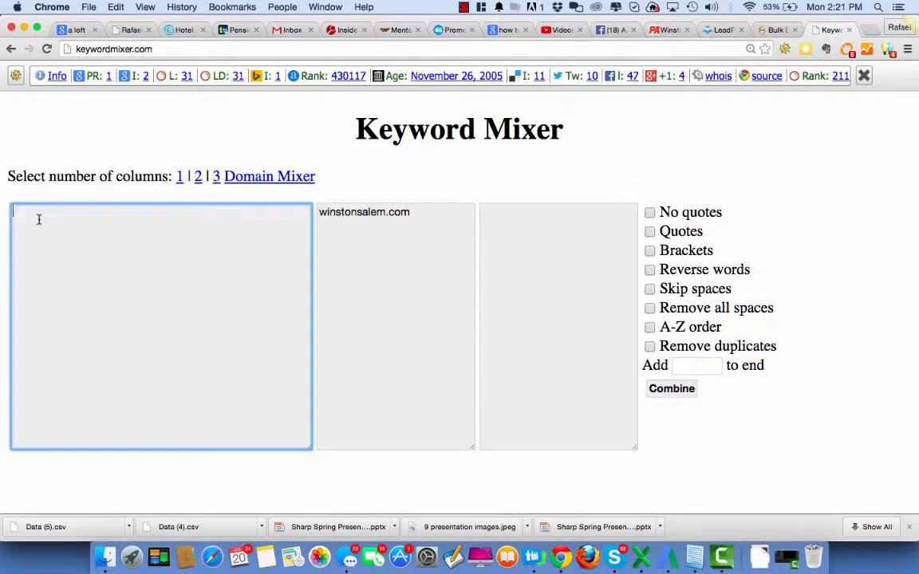
{"action": "type", "text": "printing"}
{"action": "key", "text": "Return"}
{"action": "type", "text": "internationalshipping"}
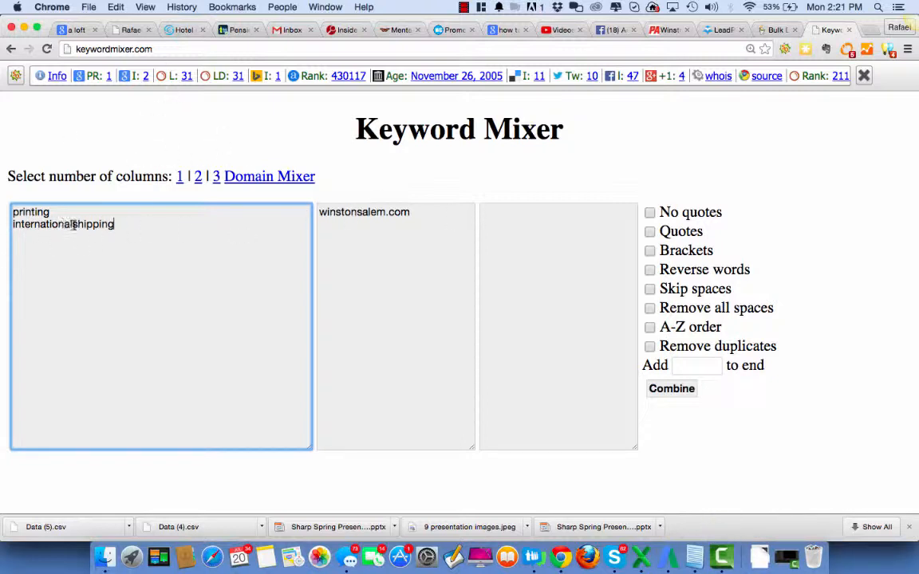
{"action": "left_click_drag", "start_coordinate": [73, 225], "coordinate": [177, 223]}
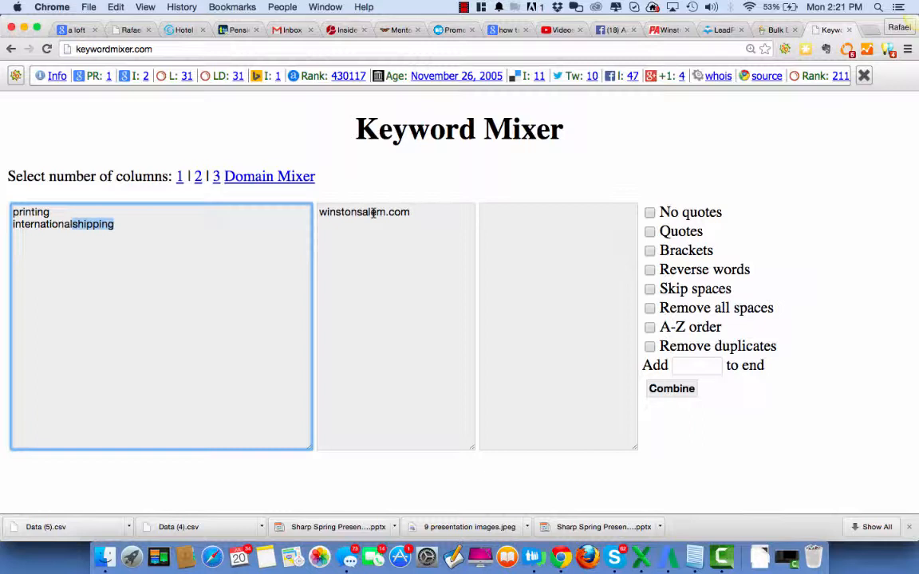
{"action": "left_click", "coordinate": [120, 225]}
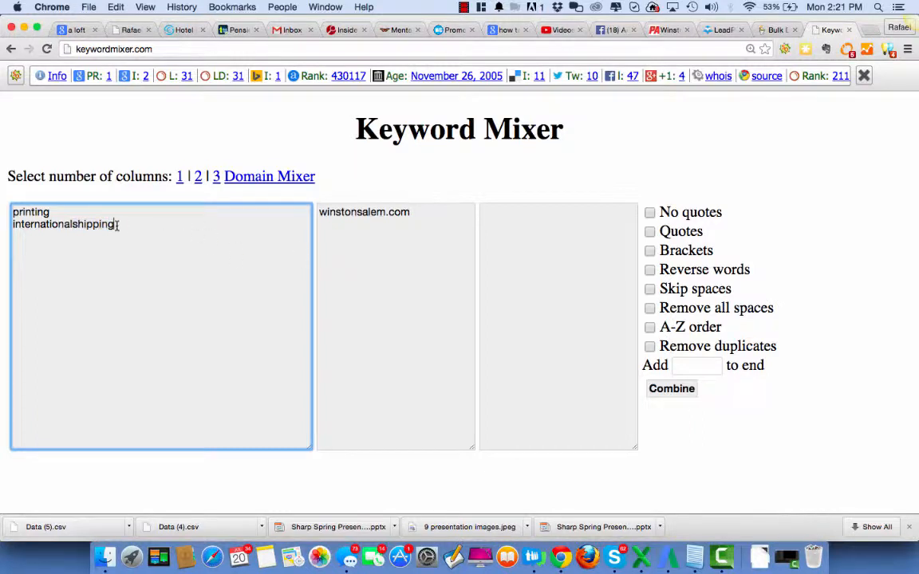
{"action": "left_click_drag", "start_coordinate": [117, 226], "coordinate": [2, 225]}
{"action": "key", "text": "BackSpace"}
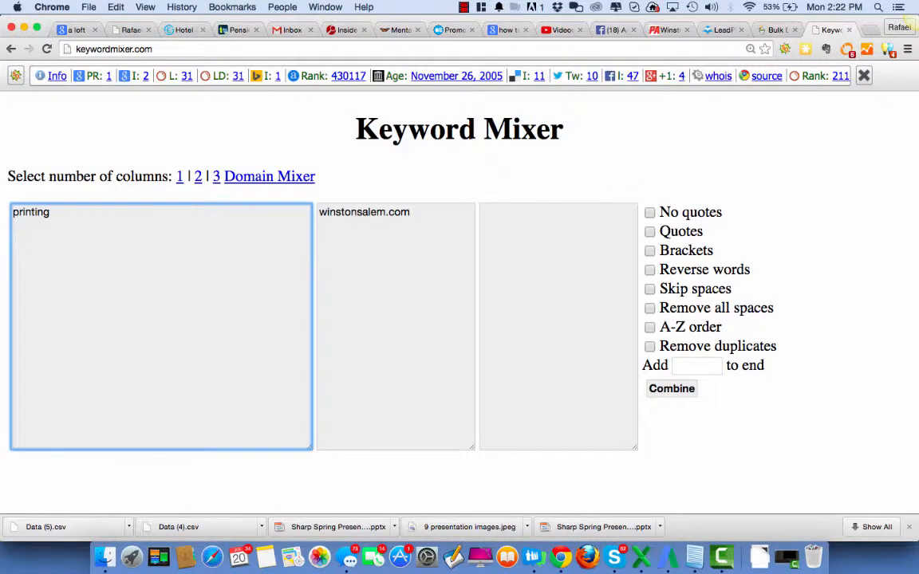
Add dhl, ups, officeprinting, mailboxes and poboxes on separate lines below printing in the first keyword column
{"action": "type", "text": "dh"}
{"action": "type", "text": "l"}
{"action": "key", "text": "Return"}
{"action": "type", "text": "ups"}
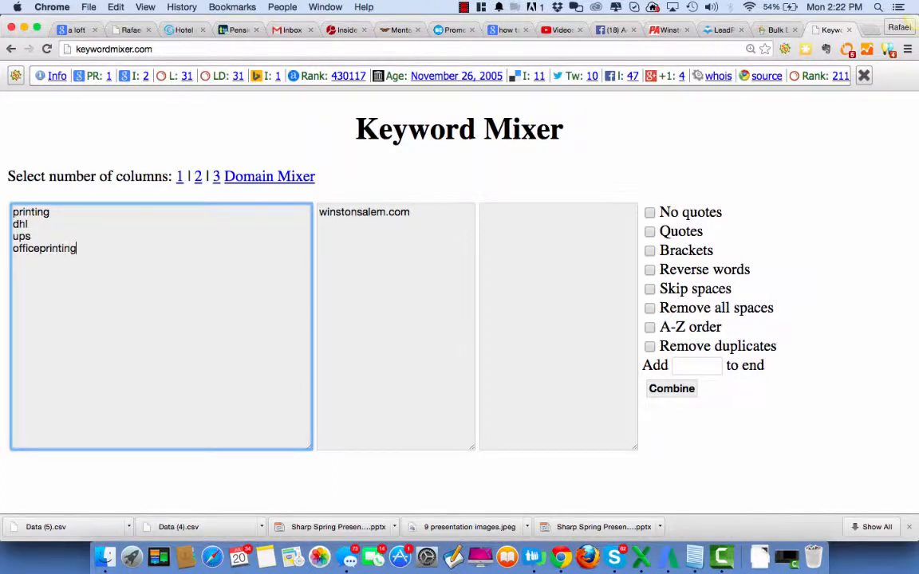
{"action": "key", "text": "Return"}
{"action": "type", "text": "mailboxes"}
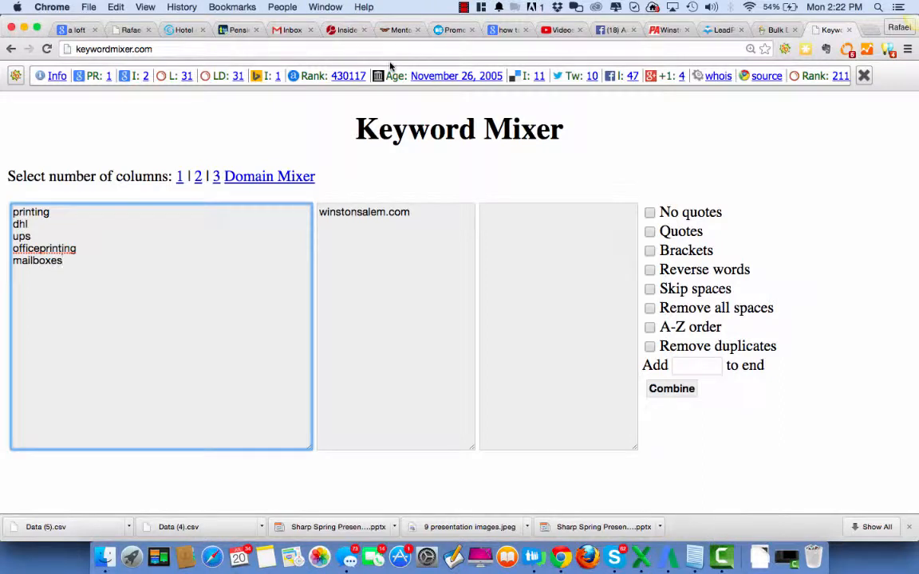
{"action": "key", "text": "Return"}
{"action": "type", "text": "poboxes"}
Combine the two keyword columns with no options enabled and check the generated list
{"action": "left_click", "coordinate": [665, 390]}
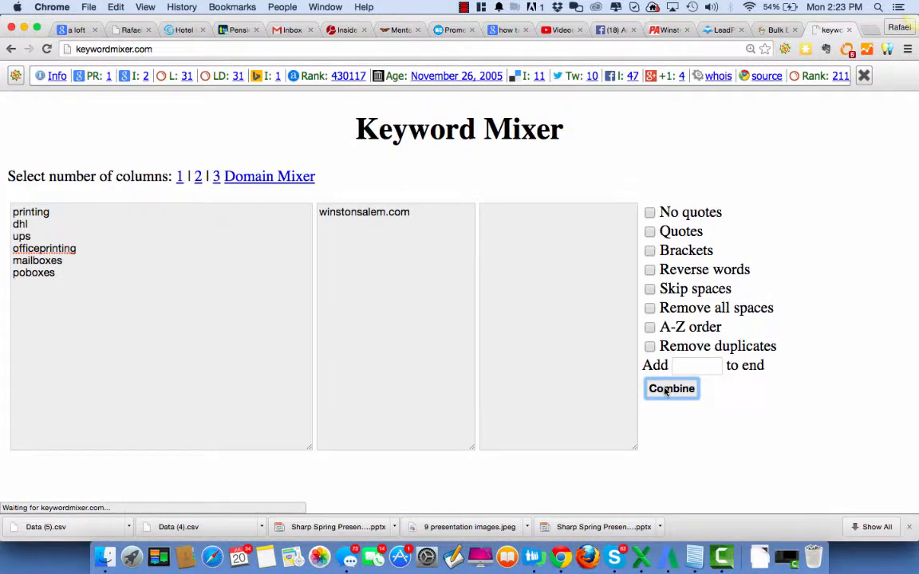
{"action": "scroll", "coordinate": [450, 431], "scroll_direction": "down", "scroll_amount": 2}
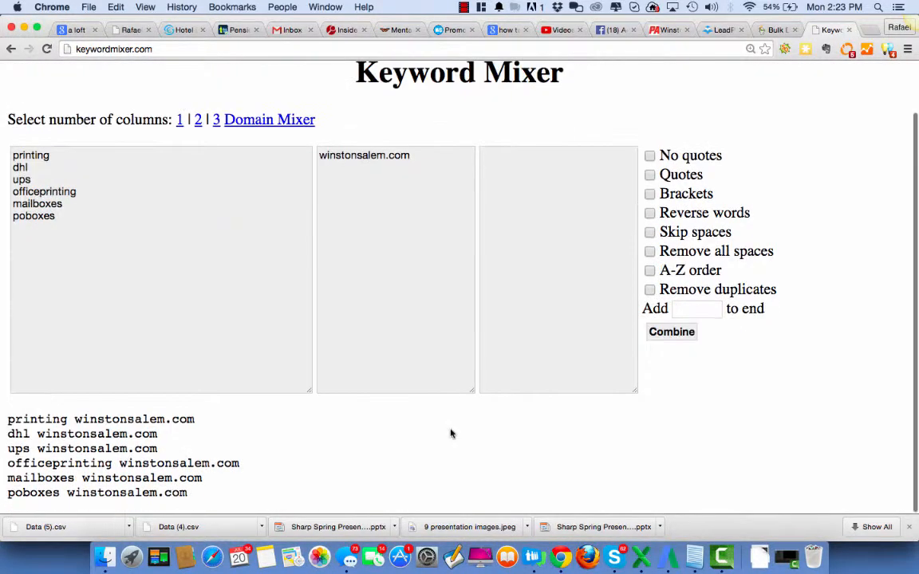
{"action": "left_click", "coordinate": [128, 156]}
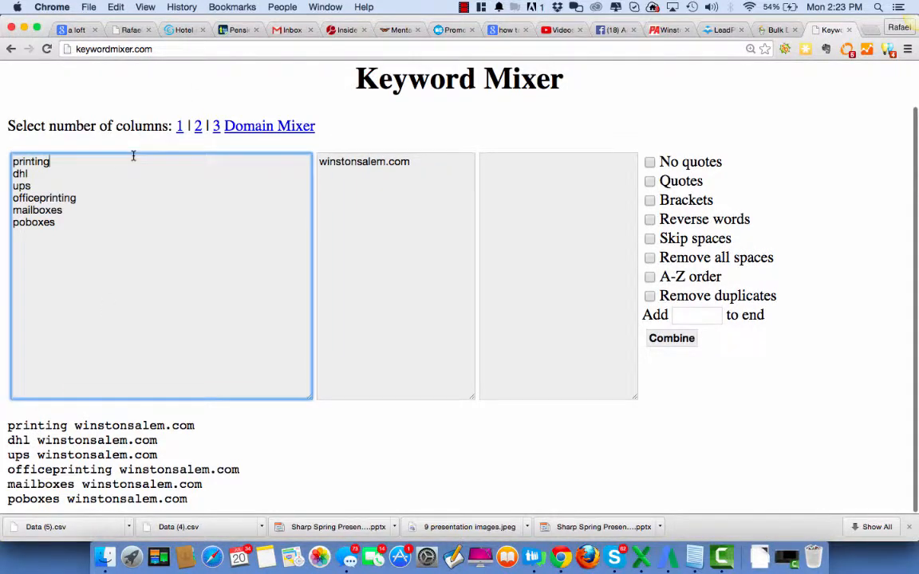
{"action": "left_click", "coordinate": [320, 162]}
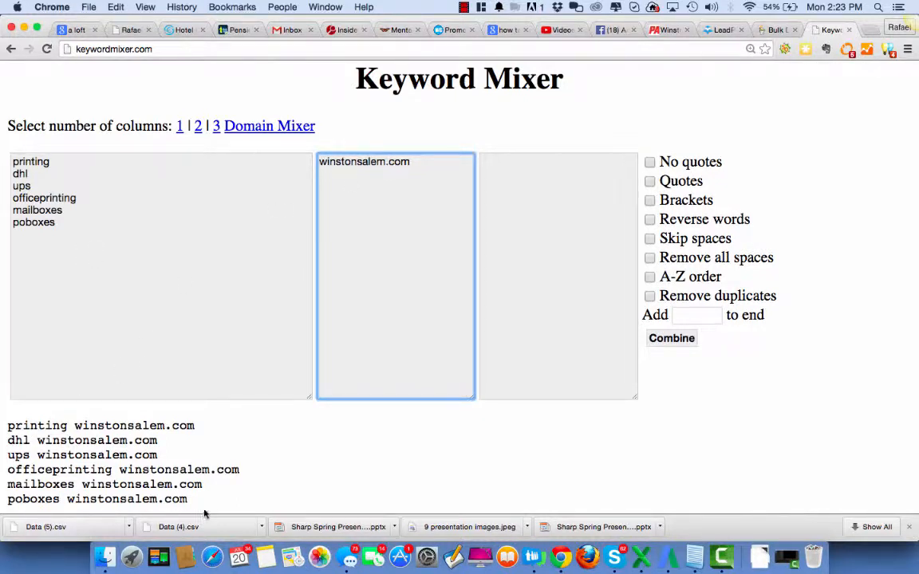
{"action": "left_click_drag", "start_coordinate": [197, 500], "coordinate": [1, 425]}
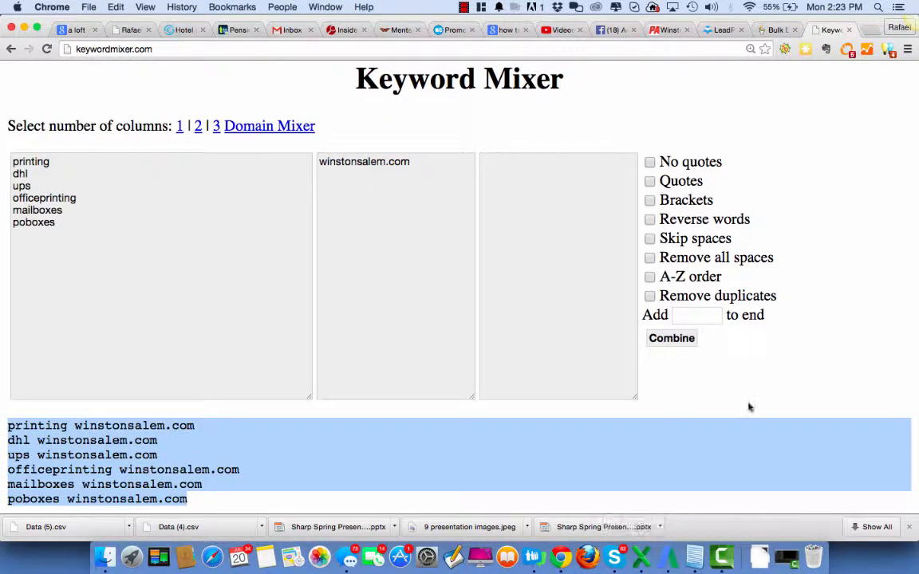
{"action": "left_click", "coordinate": [674, 367]}
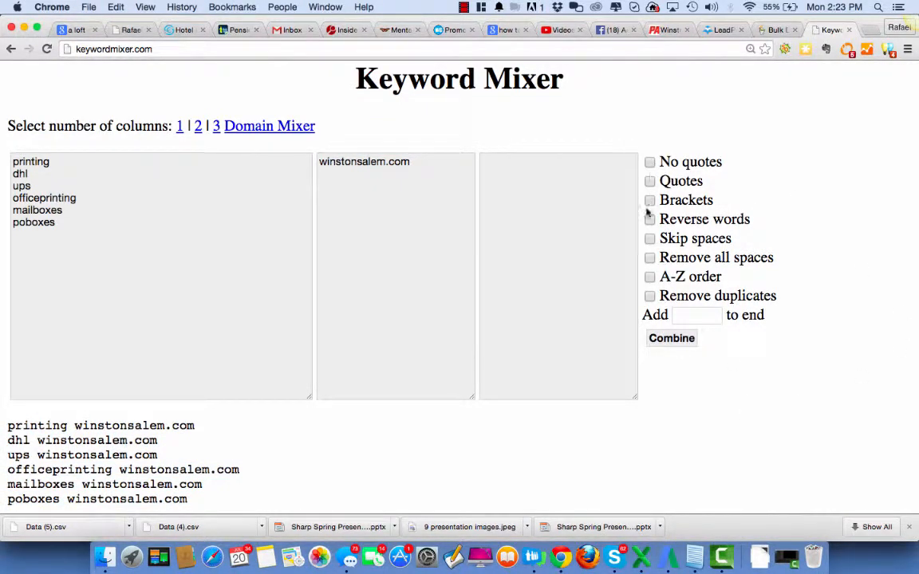
Combine the keyword columns again with Remove all spaces enabled and select the whole generated domain list
{"action": "left_click", "coordinate": [650, 258]}
{"action": "left_click", "coordinate": [662, 338]}
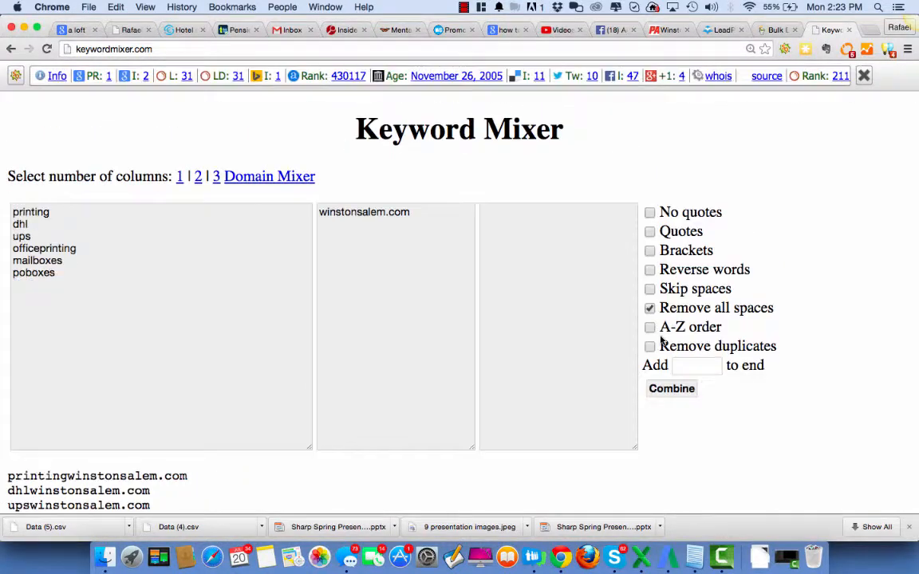
{"action": "scroll", "coordinate": [801, 200], "scroll_direction": "down", "scroll_amount": 2}
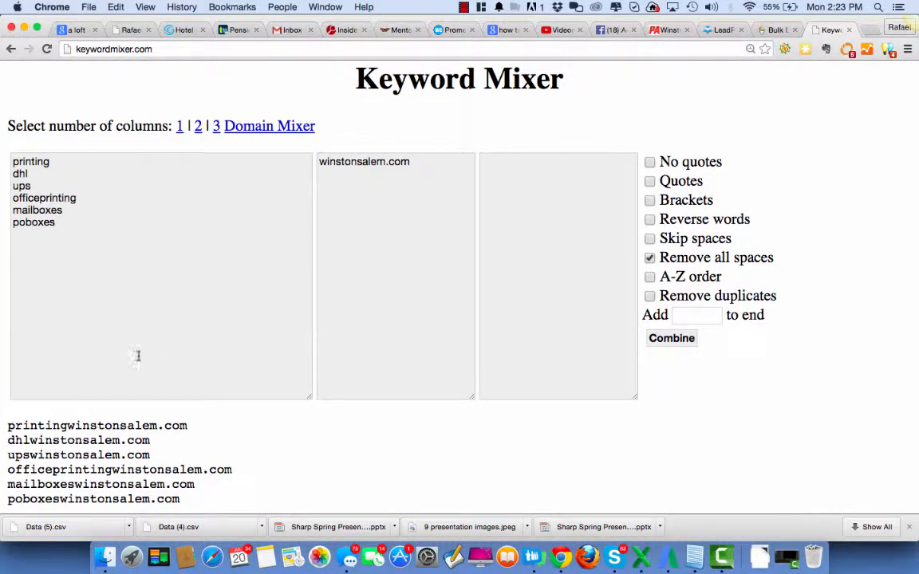
{"action": "left_click_drag", "start_coordinate": [181, 499], "coordinate": [3, 422]}
{"action": "key", "text": "super+c"}
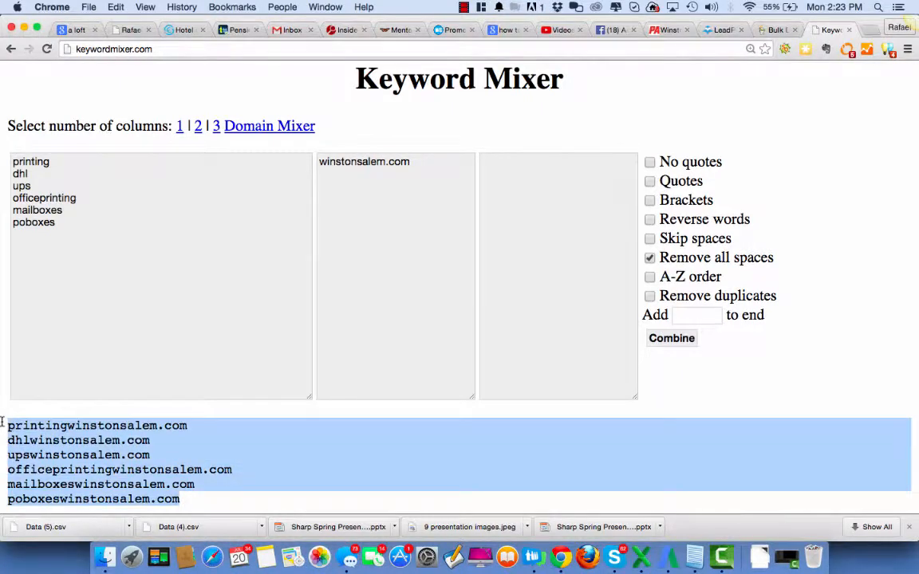
Run a GoDaddy bulk domain search for the six generated winstonsalem.com names, reloading the page and resubmitting the form
{"action": "left_click", "coordinate": [773, 29]}
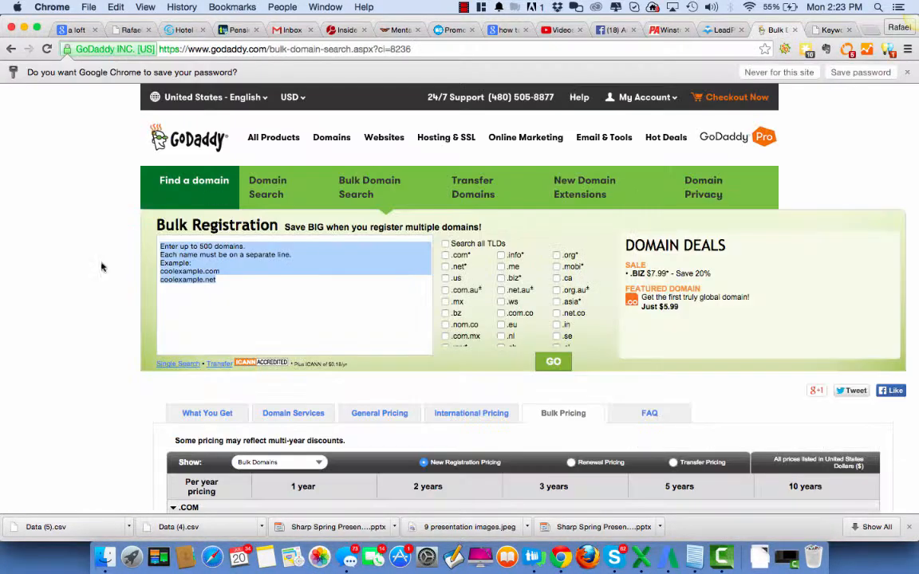
{"action": "left_click", "coordinate": [207, 293]}
{"action": "key", "text": "super+v"}
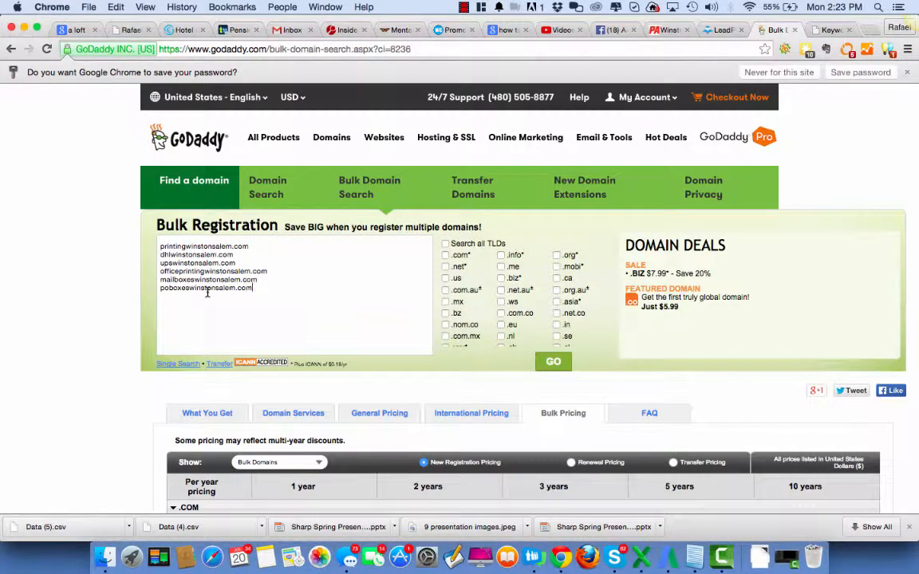
{"action": "left_click", "coordinate": [553, 363]}
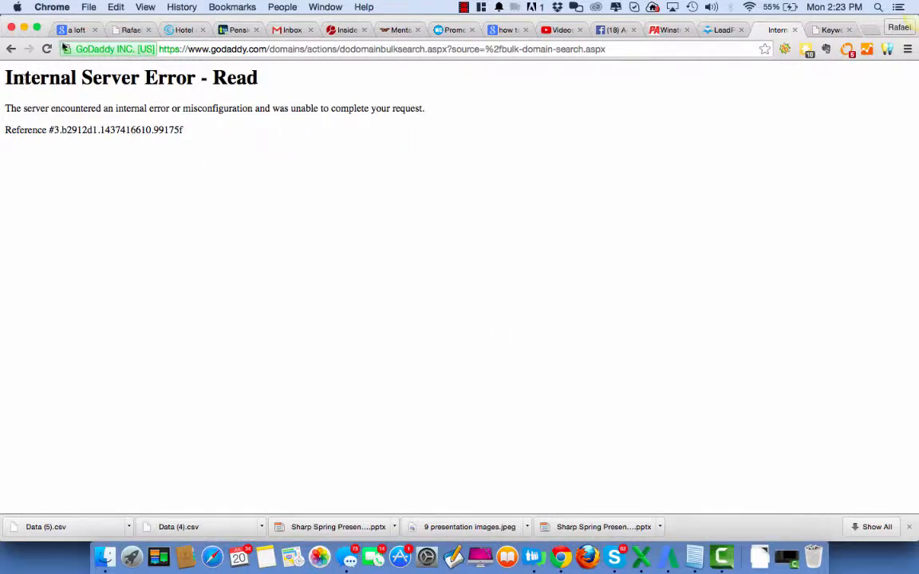
{"action": "left_click", "coordinate": [46, 49]}
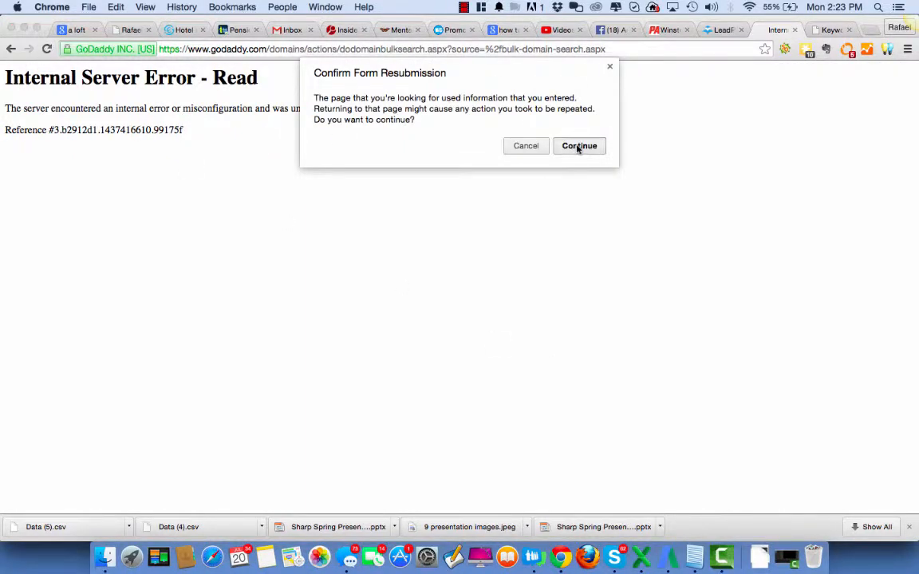
{"action": "left_click", "coordinate": [578, 147]}
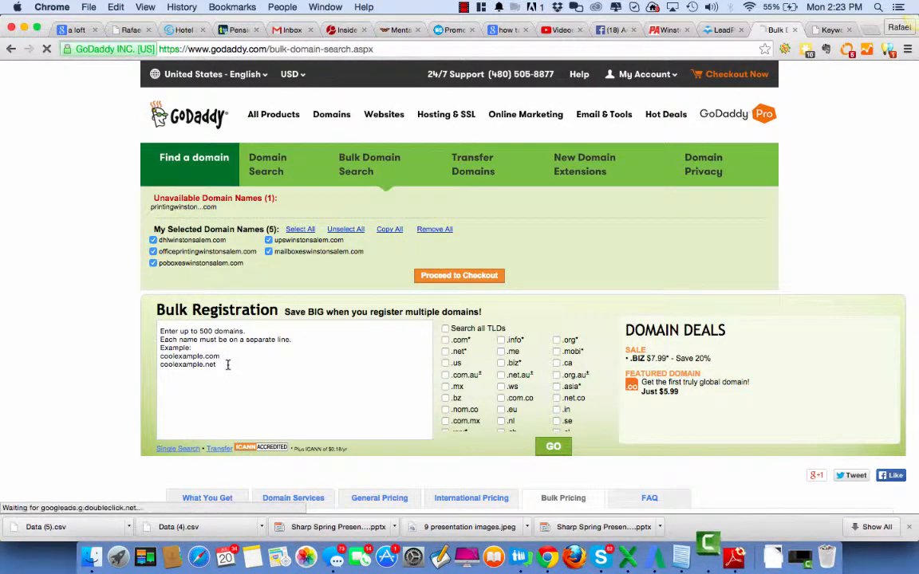
Replace the sample text in the Bulk Registration box with the six generated domain names and repeat the search
{"action": "left_click_drag", "start_coordinate": [225, 364], "coordinate": [136, 330]}
{"action": "key", "text": "super+v"}
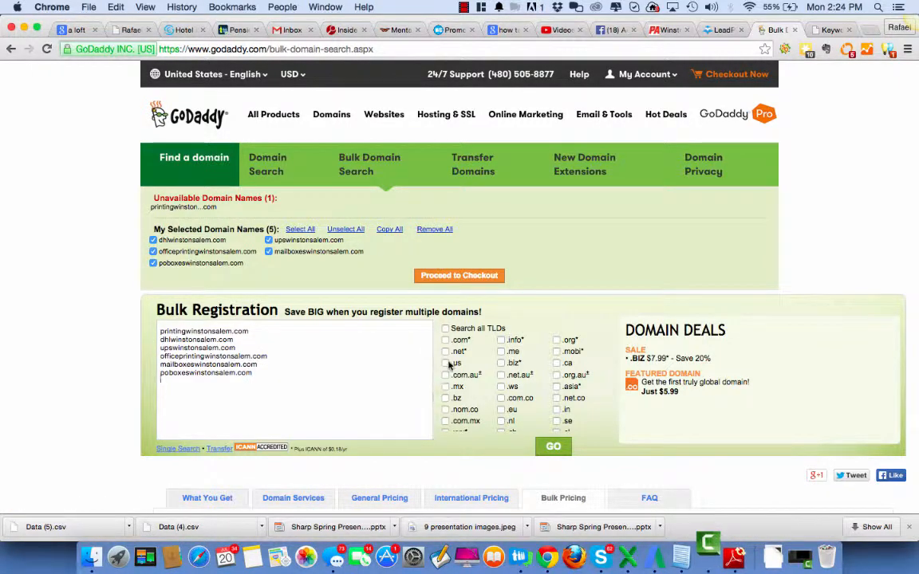
{"action": "scroll", "coordinate": [630, 335], "scroll_direction": "down", "scroll_amount": 2}
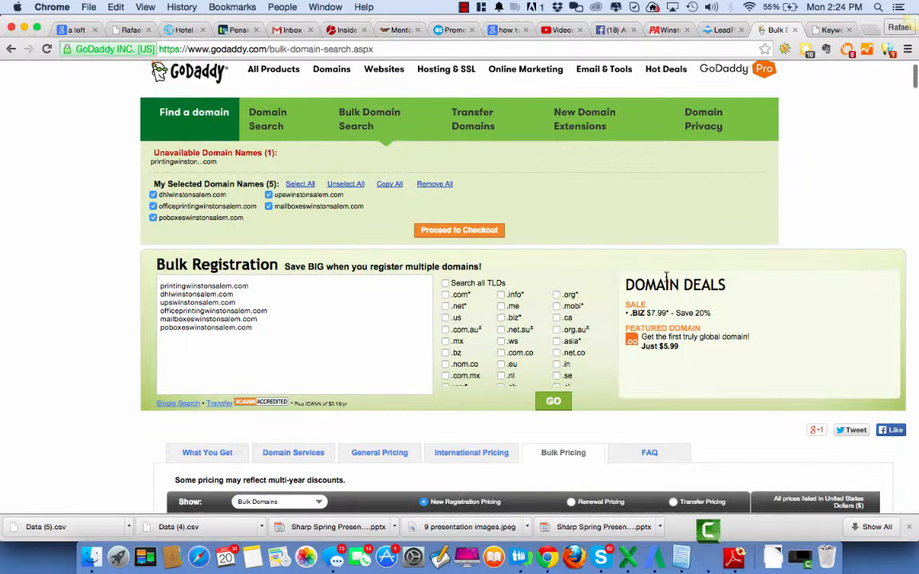
{"action": "left_click", "coordinate": [562, 409]}
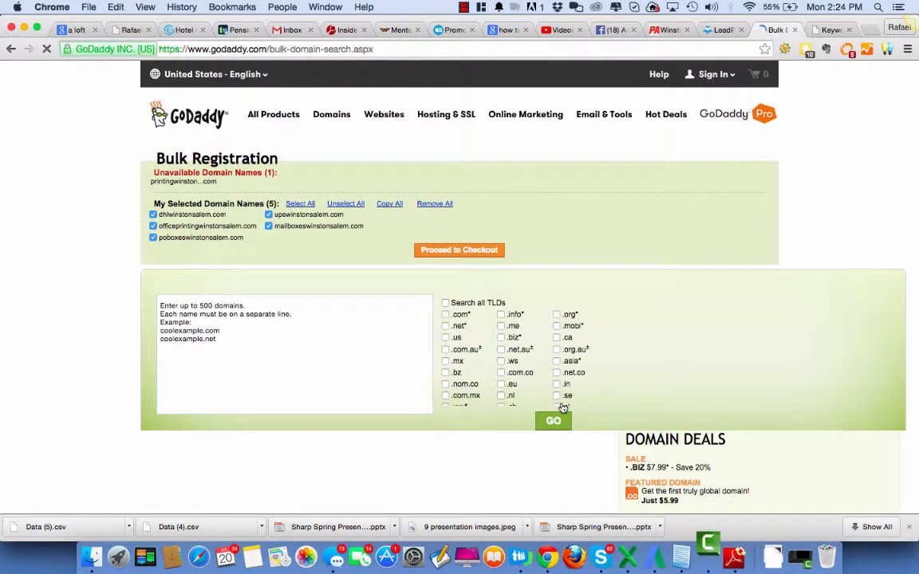
Examine the available domain extensions and the bulk pricing table by quantity and registration period
{"action": "scroll", "coordinate": [562, 406], "scroll_direction": "down", "scroll_amount": 5}
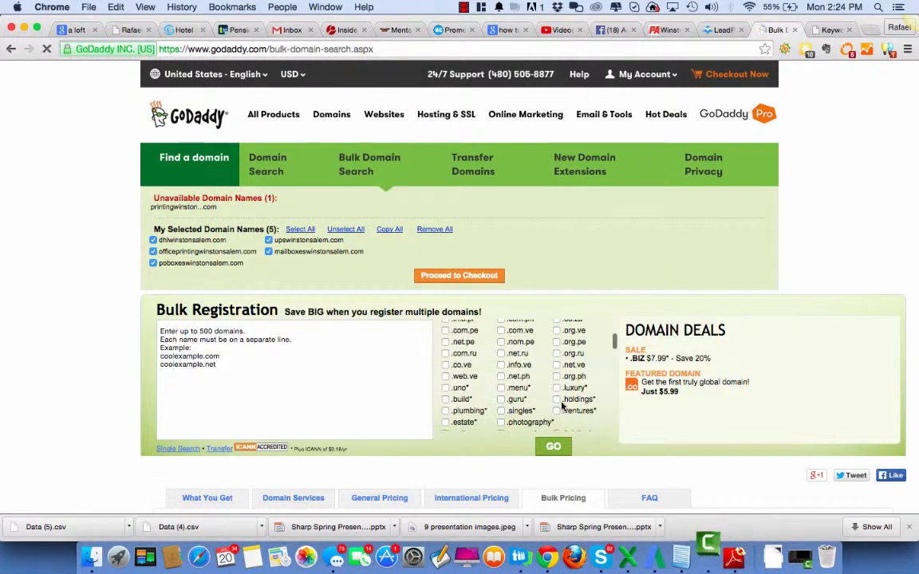
{"action": "scroll", "coordinate": [743, 239], "scroll_direction": "down", "scroll_amount": 5}
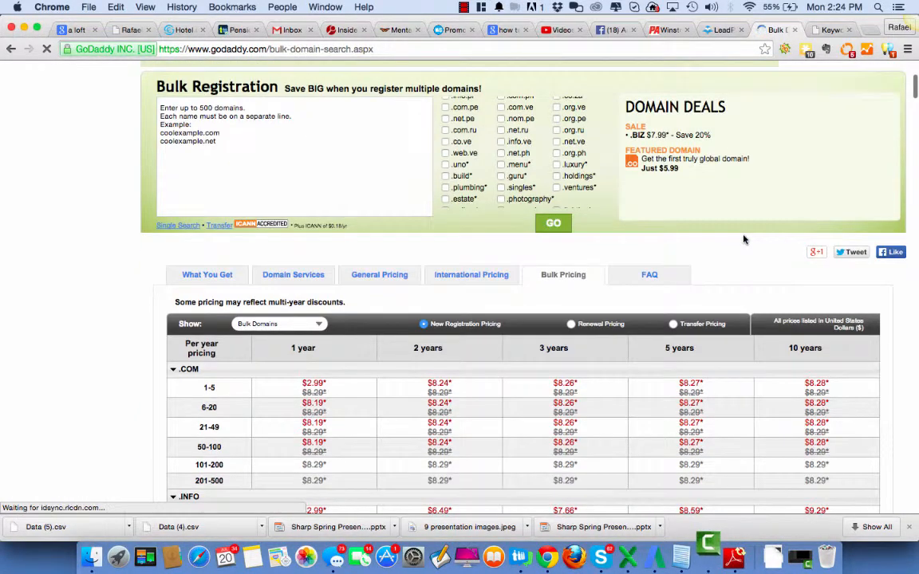
{"action": "scroll", "coordinate": [743, 239], "scroll_direction": "down", "scroll_amount": 1}
{"action": "scroll", "coordinate": [638, 396], "scroll_direction": "up", "scroll_amount": 3}
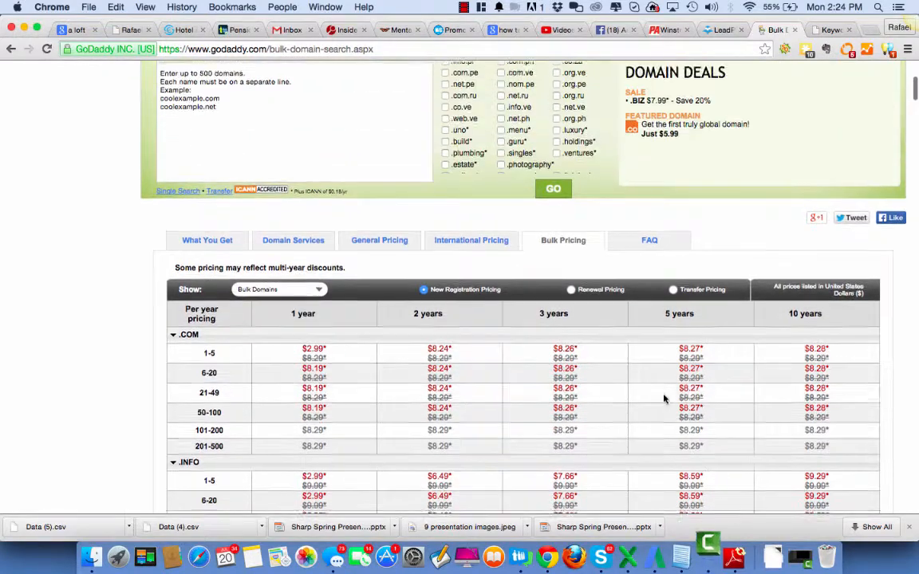
{"action": "scroll", "coordinate": [663, 399], "scroll_direction": "down", "scroll_amount": 2}
{"action": "scroll", "coordinate": [664, 399], "scroll_direction": "down", "scroll_amount": 10}
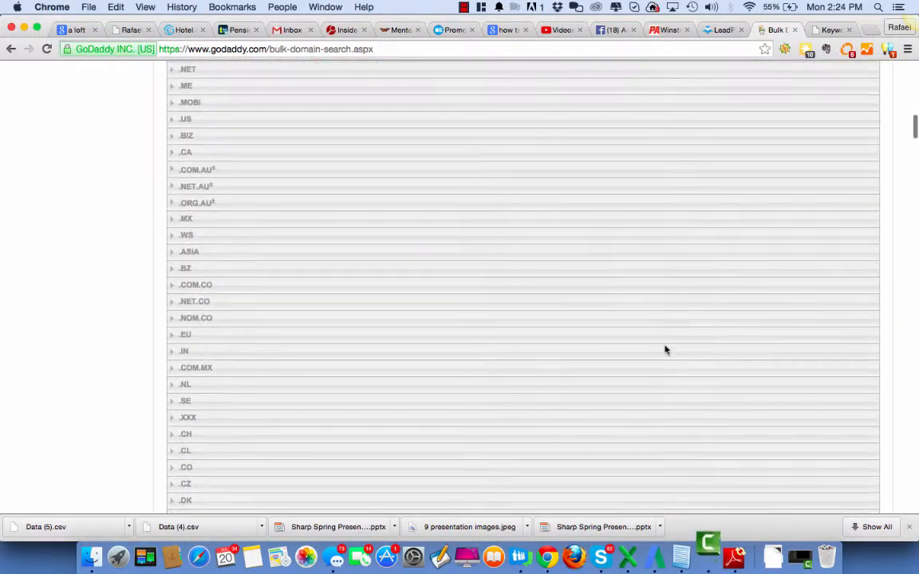
{"action": "scroll", "coordinate": [666, 350], "scroll_direction": "up", "scroll_amount": 5}
{"action": "scroll", "coordinate": [666, 350], "scroll_direction": "up", "scroll_amount": 15}
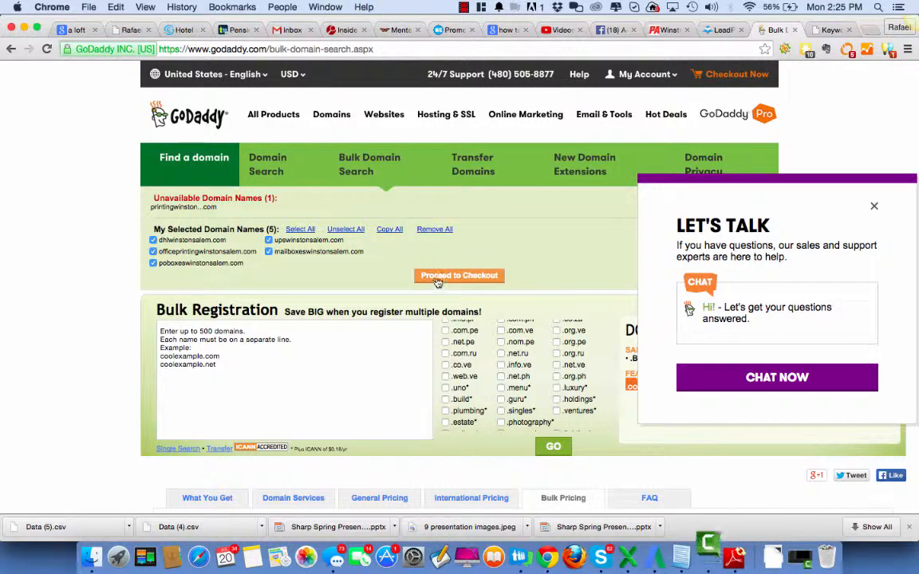
Proceed to checkout with the selected available domains and decline the renewal offer for the expiring ones
{"action": "left_click", "coordinate": [437, 279]}
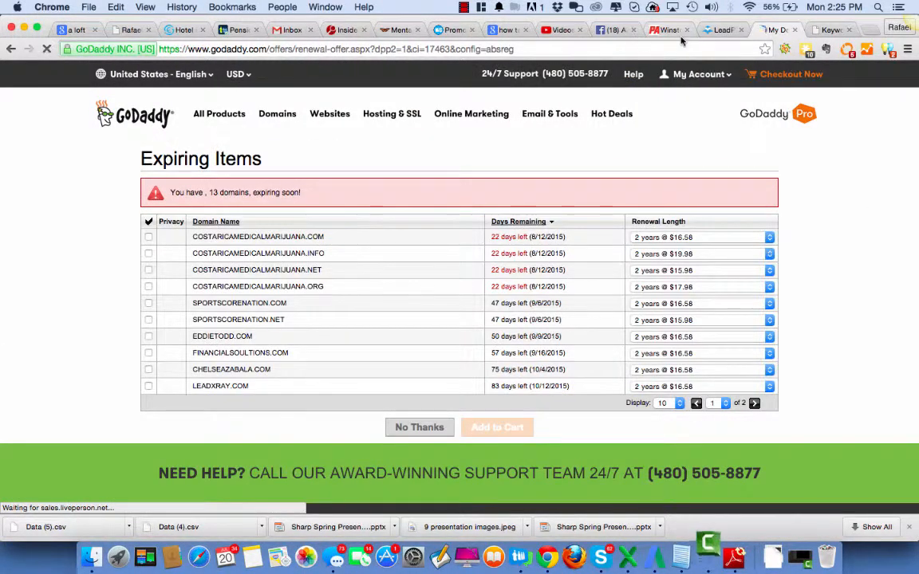
{"action": "scroll", "coordinate": [687, 274], "scroll_direction": "down", "scroll_amount": 1}
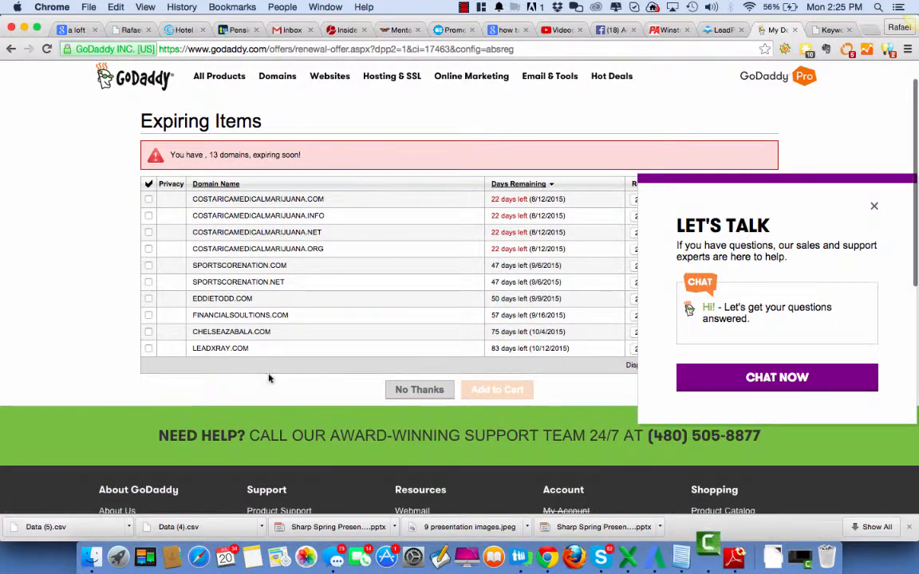
{"action": "left_click", "coordinate": [419, 390]}
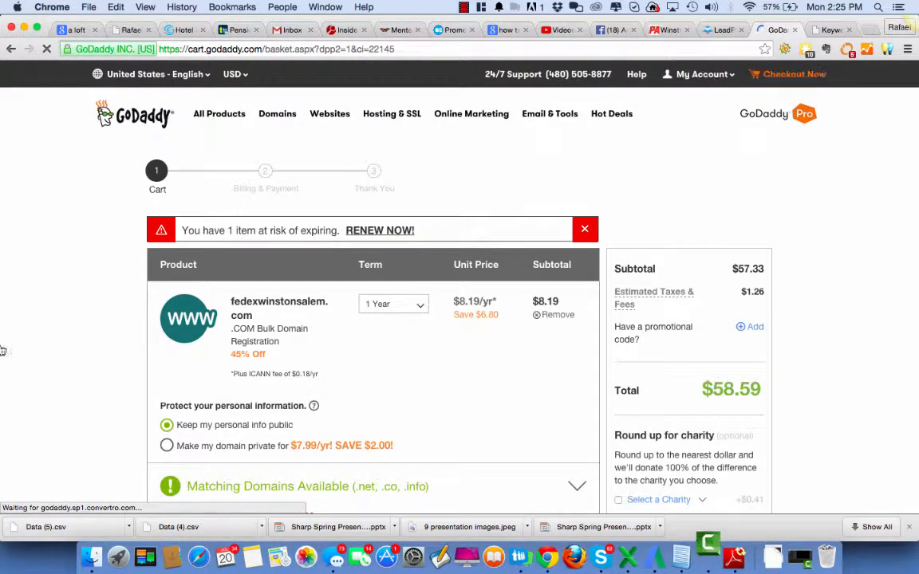
Review the domains and order total in the cart and continue to billing and payment
{"action": "scroll", "coordinate": [796, 316], "scroll_direction": "down", "scroll_amount": 20}
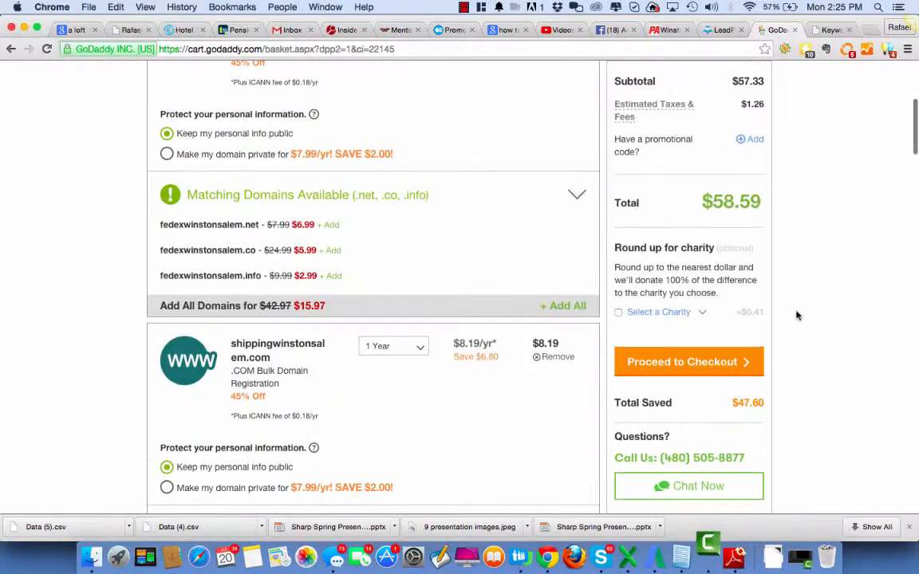
{"action": "scroll", "coordinate": [796, 315], "scroll_direction": "down", "scroll_amount": 10}
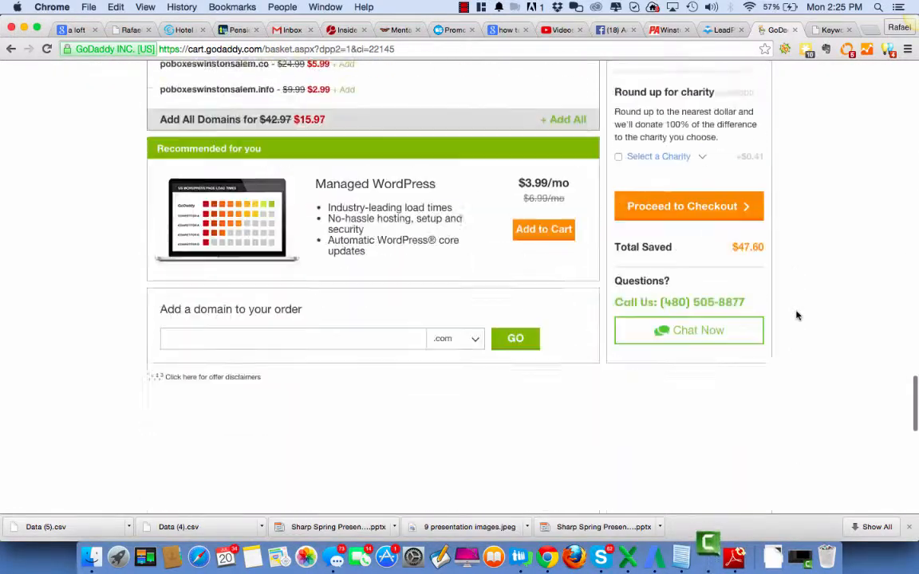
{"action": "scroll", "coordinate": [796, 316], "scroll_direction": "up", "scroll_amount": 6}
{"action": "scroll", "coordinate": [795, 316], "scroll_direction": "up", "scroll_amount": 15}
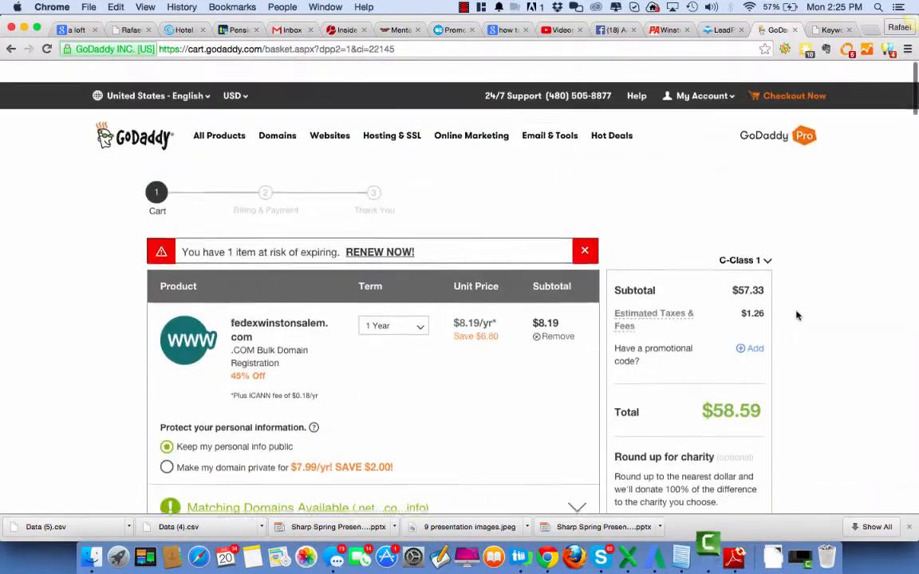
{"action": "scroll", "coordinate": [873, 237], "scroll_direction": "down", "scroll_amount": 5}
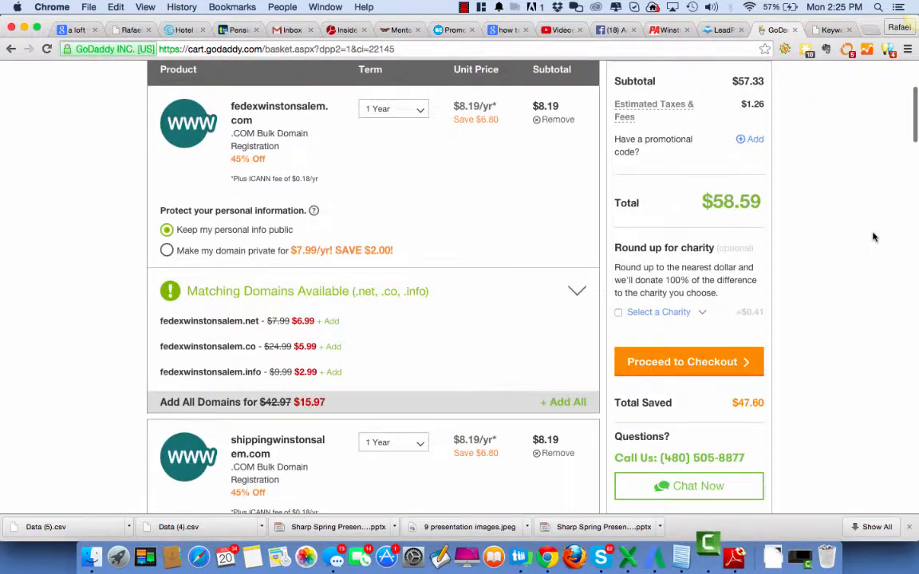
{"action": "left_click", "coordinate": [674, 363]}
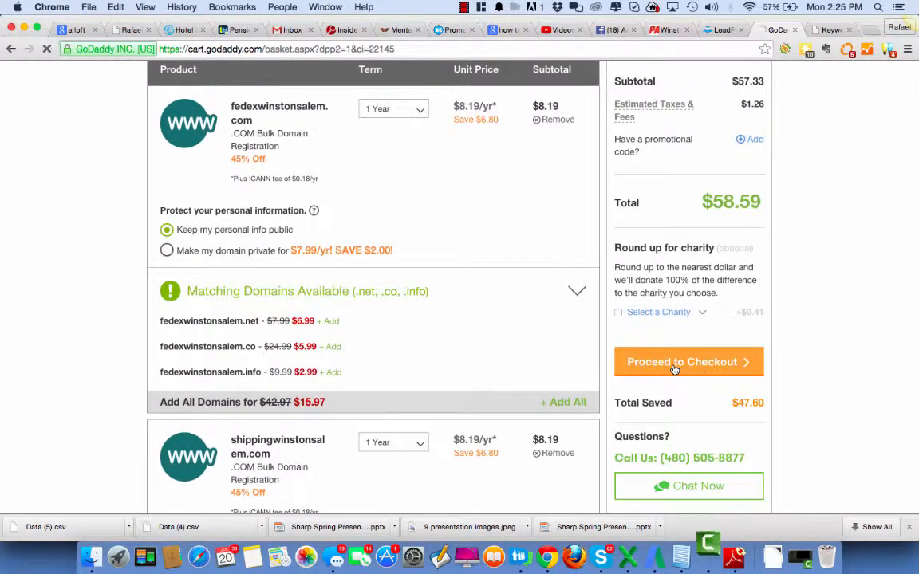
Switch to the LeadPages site and log in to the account
{"action": "left_click", "coordinate": [708, 30]}
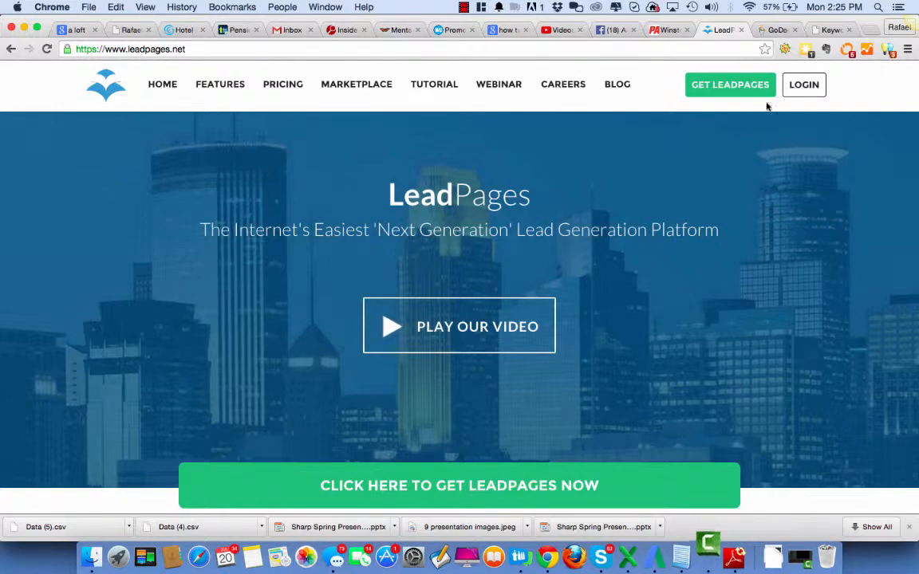
{"action": "left_click", "coordinate": [808, 87]}
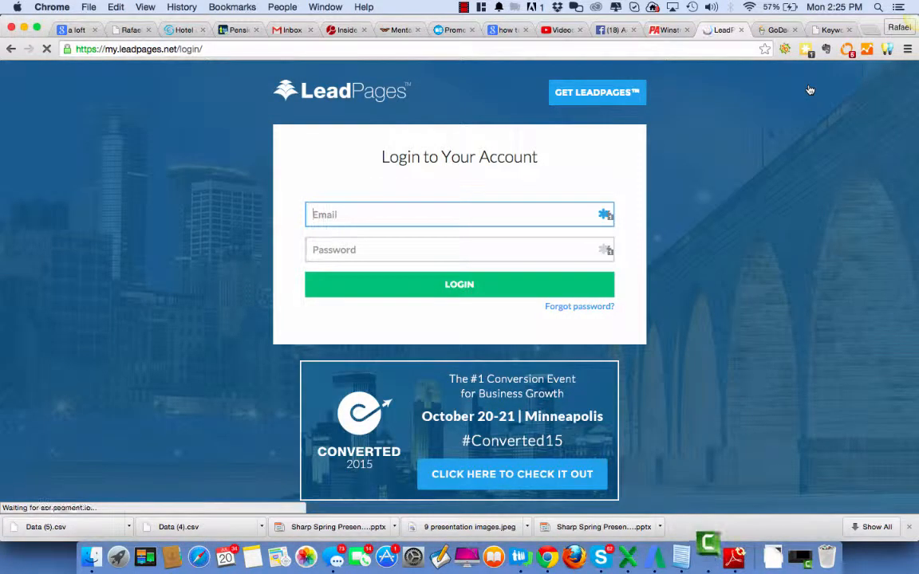
{"action": "left_click", "coordinate": [532, 295]}
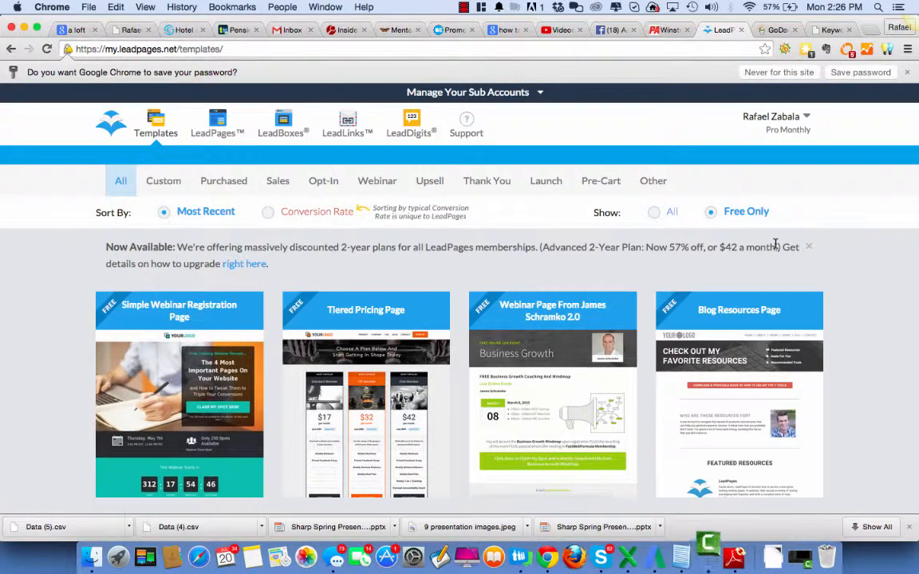
Browse the full gallery of free landing page templates
{"action": "scroll", "coordinate": [775, 244], "scroll_direction": "down", "scroll_amount": 10}
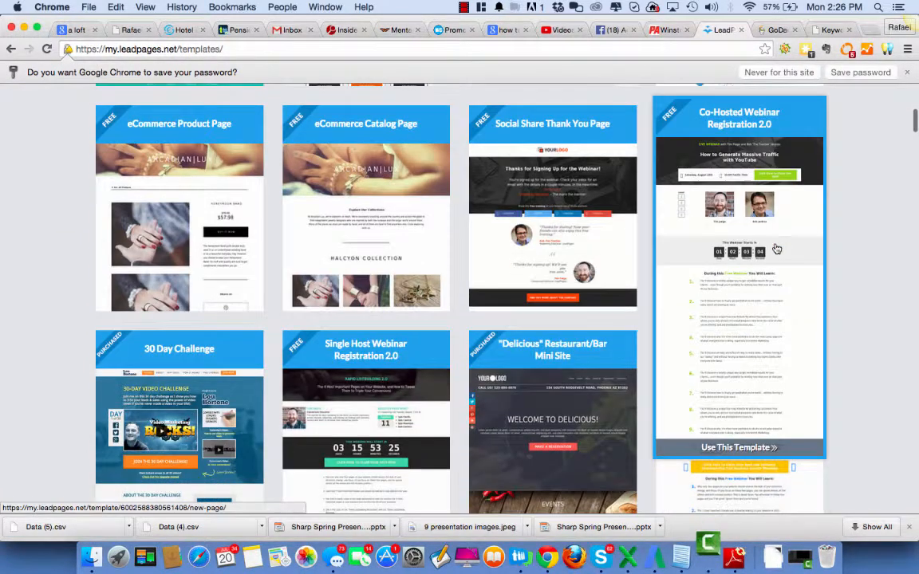
{"action": "scroll", "coordinate": [877, 307], "scroll_direction": "down", "scroll_amount": 3}
{"action": "scroll", "coordinate": [877, 308], "scroll_direction": "up", "scroll_amount": 15}
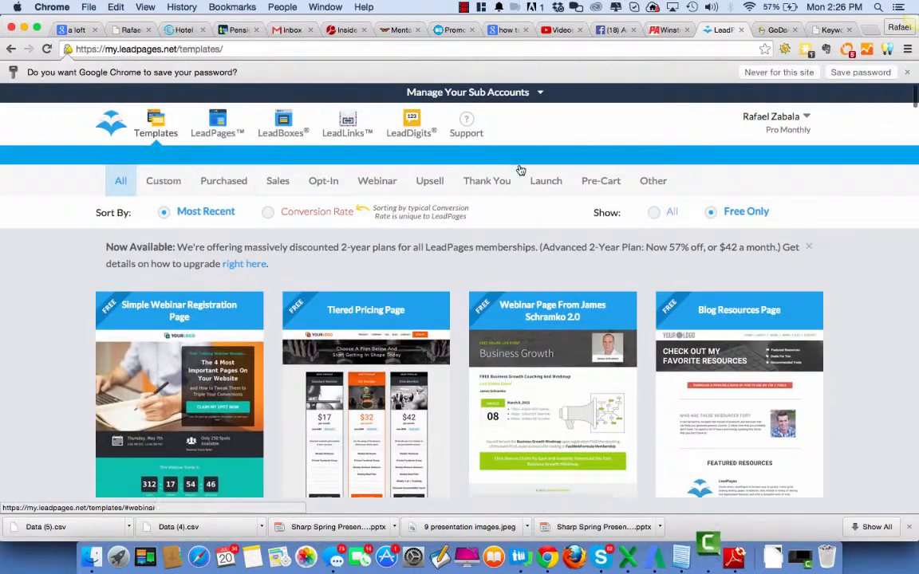
Filter the template gallery to Purchased and look through the purchased mini-site and landing page templates
{"action": "left_click", "coordinate": [221, 181]}
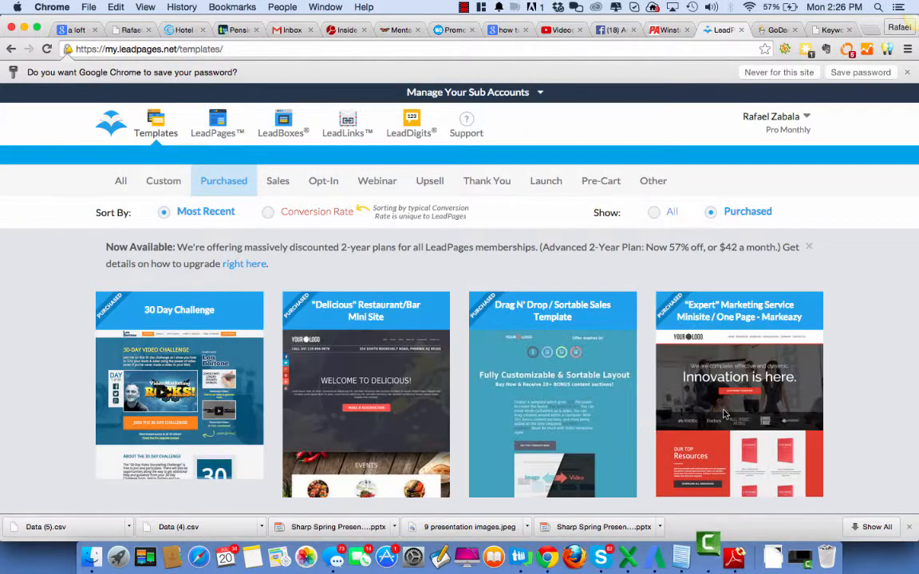
{"action": "scroll", "coordinate": [630, 313], "scroll_direction": "down", "scroll_amount": 5}
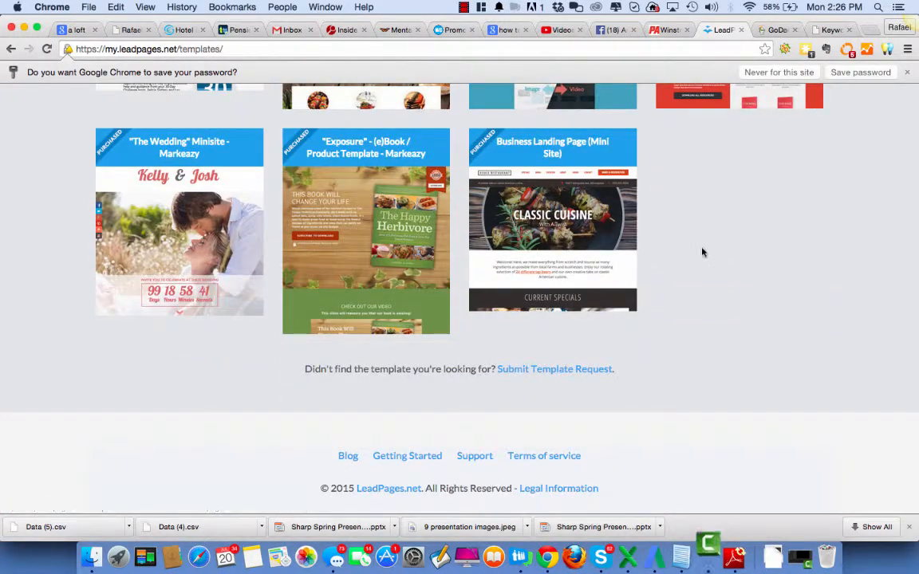
{"action": "scroll", "coordinate": [701, 252], "scroll_direction": "up", "scroll_amount": 3}
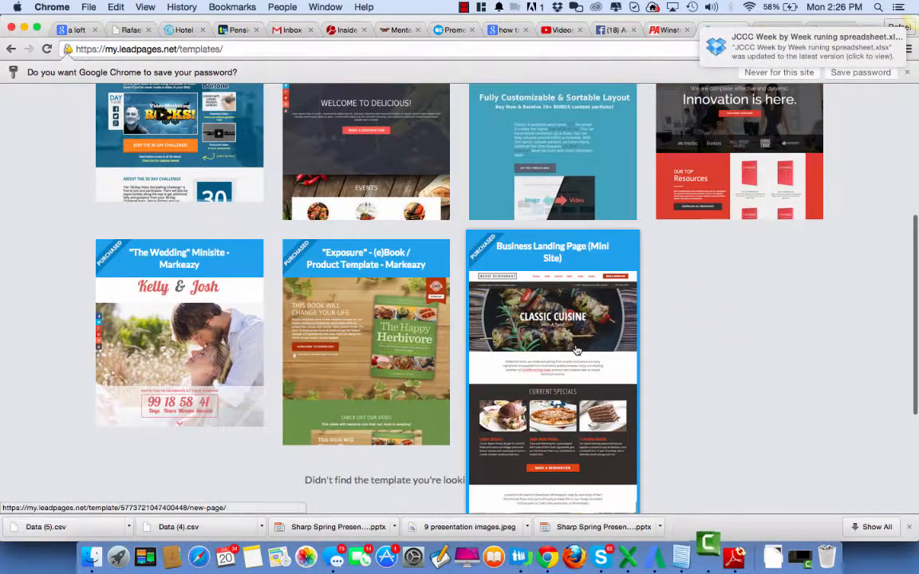
{"action": "scroll", "coordinate": [903, 449], "scroll_direction": "up", "scroll_amount": 1}
{"action": "scroll", "coordinate": [904, 449], "scroll_direction": "up", "scroll_amount": 6}
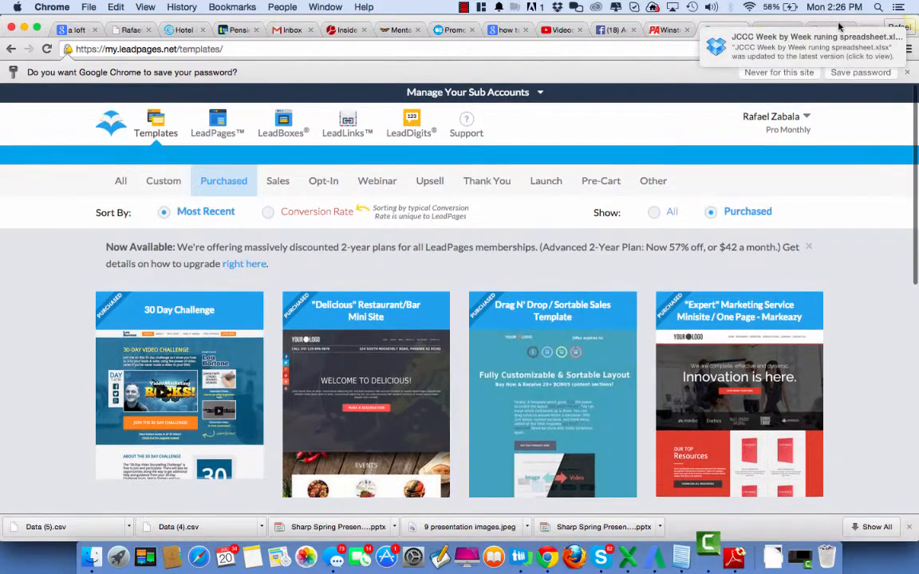
{"action": "scroll", "coordinate": [871, 278], "scroll_direction": "down", "scroll_amount": 7}
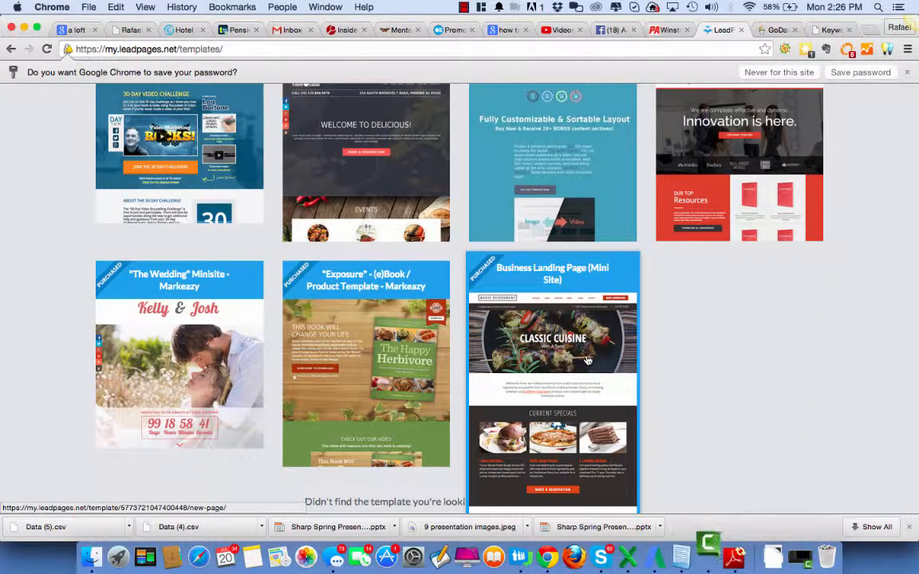
{"action": "left_click", "coordinate": [871, 31]}
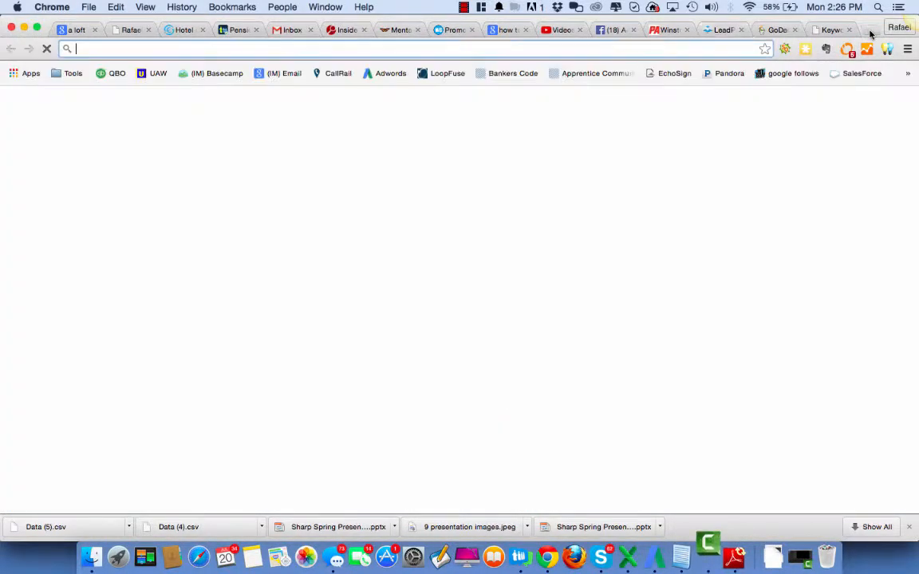
{"action": "type", "text": "mrooferatlanta.com"}
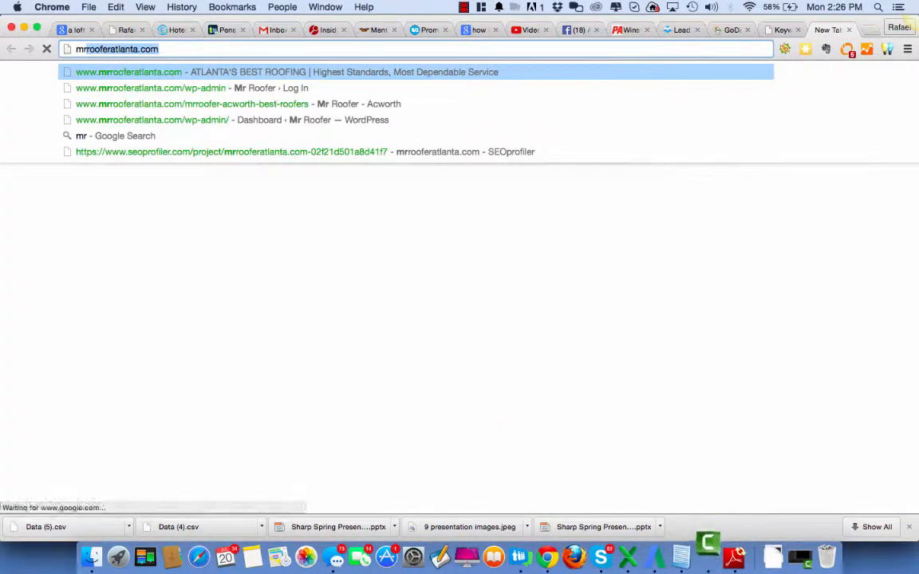
{"action": "key", "text": "Return"}
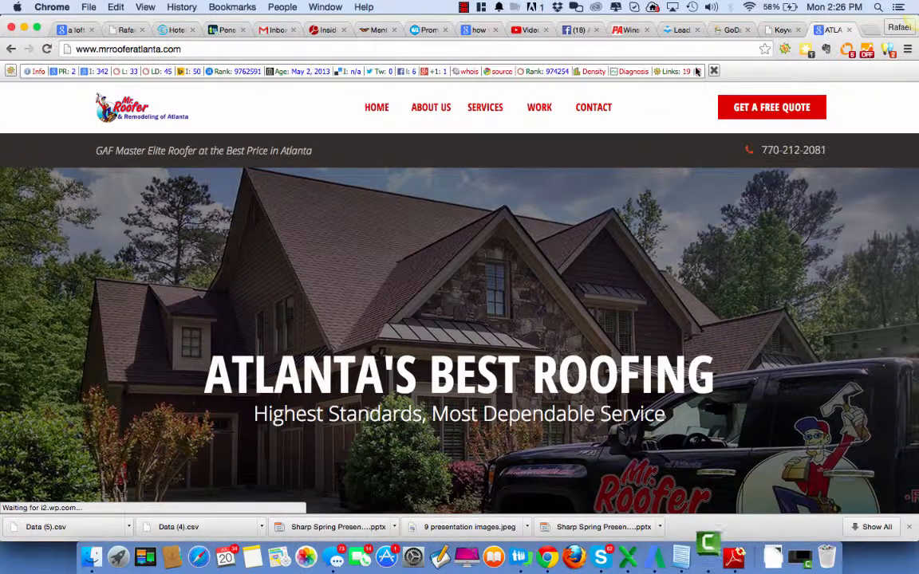
{"action": "left_click", "coordinate": [714, 71]}
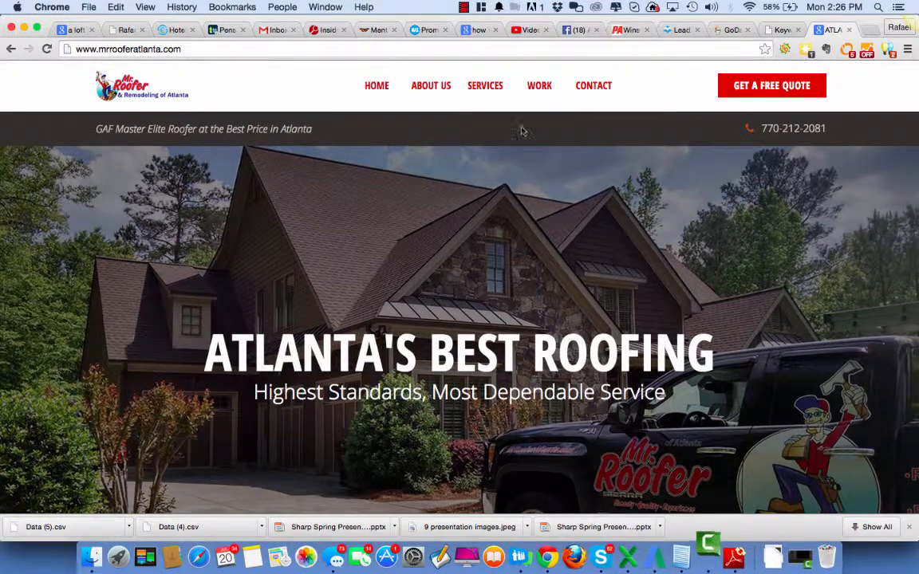
Look through the roofing homepage's services, service areas, certification badges, video, free-estimate section, map and footer
{"action": "scroll", "coordinate": [593, 298], "scroll_direction": "down", "scroll_amount": 9}
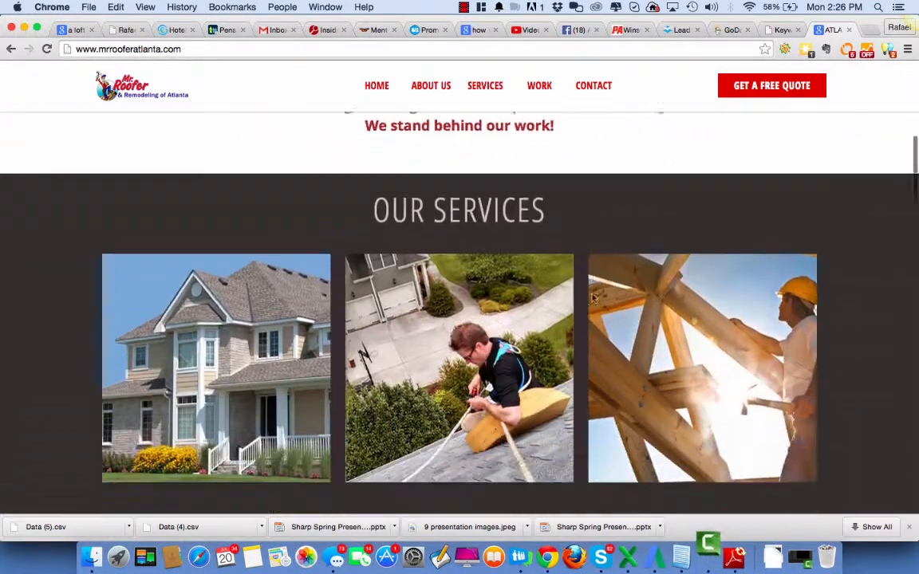
{"action": "scroll", "coordinate": [593, 298], "scroll_direction": "down", "scroll_amount": 10}
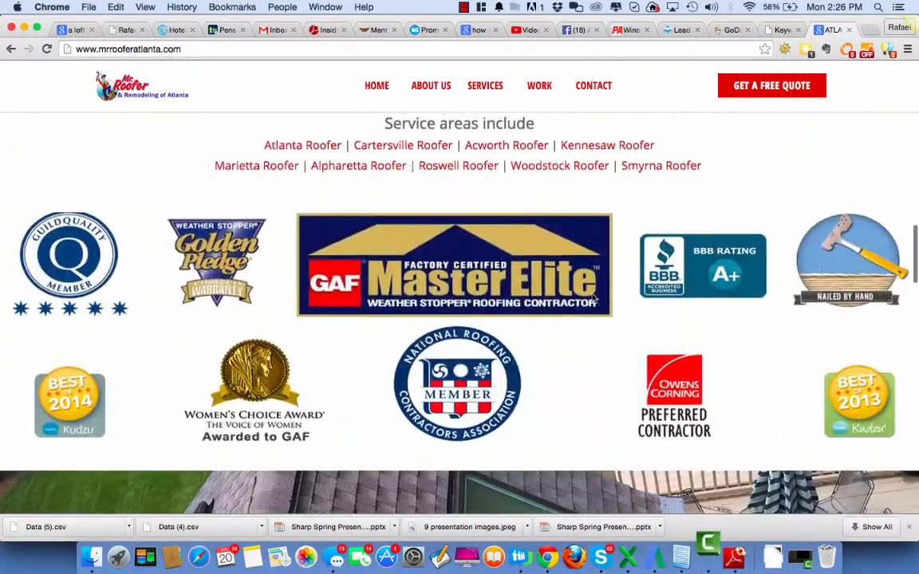
{"action": "scroll", "coordinate": [593, 298], "scroll_direction": "up", "scroll_amount": 3}
{"action": "scroll", "coordinate": [592, 298], "scroll_direction": "down", "scroll_amount": 11}
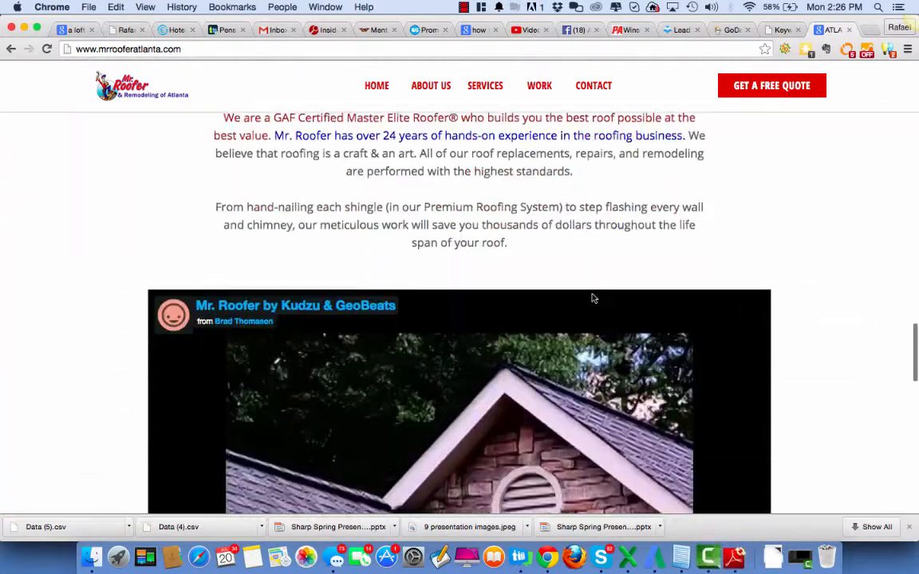
{"action": "scroll", "coordinate": [593, 298], "scroll_direction": "down", "scroll_amount": 11}
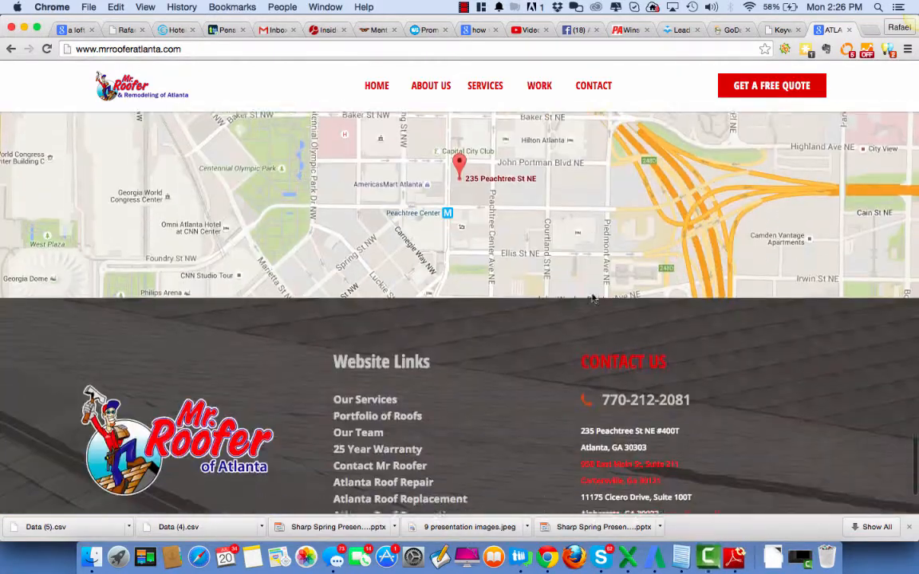
{"action": "scroll", "coordinate": [592, 299], "scroll_direction": "up", "scroll_amount": 4}
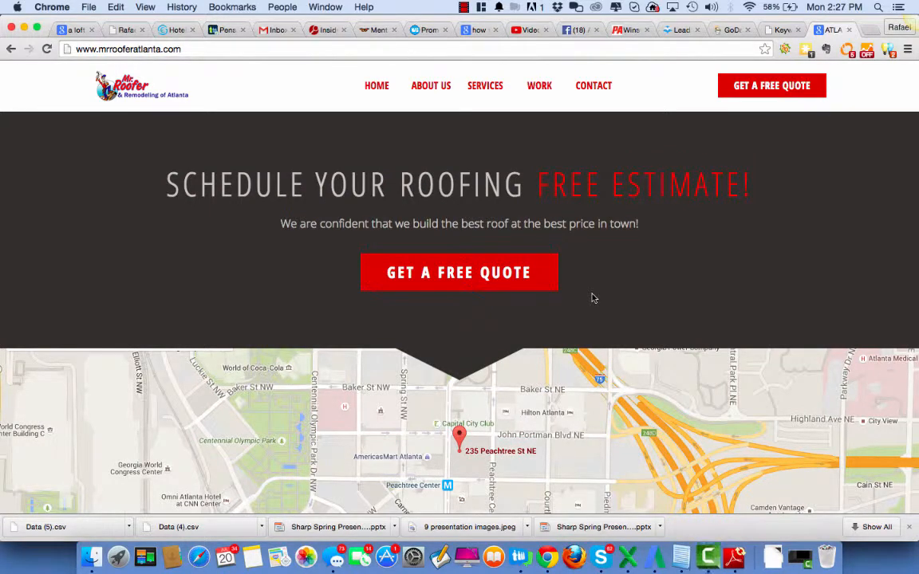
{"action": "scroll", "coordinate": [593, 298], "scroll_direction": "up", "scroll_amount": 5}
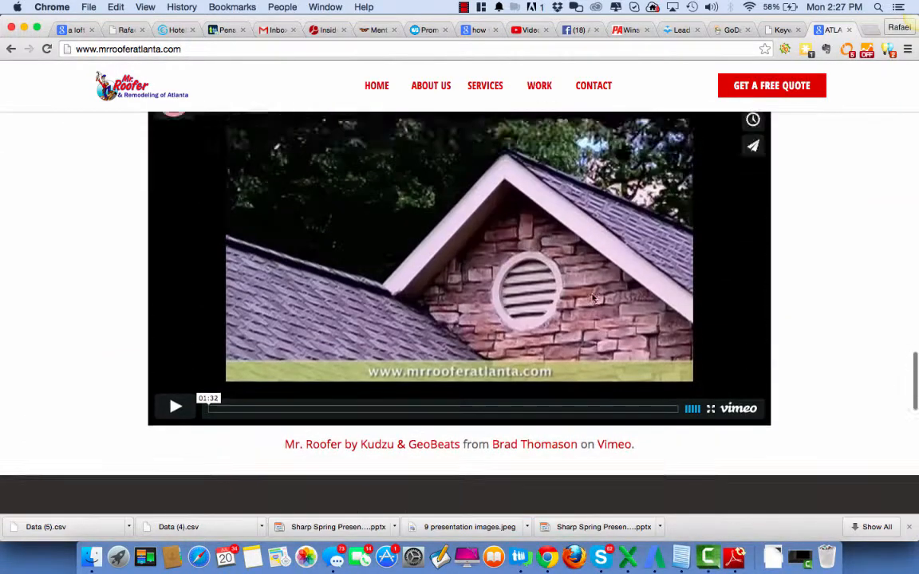
{"action": "scroll", "coordinate": [592, 298], "scroll_direction": "up", "scroll_amount": 8}
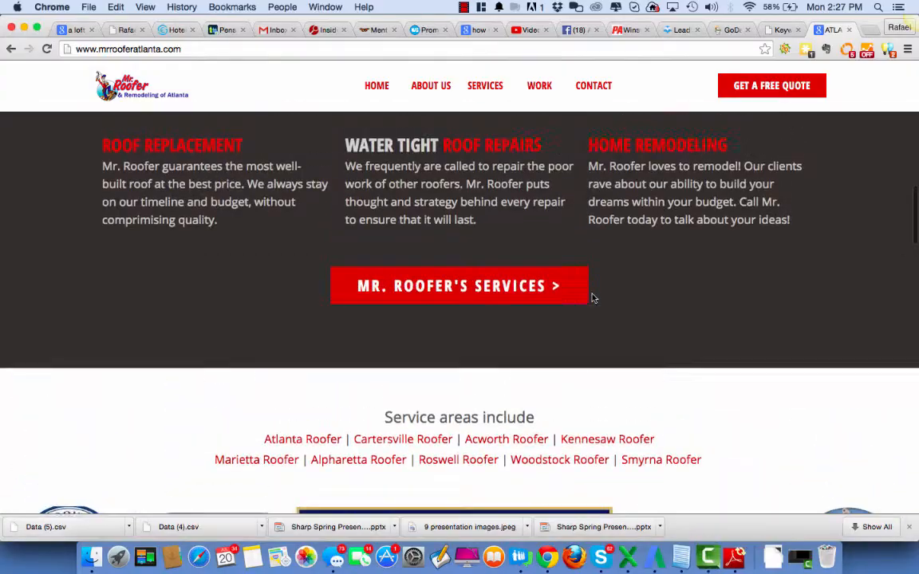
{"action": "scroll", "coordinate": [592, 298], "scroll_direction": "down", "scroll_amount": 12}
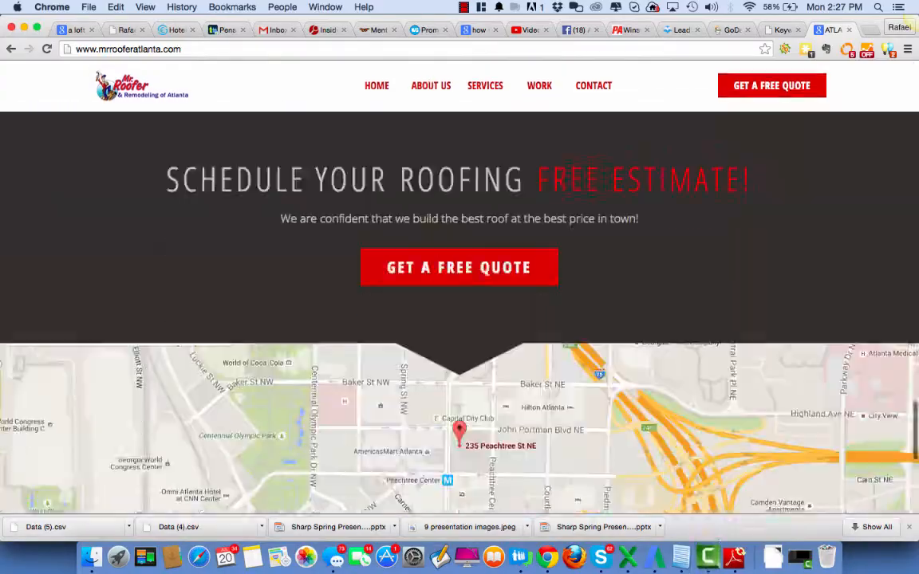
{"action": "scroll", "coordinate": [592, 298], "scroll_direction": "up", "scroll_amount": 2}
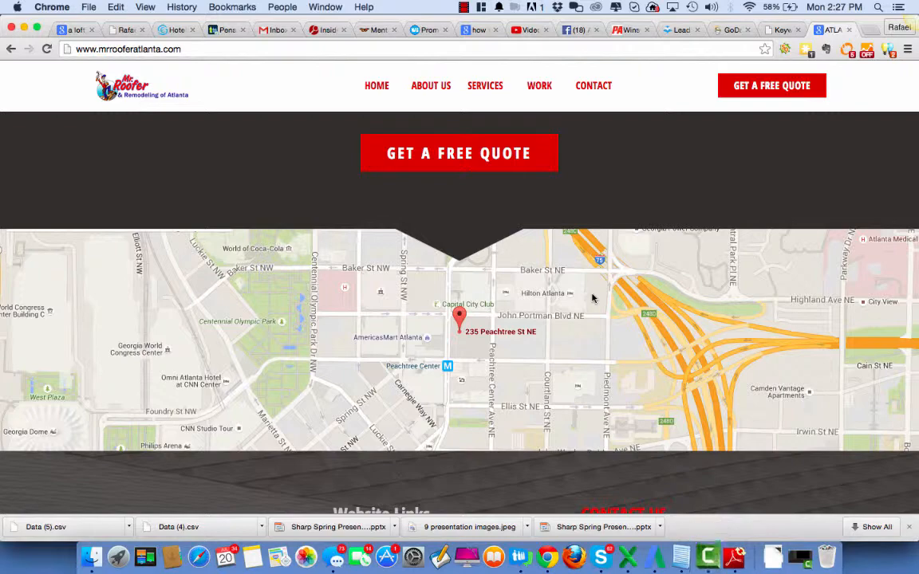
Narrow the browser window to phone width to examine the roofing site's mobile layout, and widen it back to nearly full screen
{"action": "left_click_drag", "start_coordinate": [916, 78], "coordinate": [271, 129]}
{"action": "scroll", "coordinate": [145, 267], "scroll_direction": "up", "scroll_amount": 15}
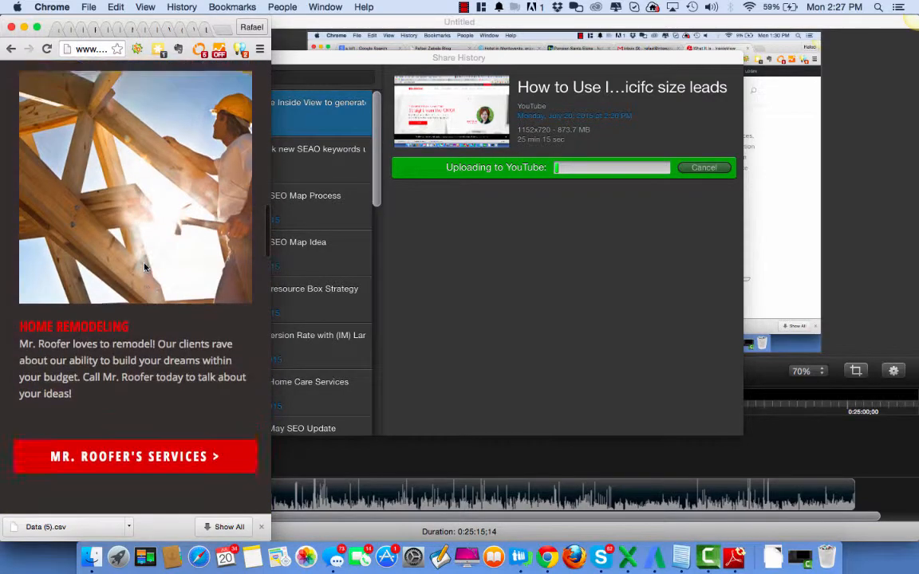
{"action": "scroll", "coordinate": [145, 266], "scroll_direction": "down", "scroll_amount": 12}
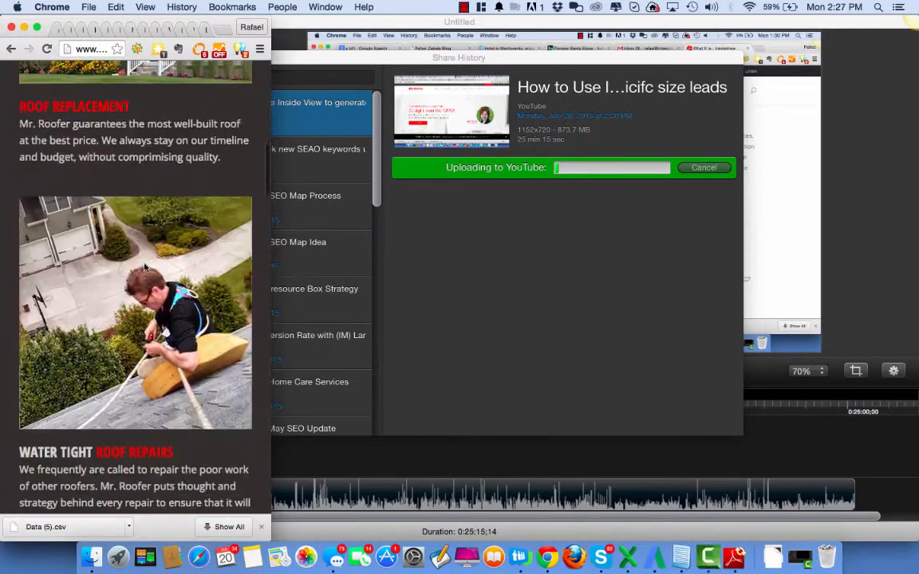
{"action": "scroll", "coordinate": [146, 266], "scroll_direction": "down", "scroll_amount": 8}
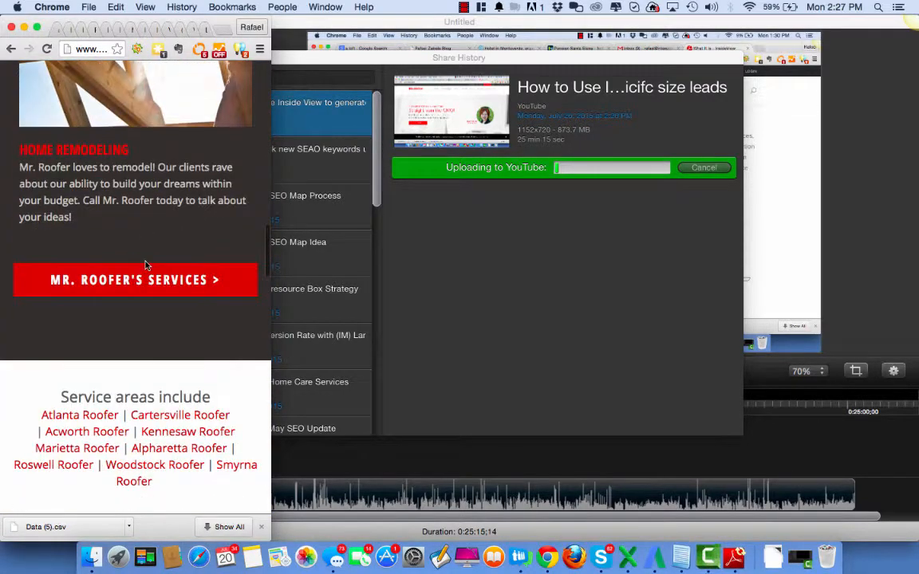
{"action": "scroll", "coordinate": [147, 259], "scroll_direction": "down", "scroll_amount": 12}
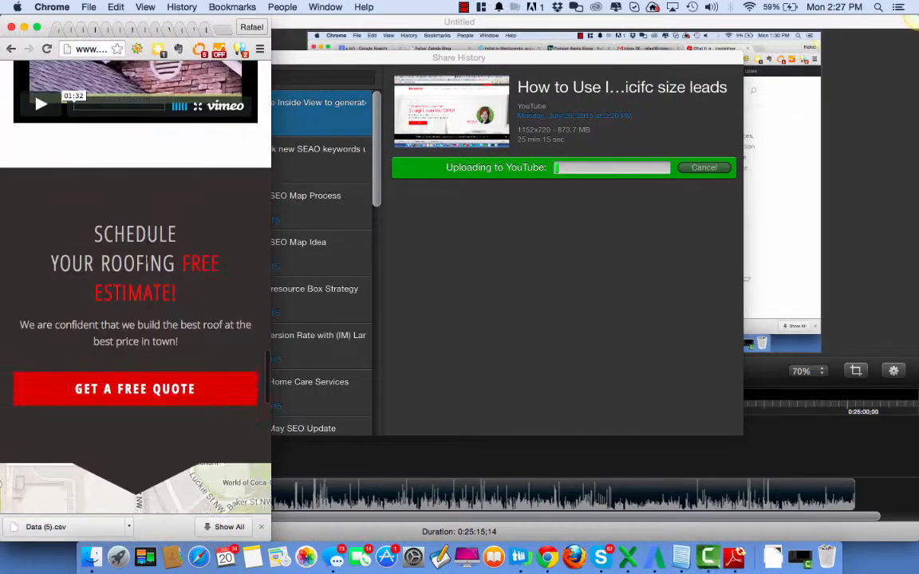
{"action": "scroll", "coordinate": [147, 262], "scroll_direction": "up", "scroll_amount": 20}
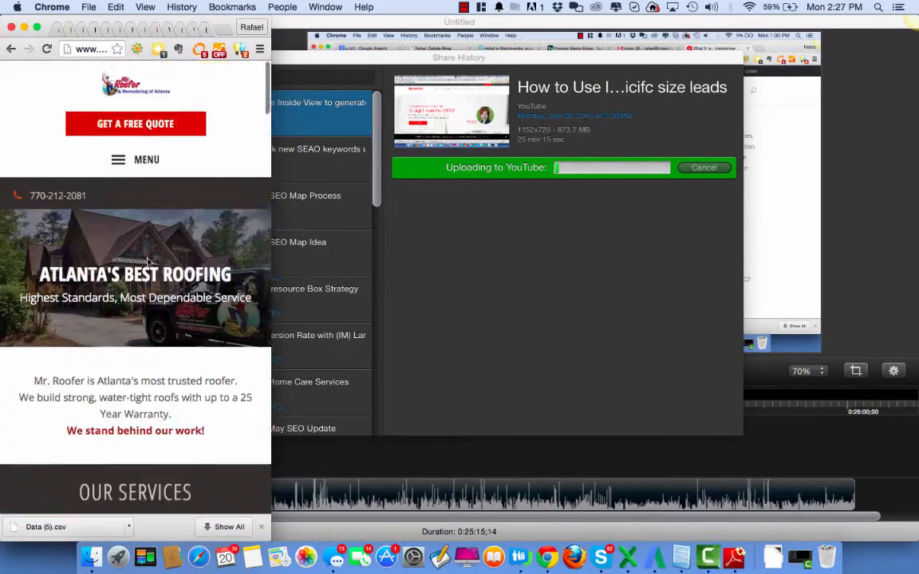
{"action": "scroll", "coordinate": [203, 363], "scroll_direction": "down", "scroll_amount": 4}
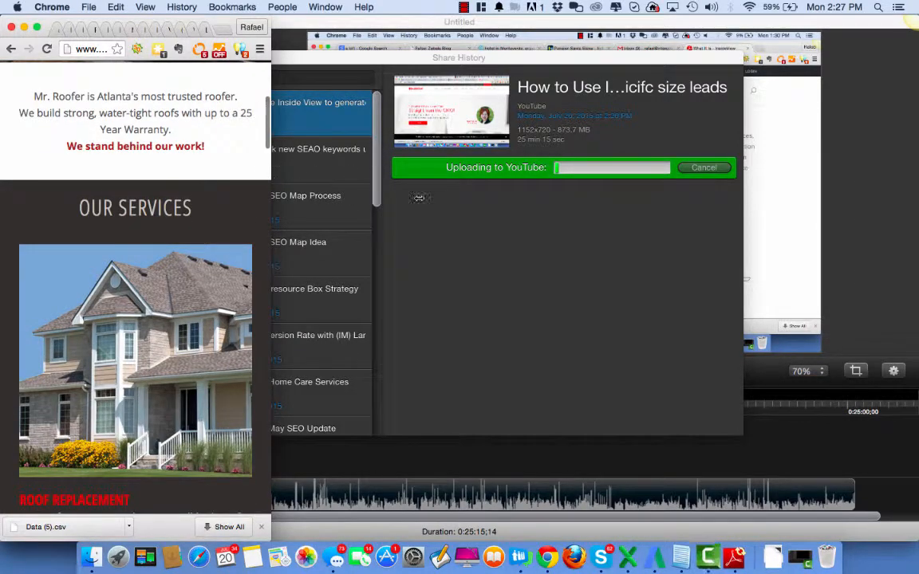
{"action": "left_click_drag", "start_coordinate": [418, 197], "coordinate": [910, 286]}
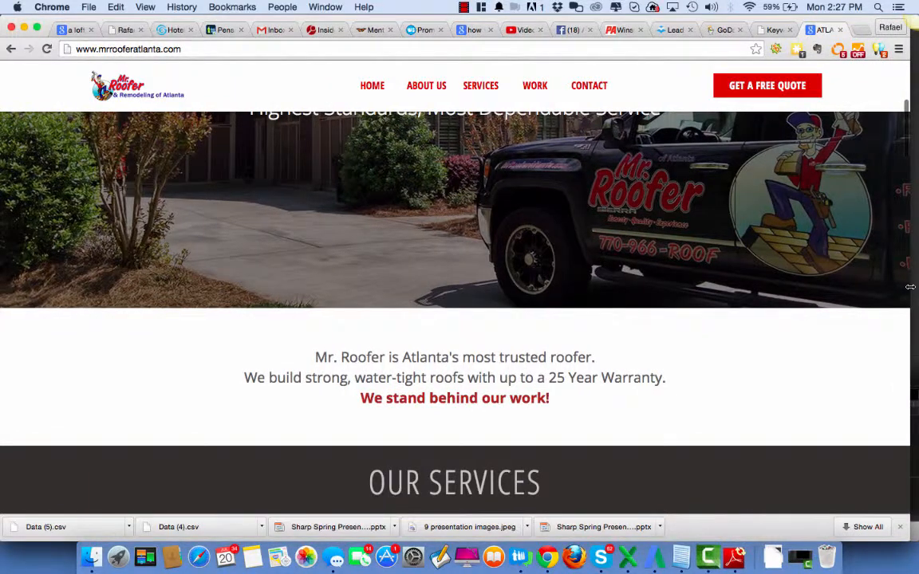
Switch to the Facebook campaign setup and review its audience targeting, budget, schedule and ad set name
{"action": "left_click", "coordinate": [573, 31]}
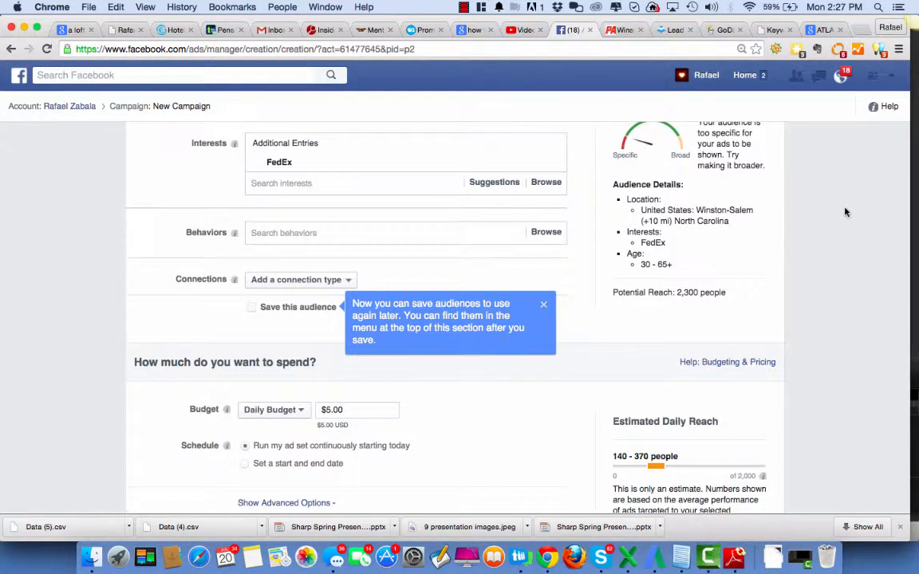
{"action": "scroll", "coordinate": [846, 212], "scroll_direction": "up", "scroll_amount": 10}
{"action": "scroll", "coordinate": [846, 212], "scroll_direction": "down", "scroll_amount": 3}
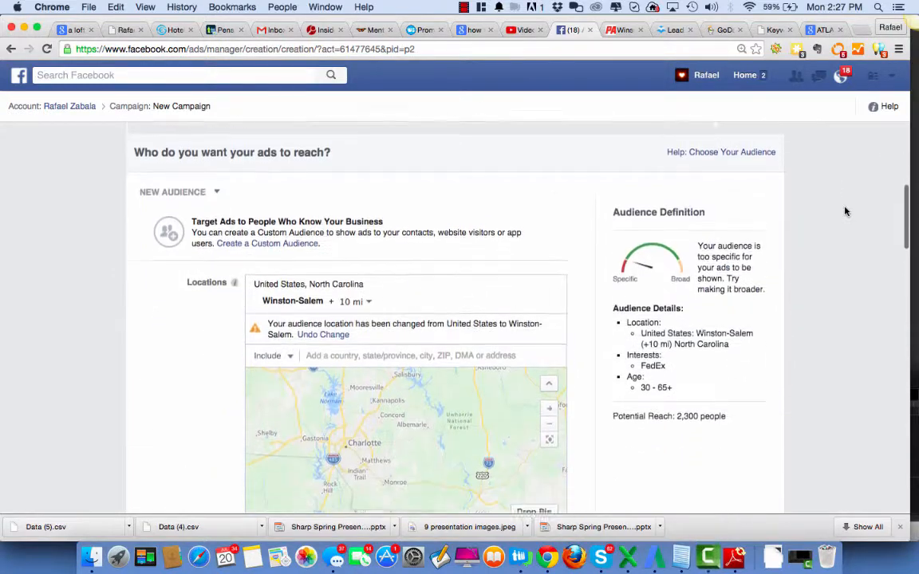
{"action": "scroll", "coordinate": [846, 212], "scroll_direction": "down", "scroll_amount": 3}
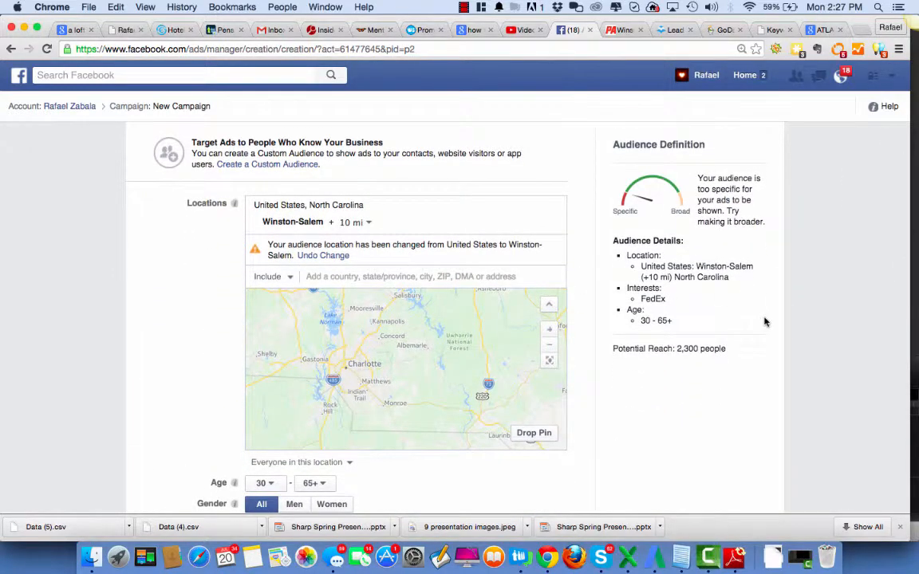
{"action": "scroll", "coordinate": [764, 322], "scroll_direction": "down", "scroll_amount": 12}
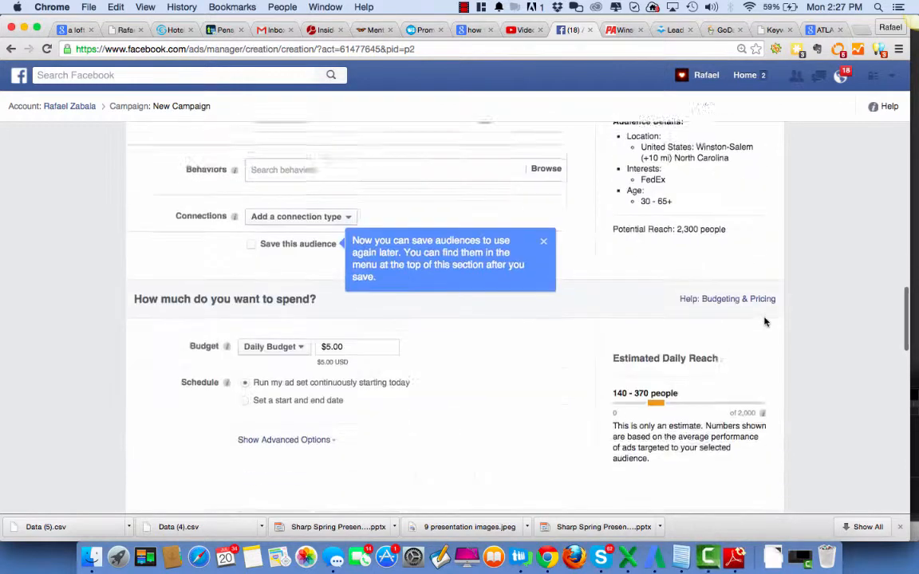
{"action": "scroll", "coordinate": [764, 322], "scroll_direction": "down", "scroll_amount": 5}
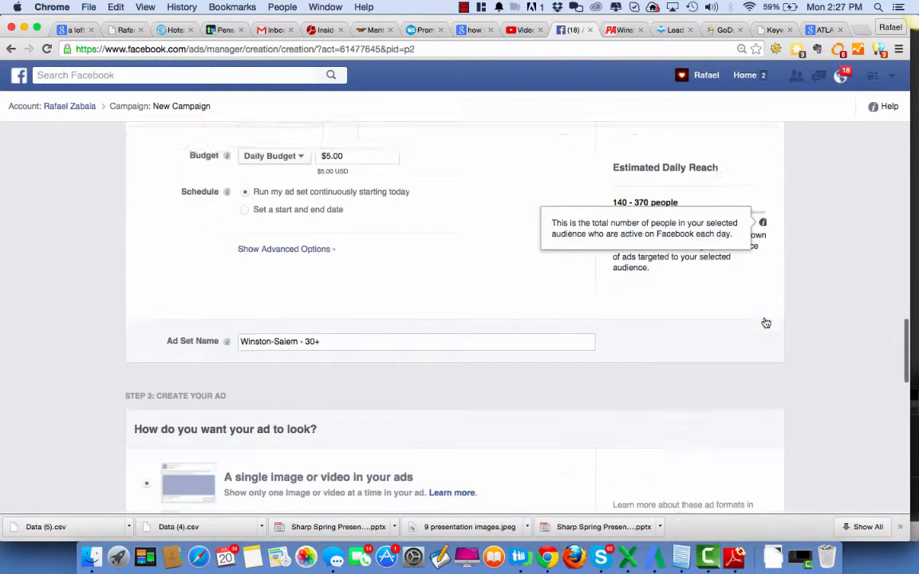
{"action": "scroll", "coordinate": [766, 322], "scroll_direction": "down", "scroll_amount": 2}
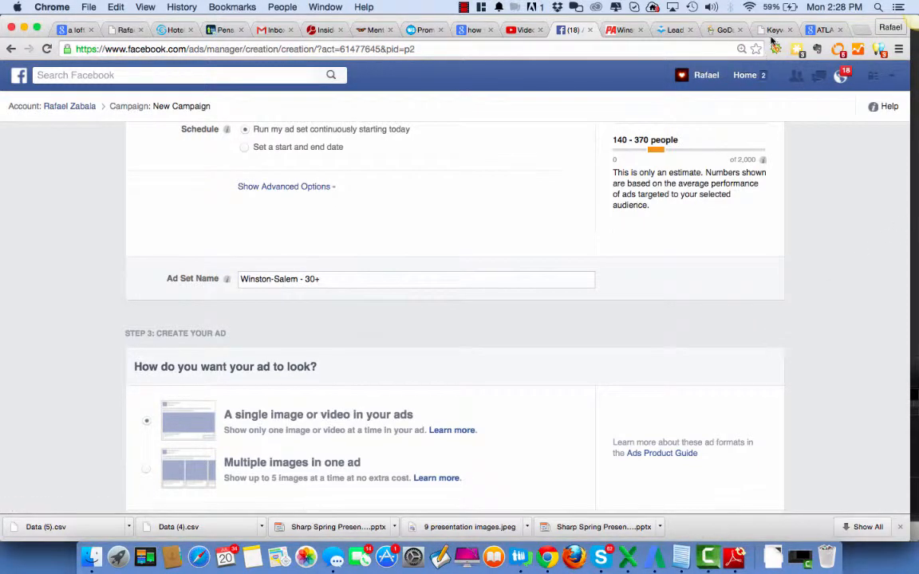
Review the services and store details on the Winston-Salem Postal Annex location page and select the page's web address
{"action": "left_click", "coordinate": [624, 31]}
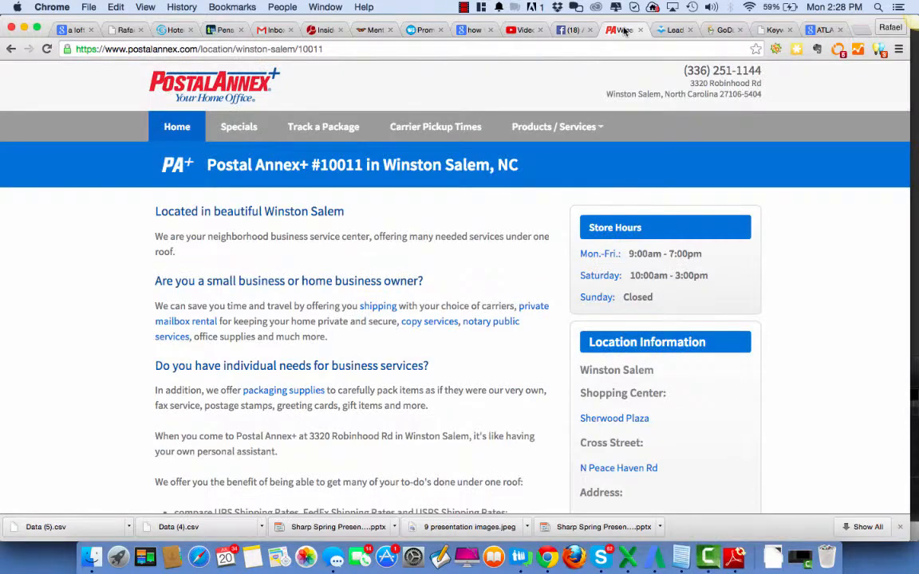
{"action": "scroll", "coordinate": [248, 334], "scroll_direction": "down", "scroll_amount": 5}
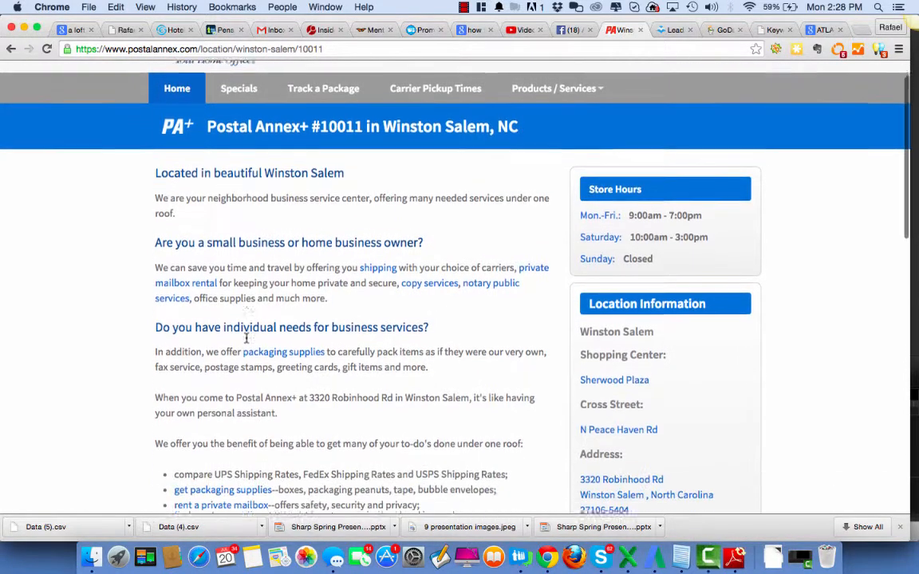
{"action": "scroll", "coordinate": [280, 309], "scroll_direction": "down", "scroll_amount": 5}
{"action": "scroll", "coordinate": [281, 308], "scroll_direction": "up", "scroll_amount": 10}
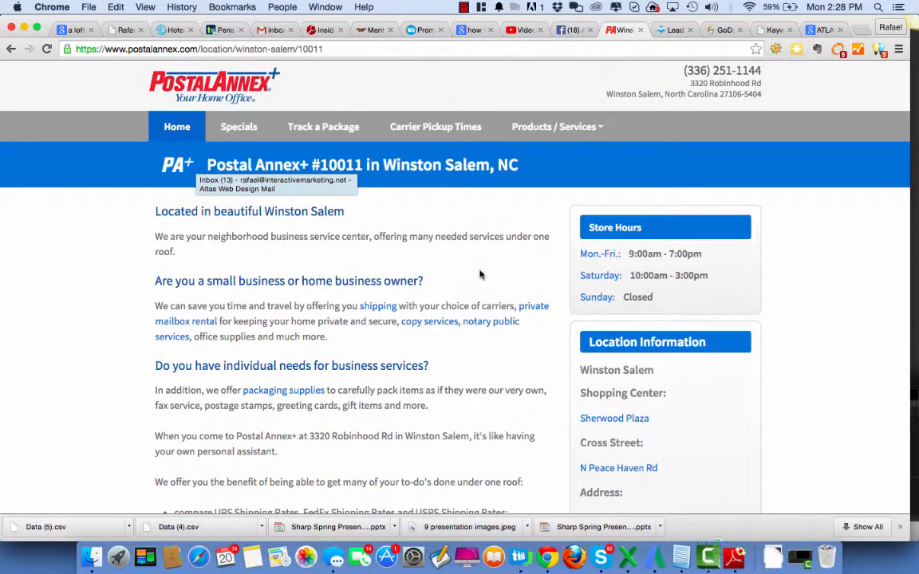
{"action": "scroll", "coordinate": [479, 274], "scroll_direction": "down", "scroll_amount": 3}
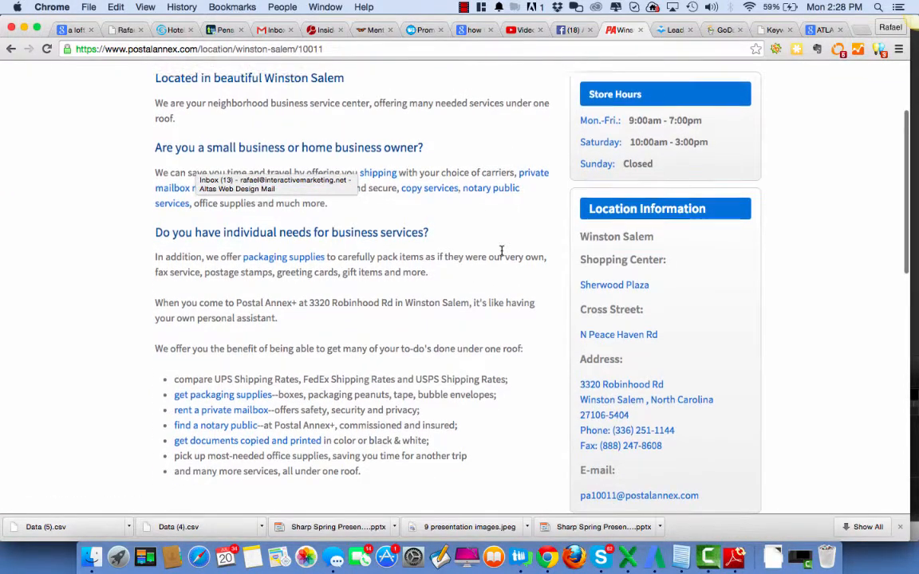
{"action": "scroll", "coordinate": [500, 252], "scroll_direction": "down", "scroll_amount": 2}
{"action": "scroll", "coordinate": [502, 255], "scroll_direction": "up", "scroll_amount": 5}
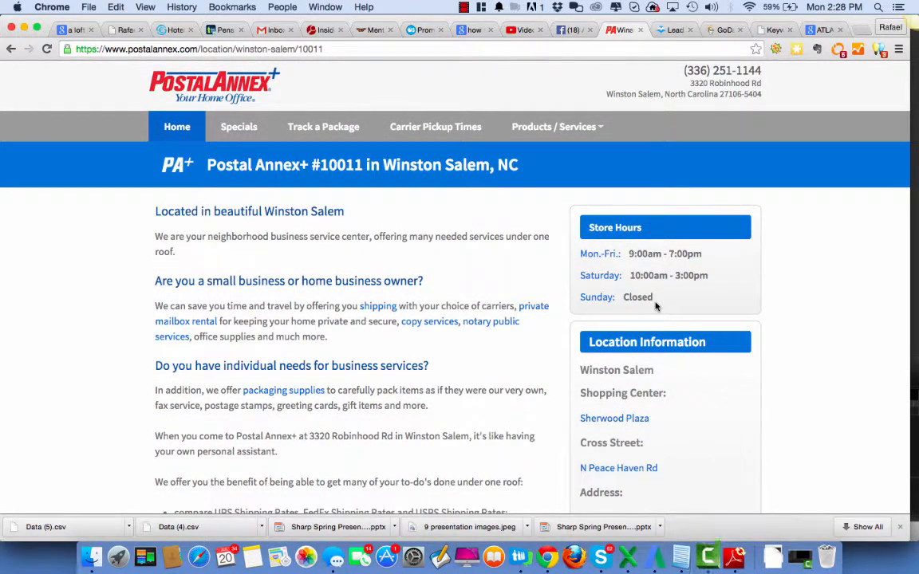
{"action": "left_click", "coordinate": [291, 49]}
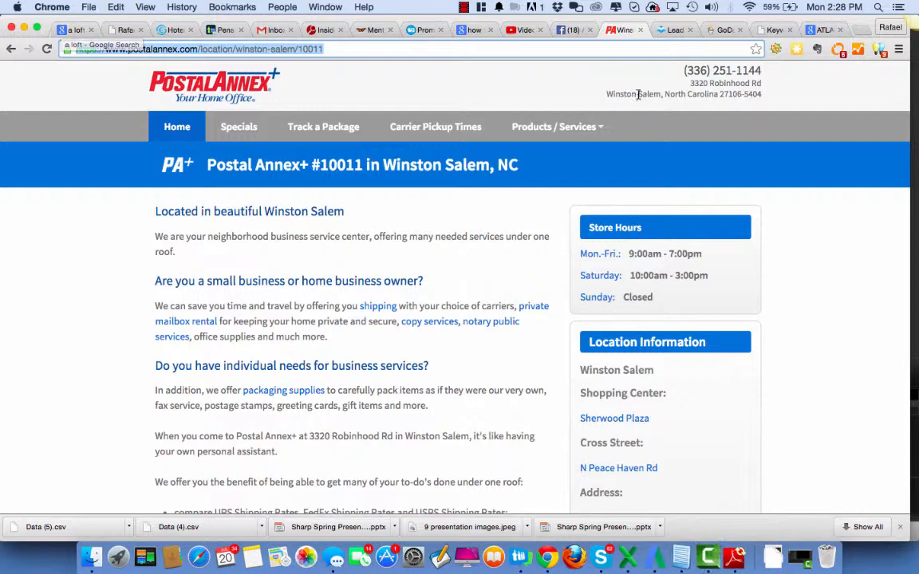
Switch to the GoDaddy checkout, accept the service and domain registration agreements, and place the order with the preferred payment method
{"action": "left_click", "coordinate": [725, 30]}
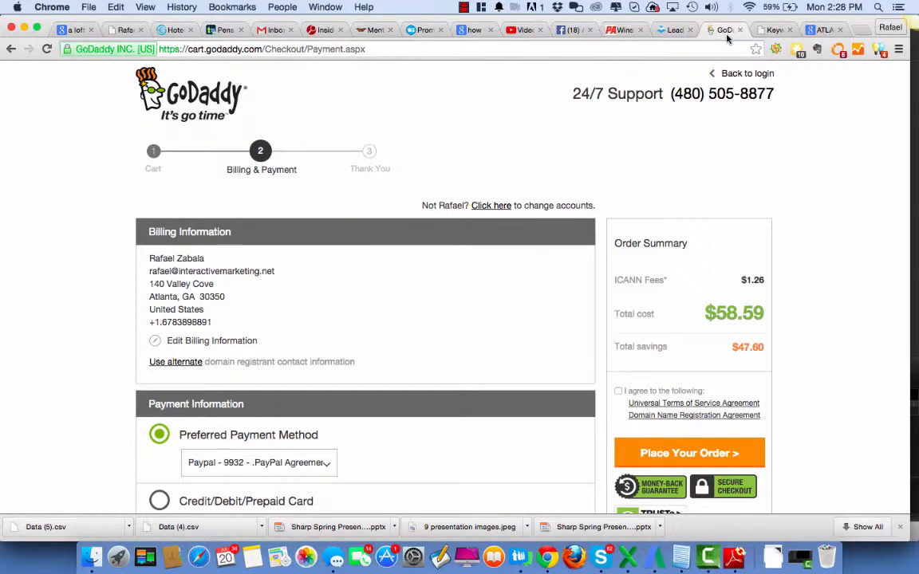
{"action": "left_click", "coordinate": [682, 453]}
{"action": "left_click", "coordinate": [618, 233]}
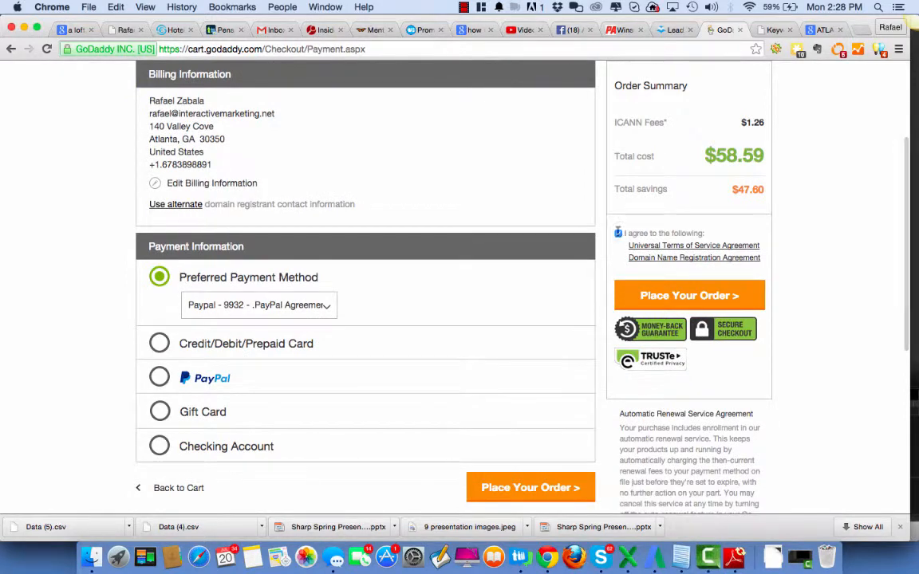
{"action": "left_click", "coordinate": [674, 296]}
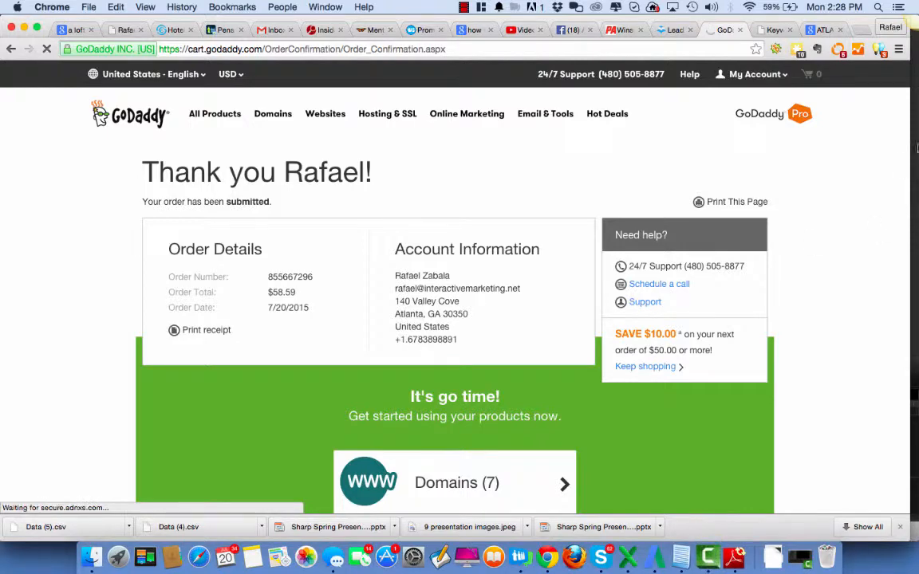
Revisit the purchased LeadPages templates and the hero section of the example roofing homepage
{"action": "left_click", "coordinate": [668, 30]}
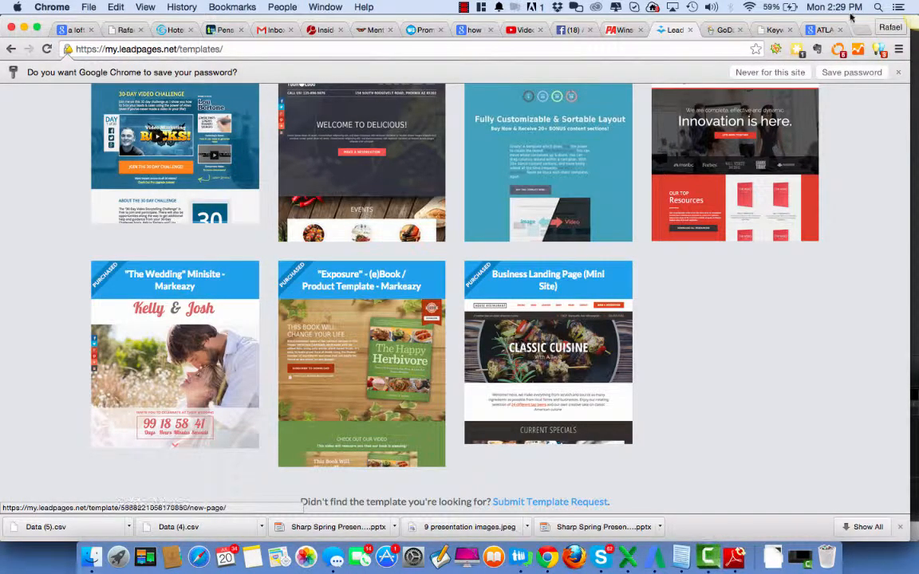
{"action": "left_click", "coordinate": [821, 29]}
{"action": "scroll", "coordinate": [769, 289], "scroll_direction": "up", "scroll_amount": 2}
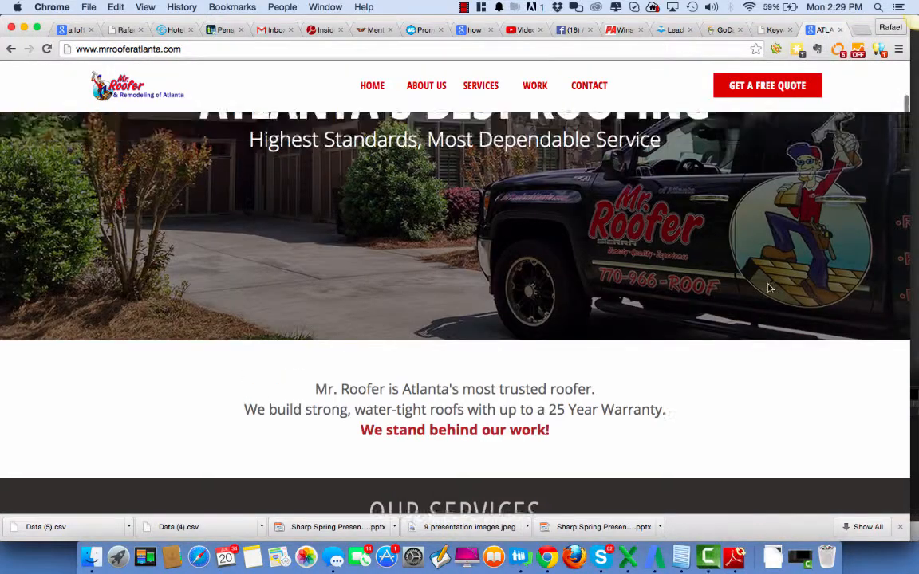
{"action": "scroll", "coordinate": [769, 289], "scroll_direction": "up", "scroll_amount": 3}
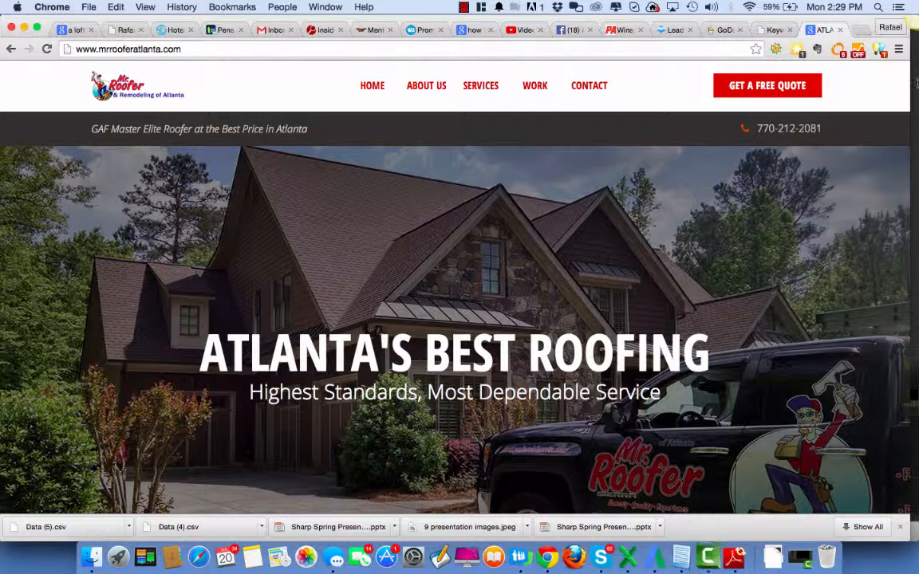
Revisit the Facebook campaign's objective section and search Google in a new tab for "send a dhl in winstom salem"
{"action": "left_click", "coordinate": [569, 30]}
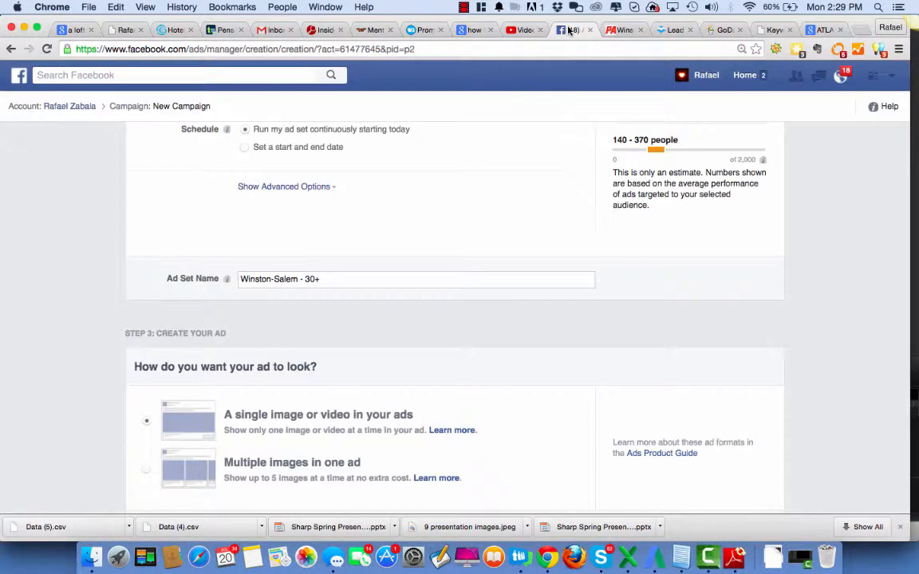
{"action": "scroll", "coordinate": [734, 256], "scroll_direction": "up", "scroll_amount": 10}
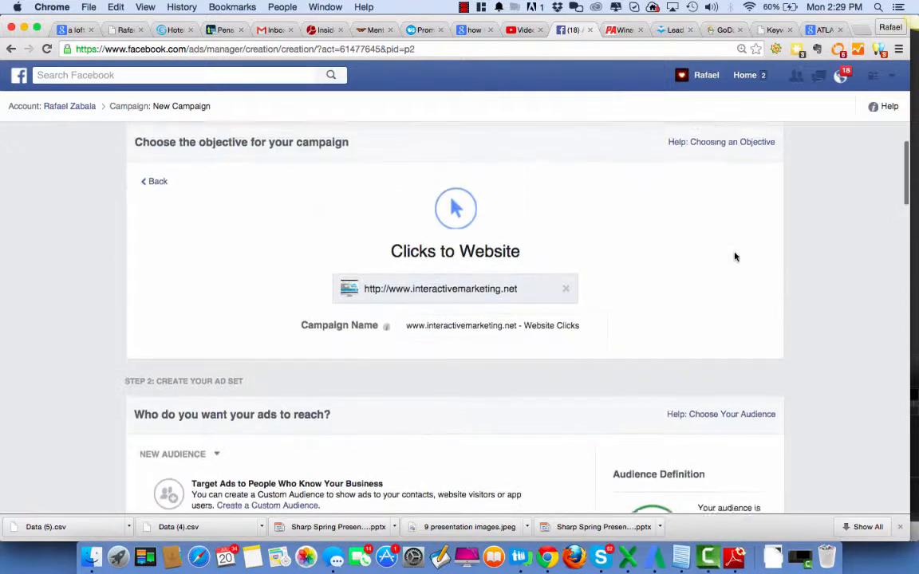
{"action": "left_click", "coordinate": [859, 29]}
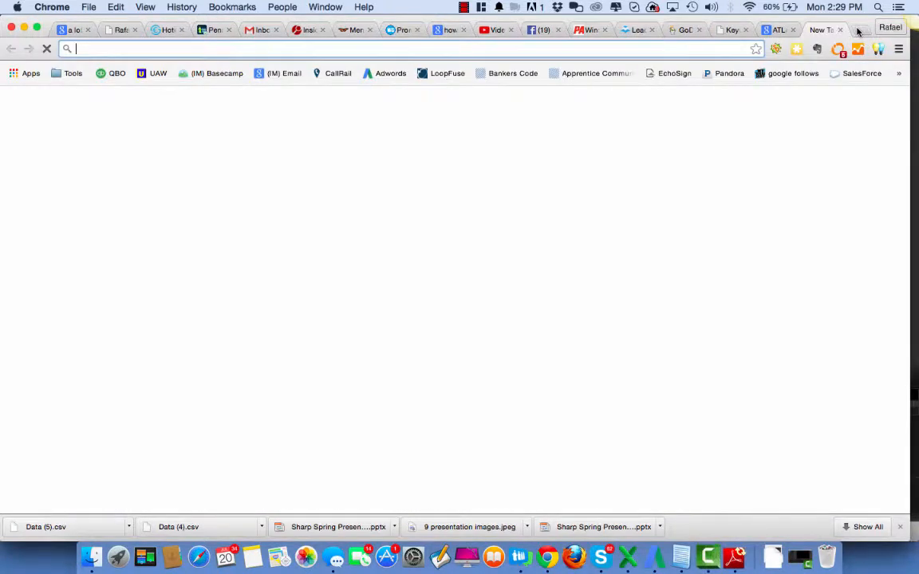
{"action": "type", "text": "send a dhl"}
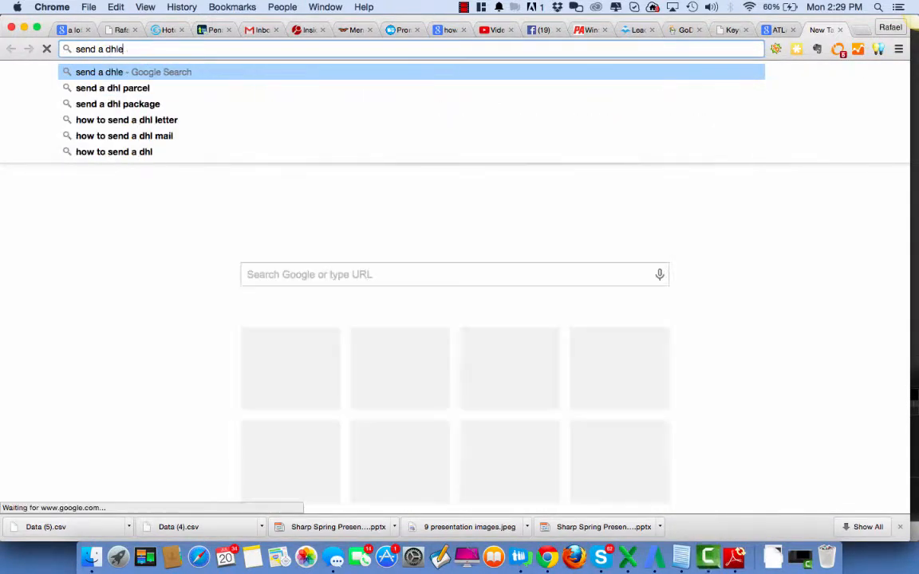
{"action": "type", "text": " in w"}
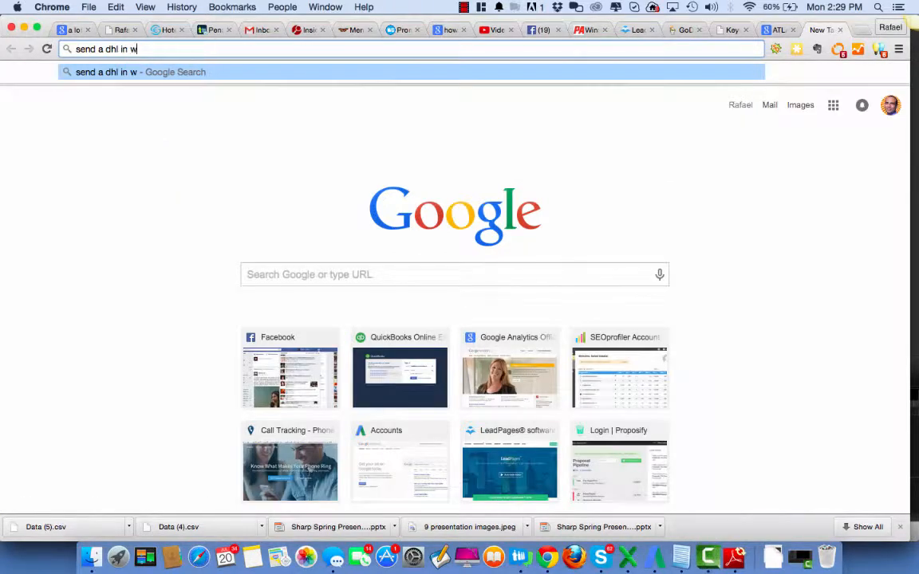
{"action": "type", "text": "inston sale"}
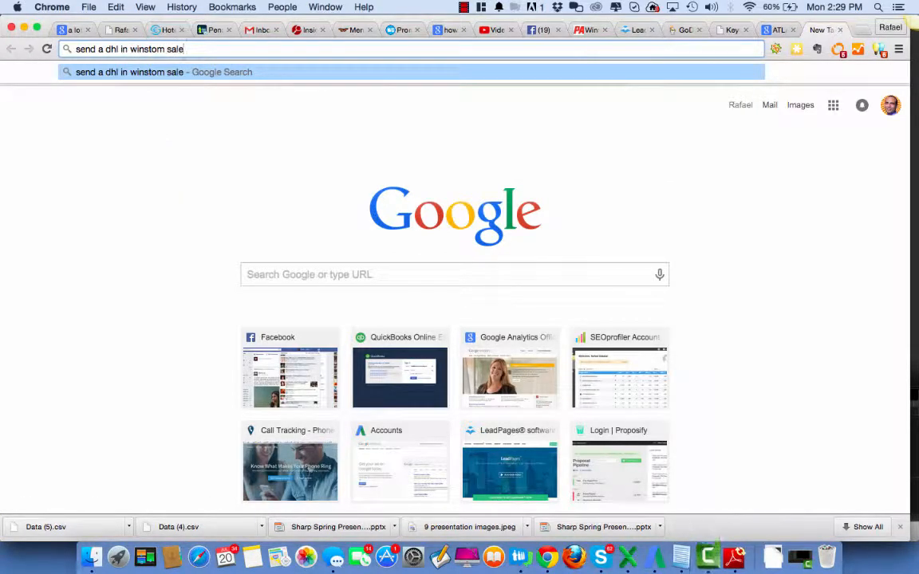
{"action": "type", "text": "m"}
{"action": "key", "text": "Return"}
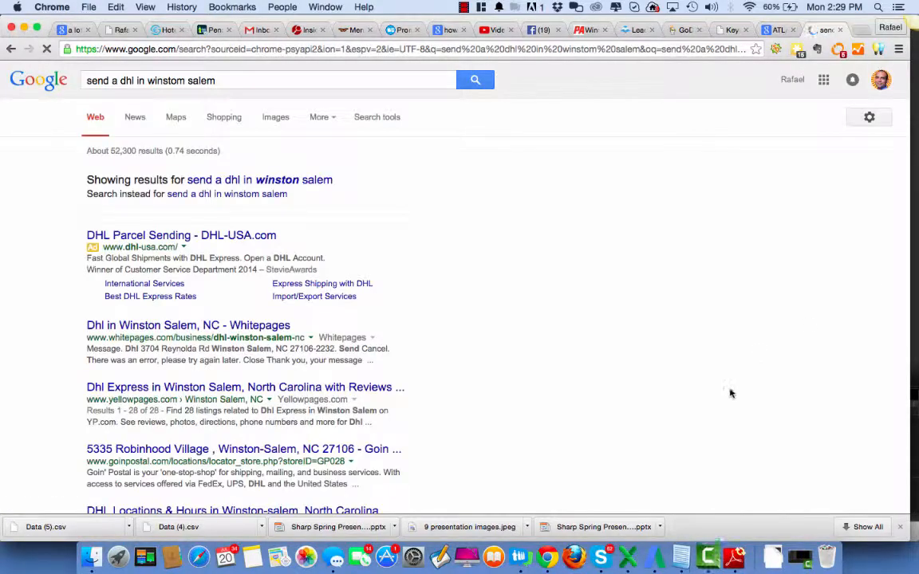
Examine the ad and organic listings in the Google results for sending DHL packages from Winston-Salem
{"action": "scroll", "coordinate": [730, 392], "scroll_direction": "down", "scroll_amount": 1}
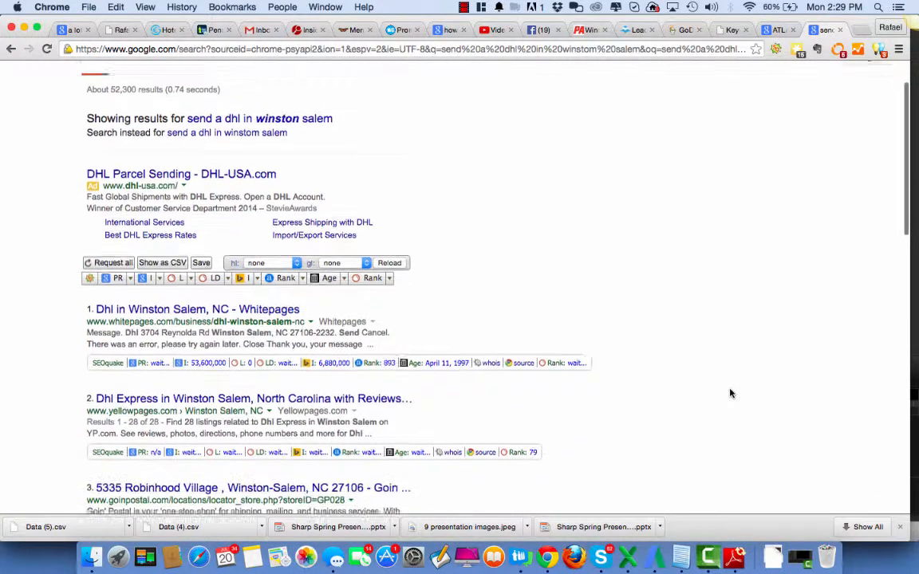
{"action": "scroll", "coordinate": [730, 392], "scroll_direction": "down", "scroll_amount": 5}
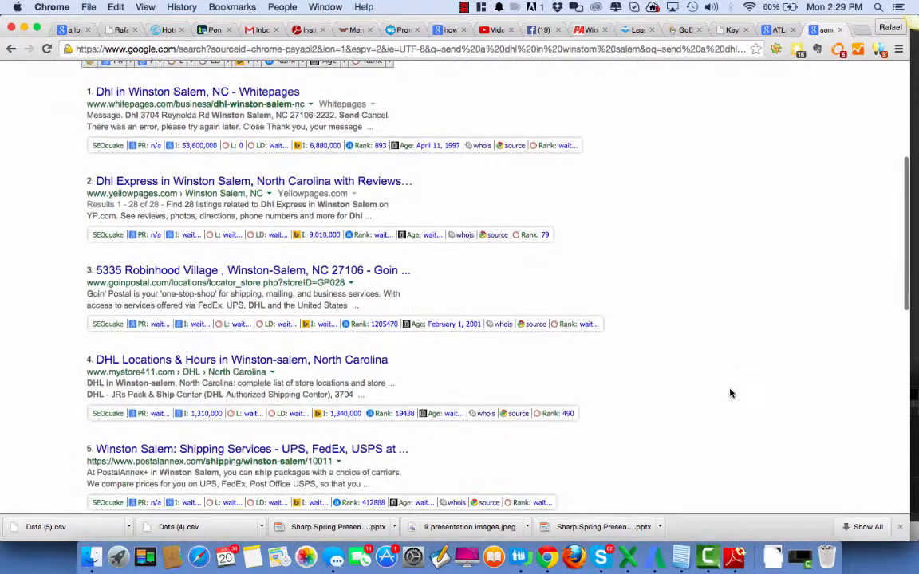
{"action": "scroll", "coordinate": [730, 392], "scroll_direction": "down", "scroll_amount": 4}
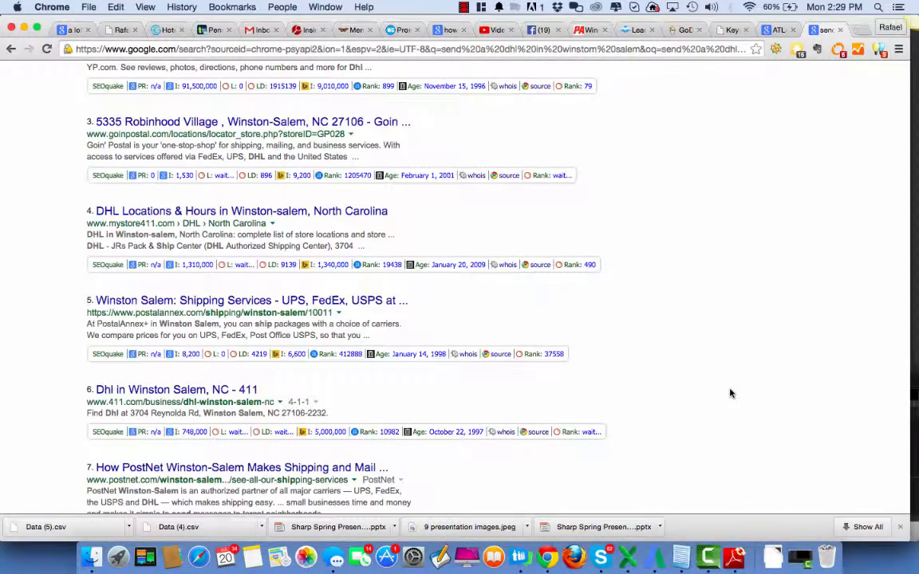
{"action": "scroll", "coordinate": [729, 392], "scroll_direction": "up", "scroll_amount": 9}
{"action": "scroll", "coordinate": [730, 392], "scroll_direction": "down", "scroll_amount": 10}
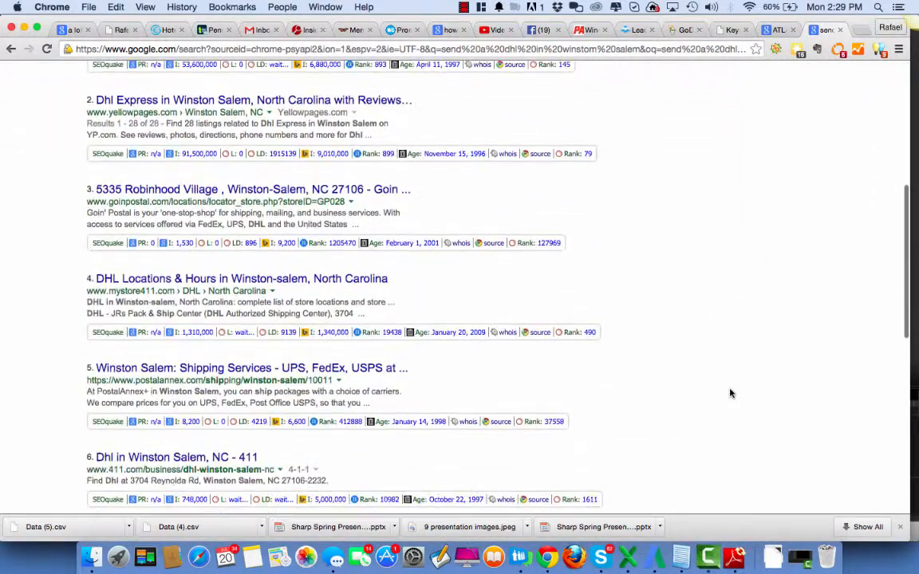
{"action": "scroll", "coordinate": [730, 392], "scroll_direction": "up", "scroll_amount": 10}
{"action": "scroll", "coordinate": [730, 393], "scroll_direction": "down", "scroll_amount": 5}
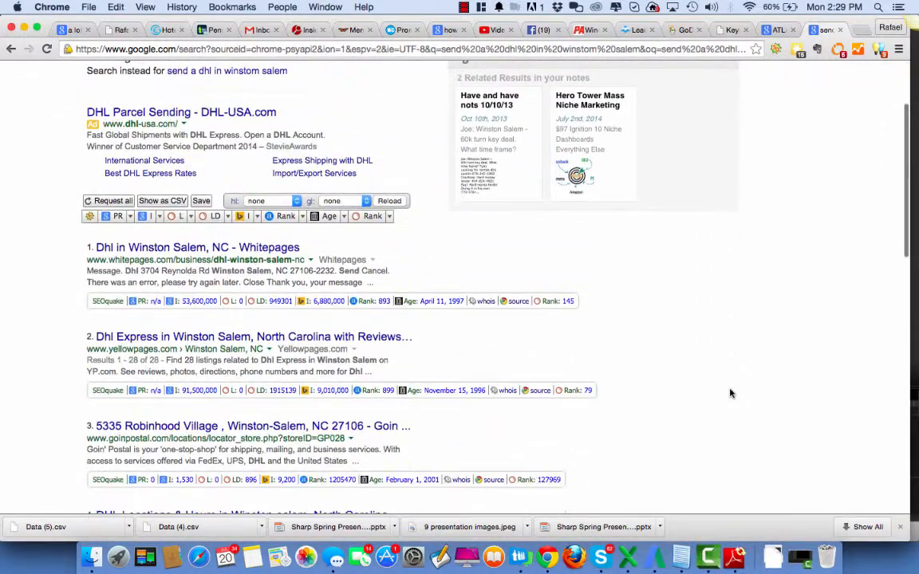
{"action": "scroll", "coordinate": [730, 392], "scroll_direction": "up", "scroll_amount": 2}
{"action": "scroll", "coordinate": [730, 393], "scroll_direction": "down", "scroll_amount": 3}
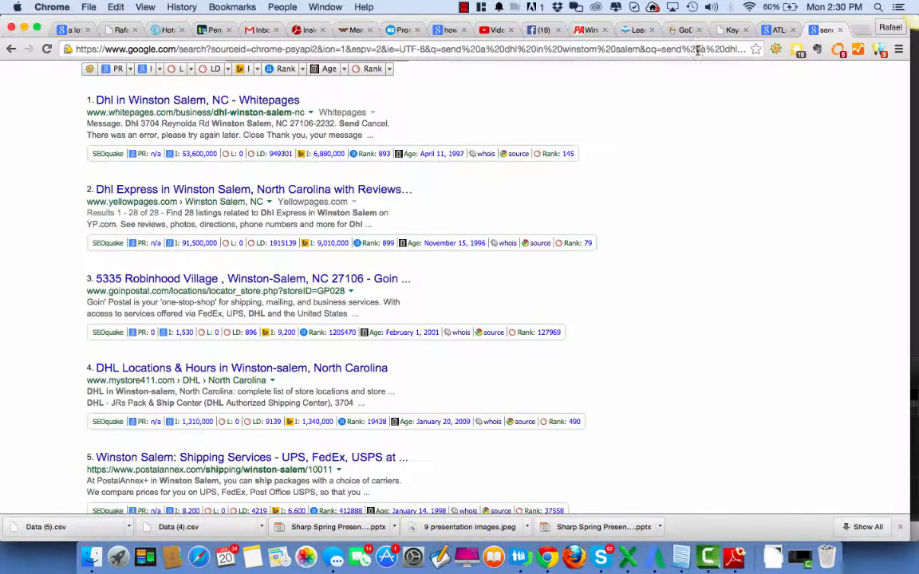
Return to the Facebook campaign setup and review its location, age and interest targeting alongside the audience definition
{"action": "left_click", "coordinate": [529, 30]}
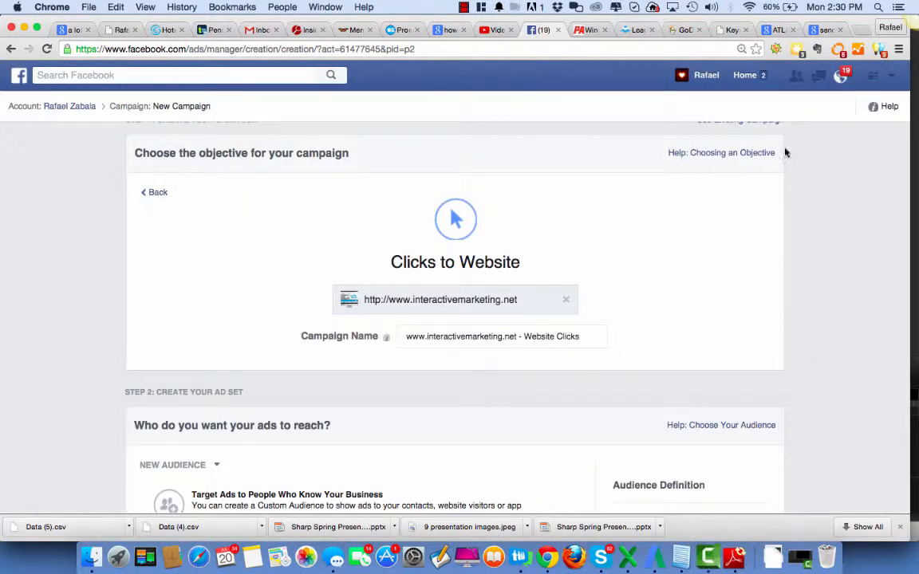
{"action": "scroll", "coordinate": [622, 237], "scroll_direction": "down", "scroll_amount": 15}
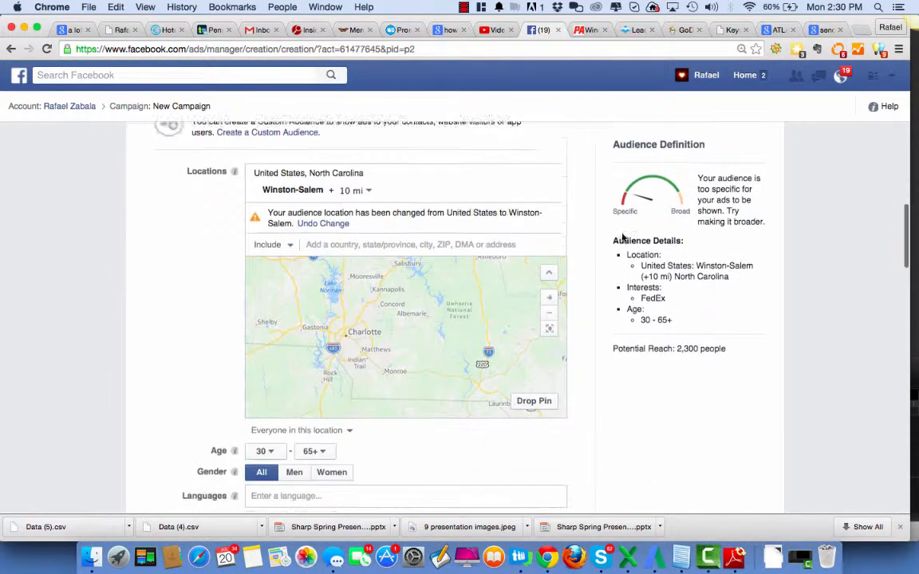
{"action": "scroll", "coordinate": [621, 237], "scroll_direction": "down", "scroll_amount": 3}
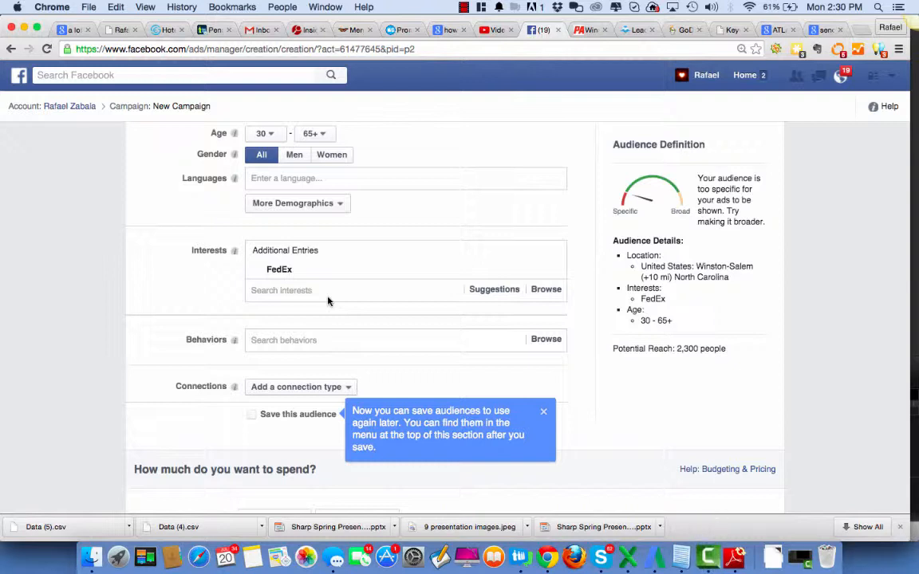
Switch to the GoDaddy order confirmation page and review the order details and purchased products
{"action": "left_click", "coordinate": [684, 30]}
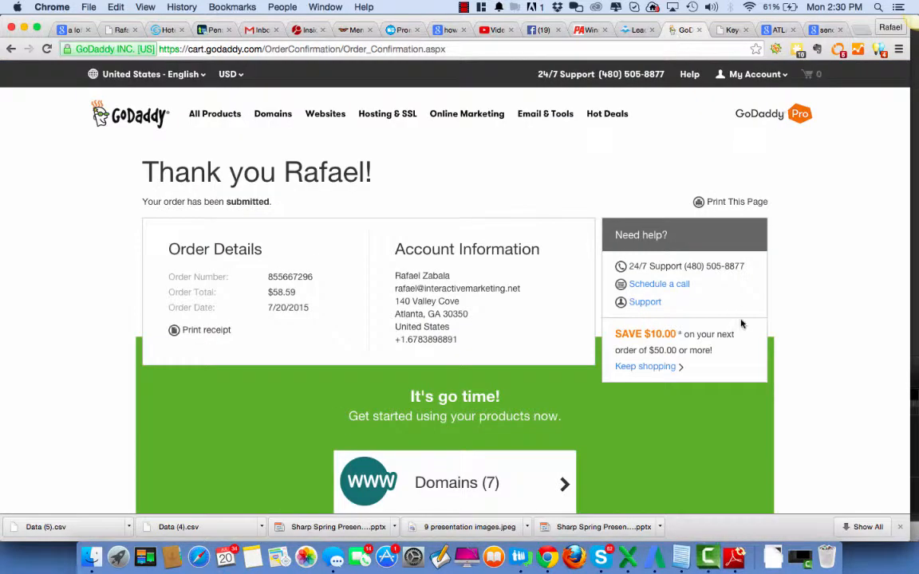
{"action": "scroll", "coordinate": [670, 293], "scroll_direction": "down", "scroll_amount": 5}
{"action": "scroll", "coordinate": [746, 303], "scroll_direction": "down", "scroll_amount": 3}
{"action": "scroll", "coordinate": [746, 303], "scroll_direction": "up", "scroll_amount": 3}
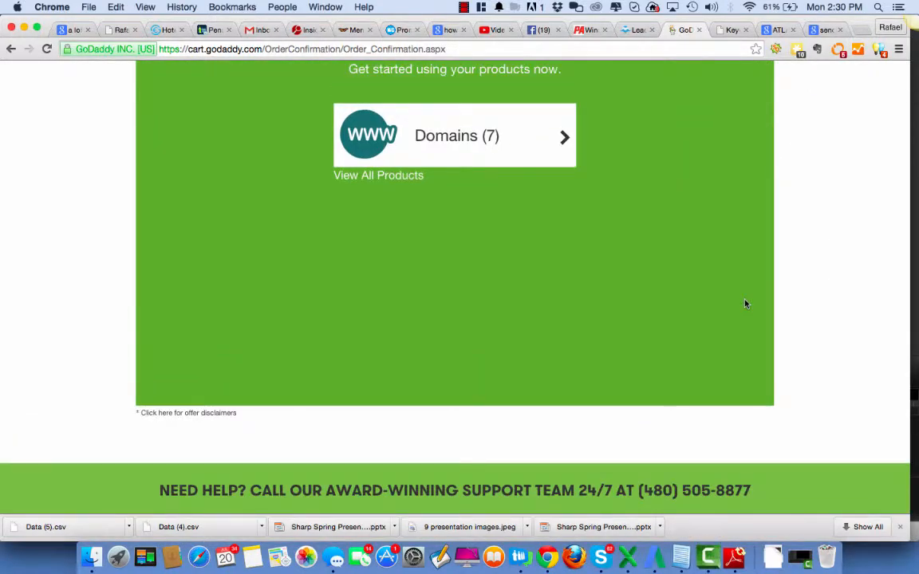
{"action": "scroll", "coordinate": [746, 303], "scroll_direction": "up", "scroll_amount": 5}
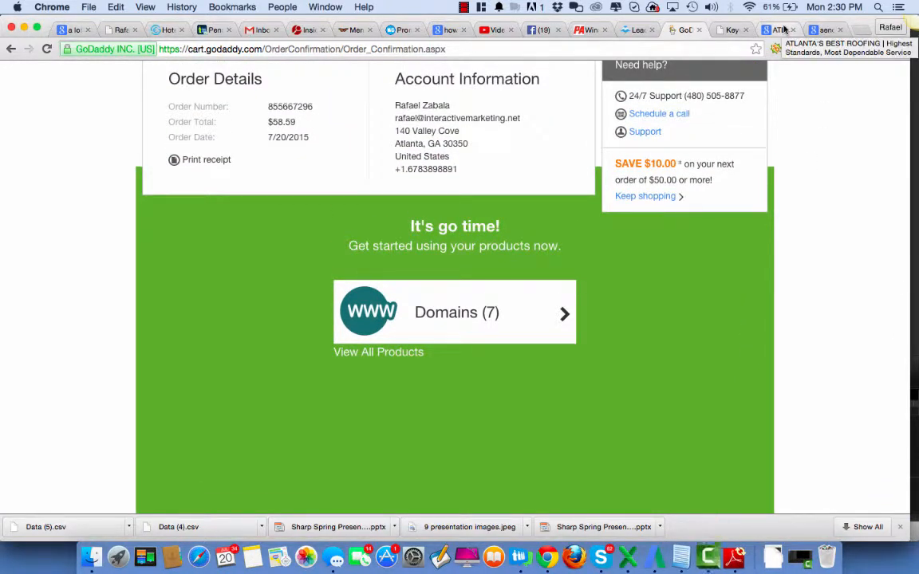
{"action": "scroll", "coordinate": [771, 229], "scroll_direction": "up", "scroll_amount": 5}
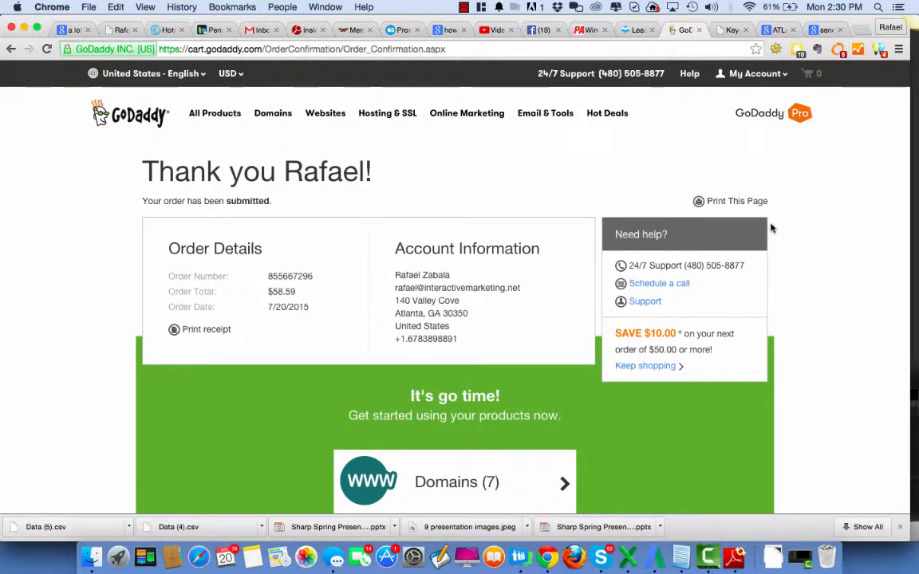
Revisit the FedEx interest targeting in the Facebook campaign and the purchased templates in LeadPages
{"action": "left_click", "coordinate": [535, 32]}
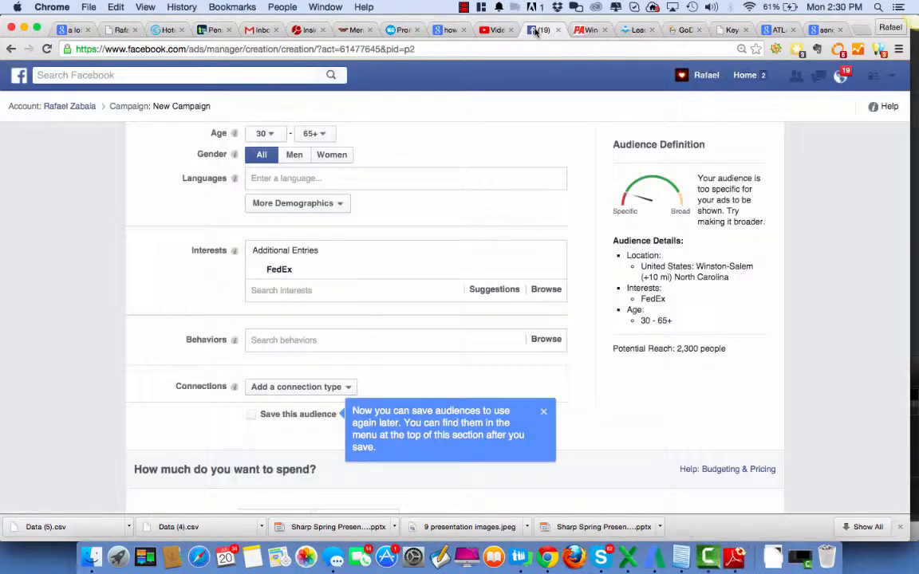
{"action": "mouse_move", "coordinate": [292, 270]}
{"action": "left_click", "coordinate": [642, 31]}
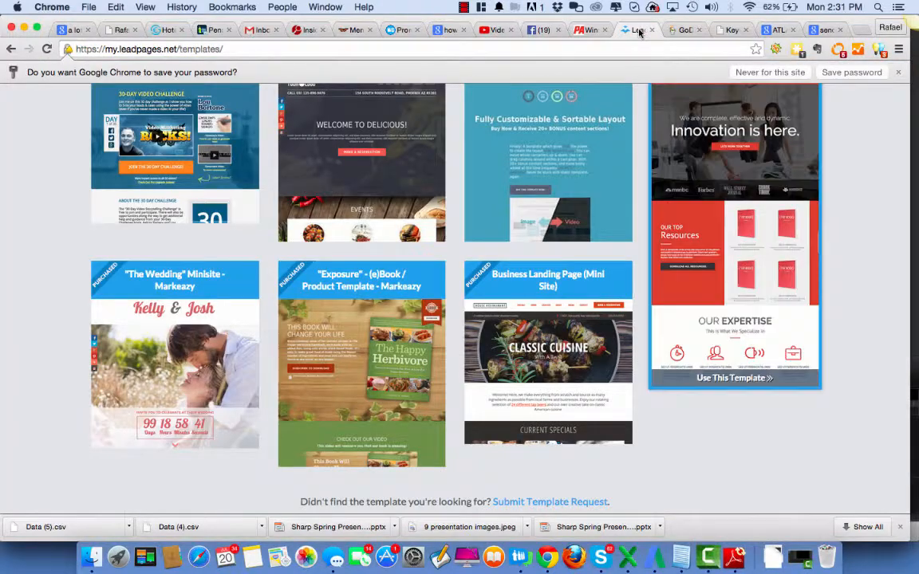
{"action": "scroll", "coordinate": [886, 324], "scroll_direction": "up", "scroll_amount": 2}
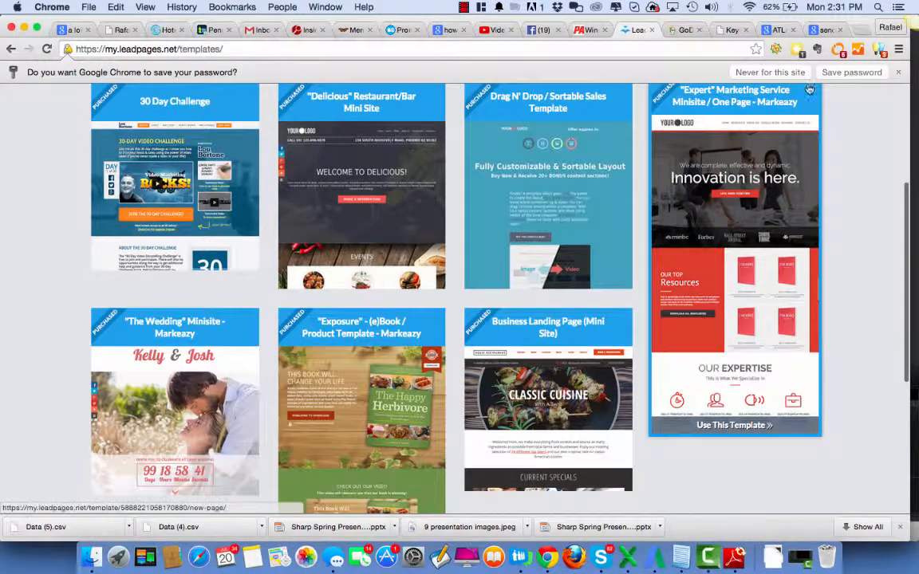
Revisit the DHL search results and the hero section of the example roofing homepage
{"action": "left_click", "coordinate": [824, 31]}
{"action": "left_click", "coordinate": [775, 30]}
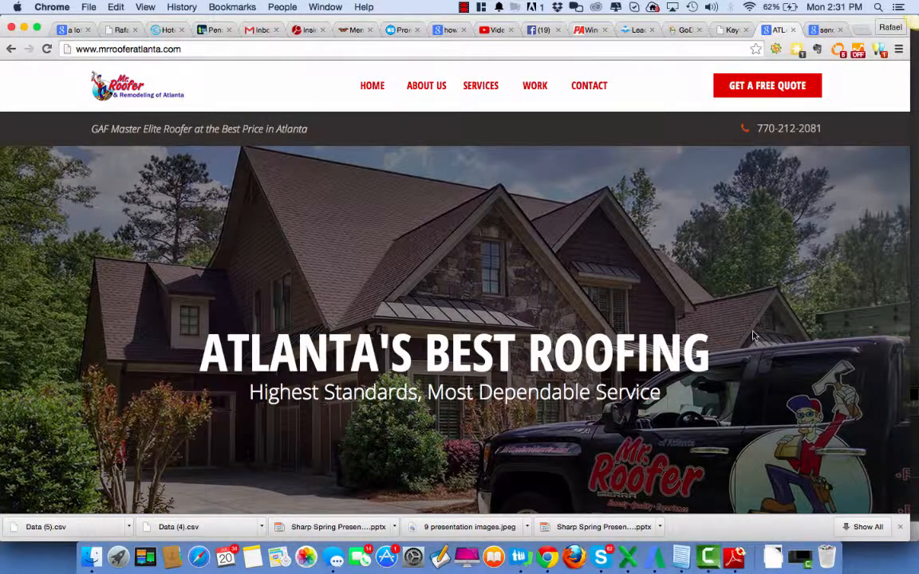
{"action": "left_click", "coordinate": [464, 7]}
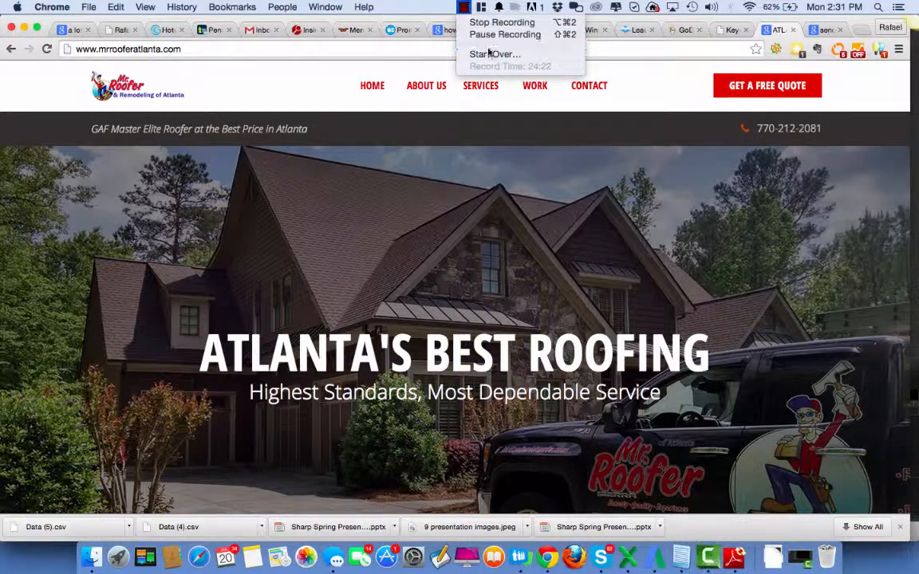